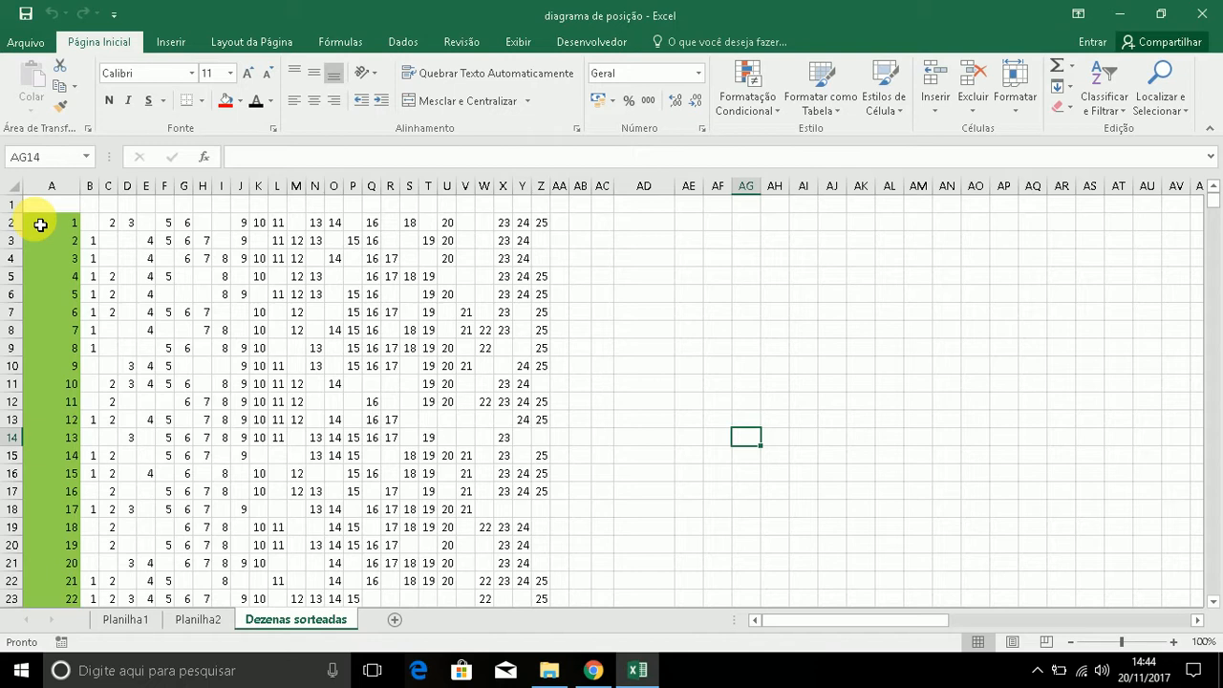
Switch to the Google calculator in Chrome, clear its display, and calculate 3268760 × 15.
{"action": "left_click", "coordinate": [591, 673]}
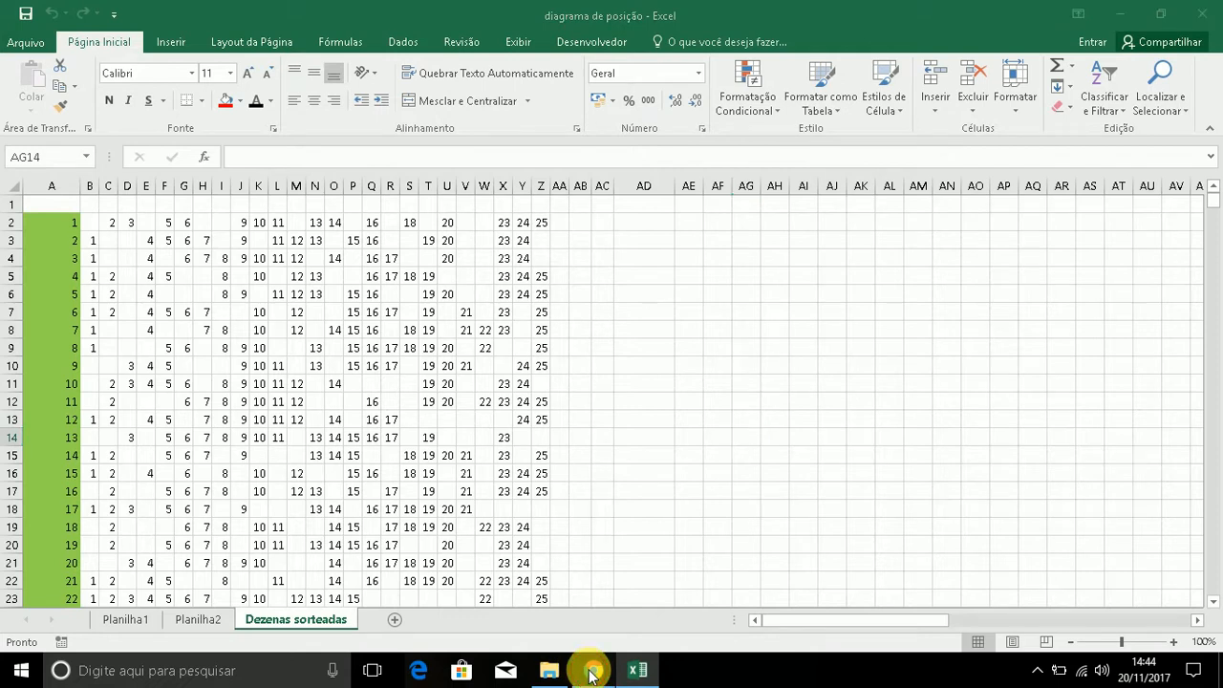
{"action": "left_click", "coordinate": [54, 9]}
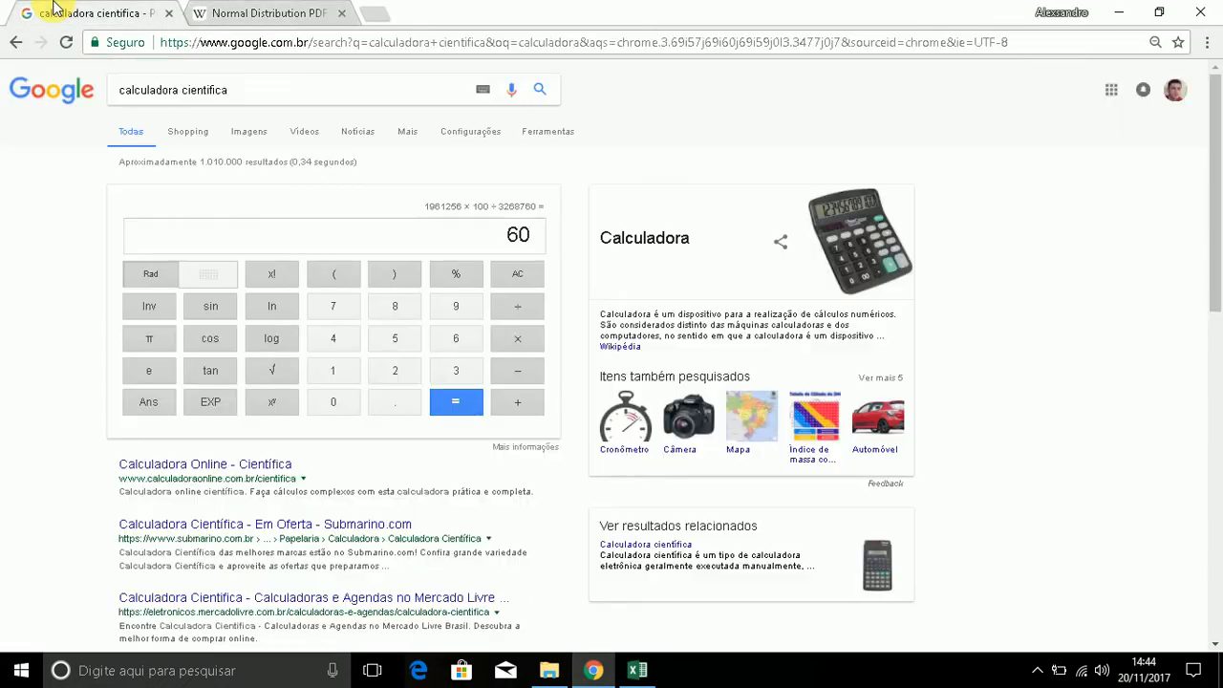
{"action": "left_click", "coordinate": [524, 237]}
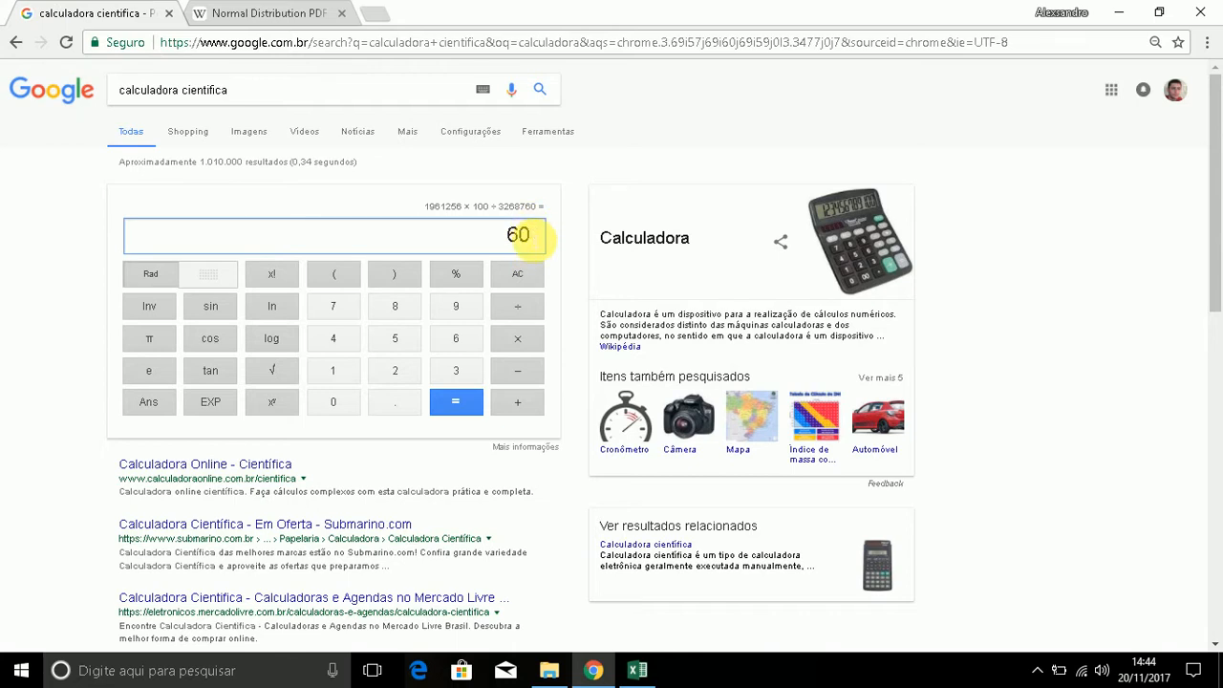
{"action": "double_click", "coordinate": [517, 235]}
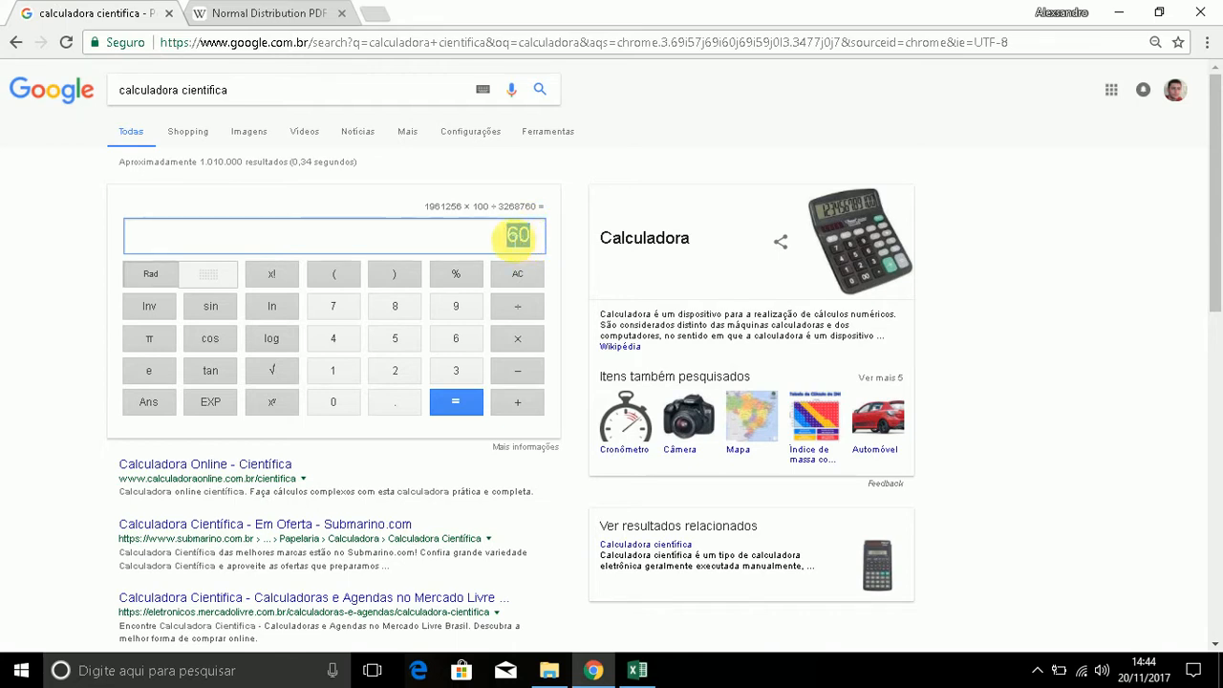
{"action": "key", "text": "BackSpace"}
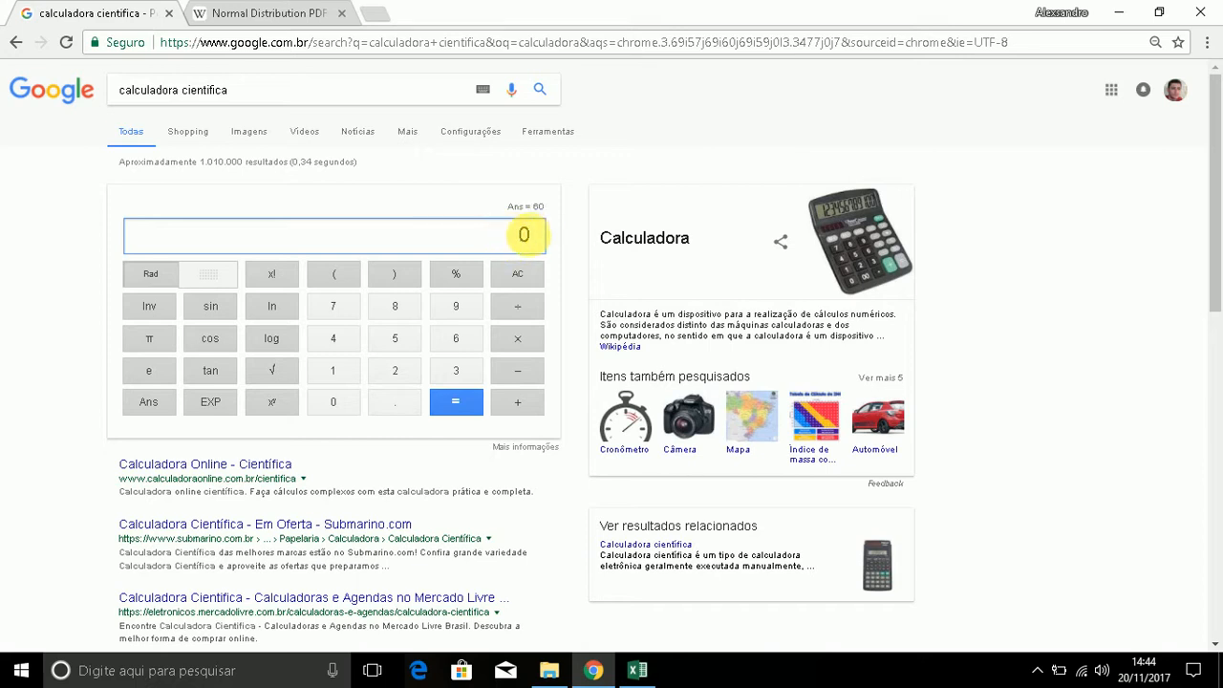
{"action": "type", "text": "3"}
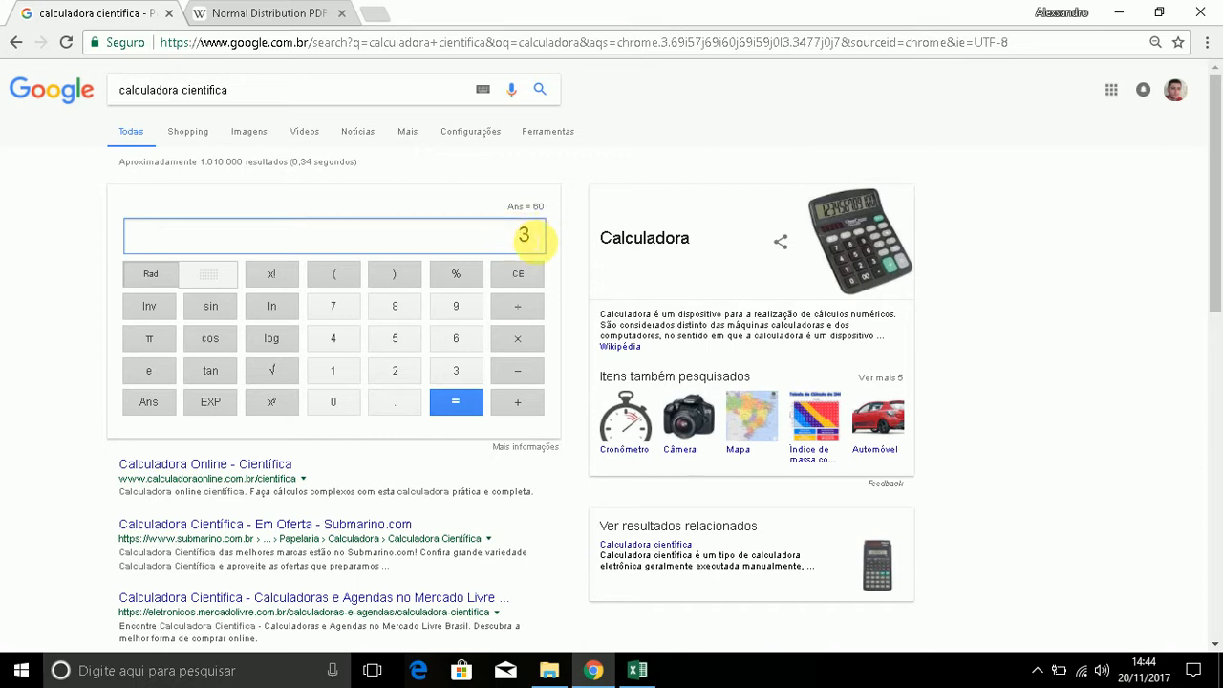
{"action": "type", "text": "268760"}
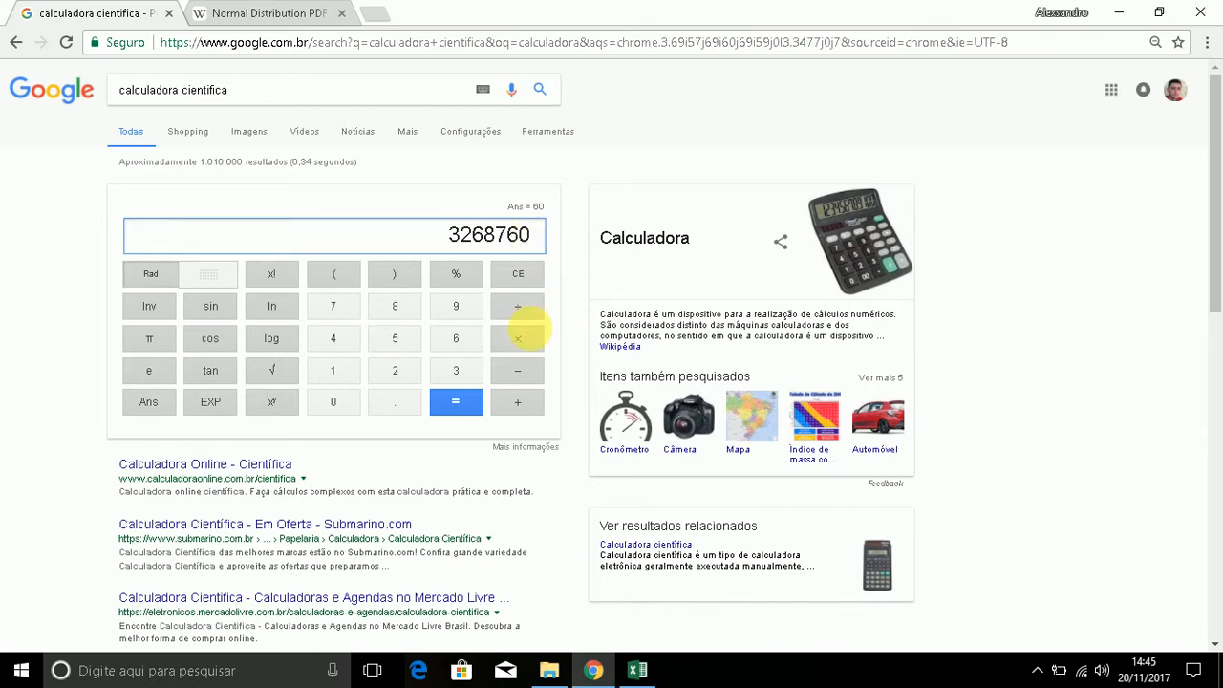
{"action": "left_click", "coordinate": [522, 338]}
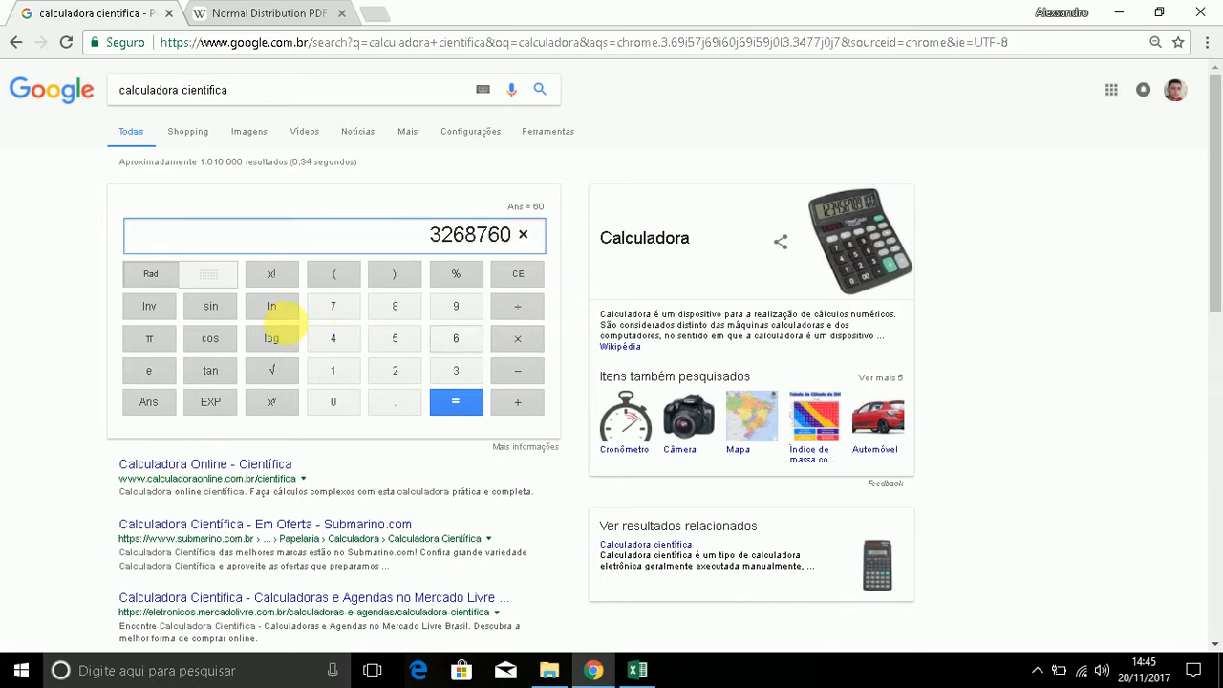
{"action": "left_click", "coordinate": [329, 374]}
{"action": "left_click", "coordinate": [396, 342]}
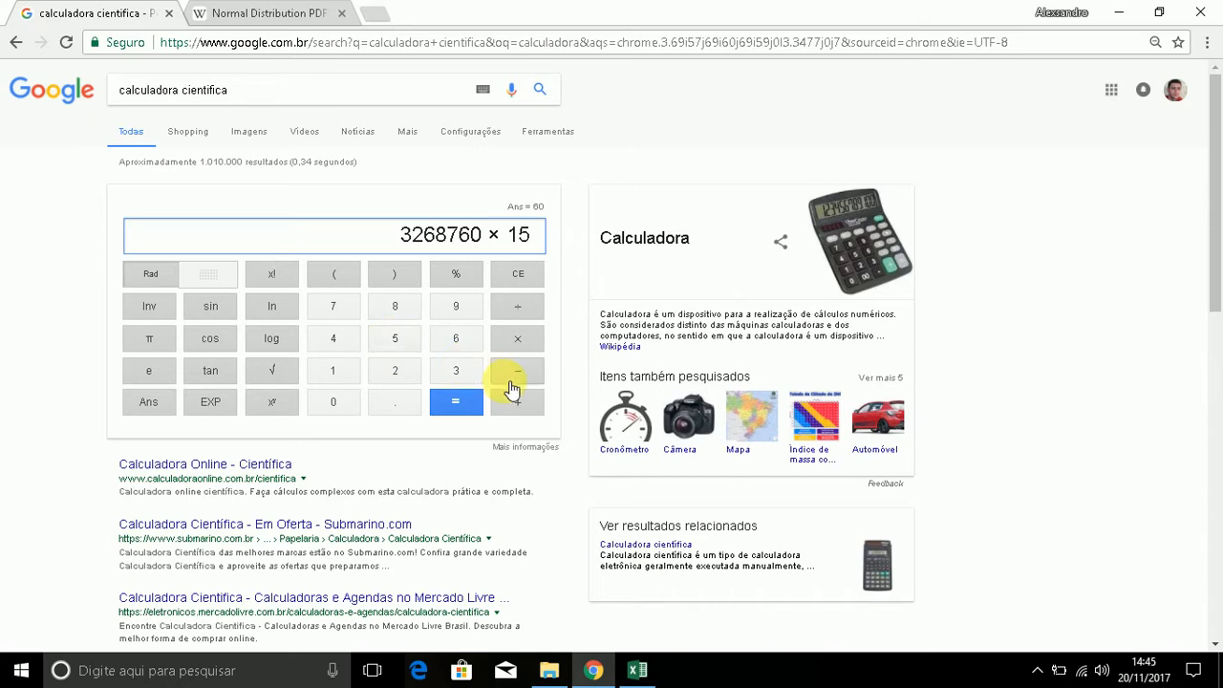
{"action": "left_click", "coordinate": [459, 409]}
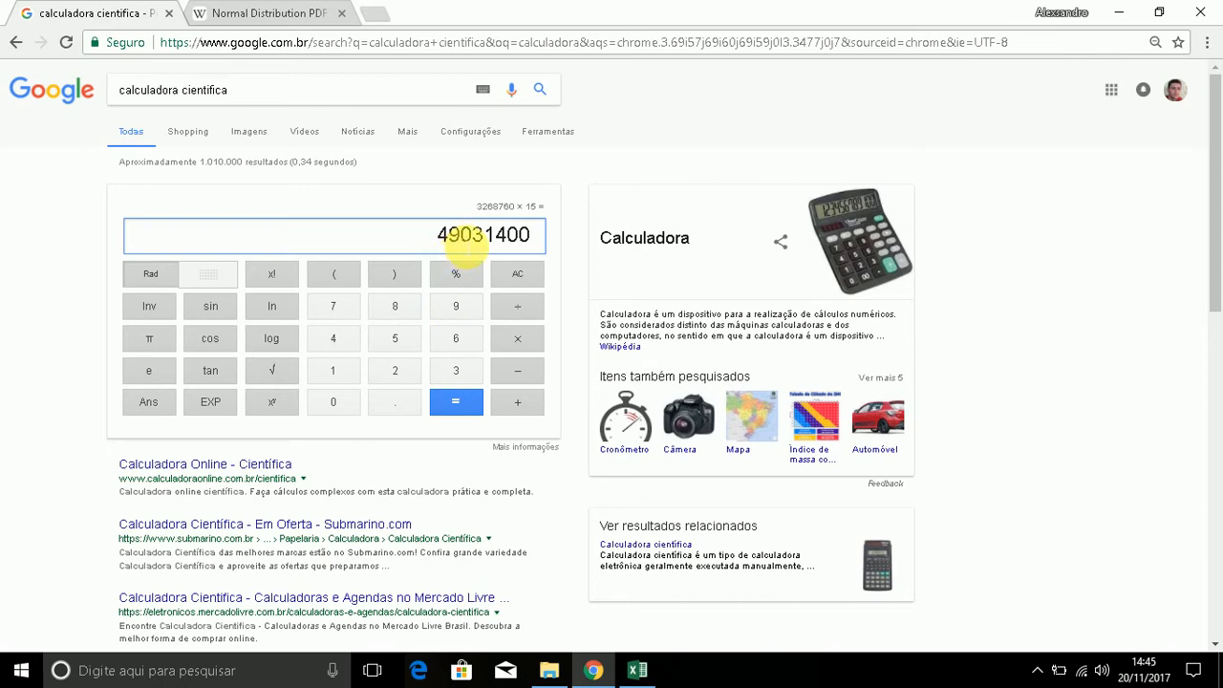
Divide the calculator's current result by 25.
{"action": "left_click", "coordinate": [514, 304]}
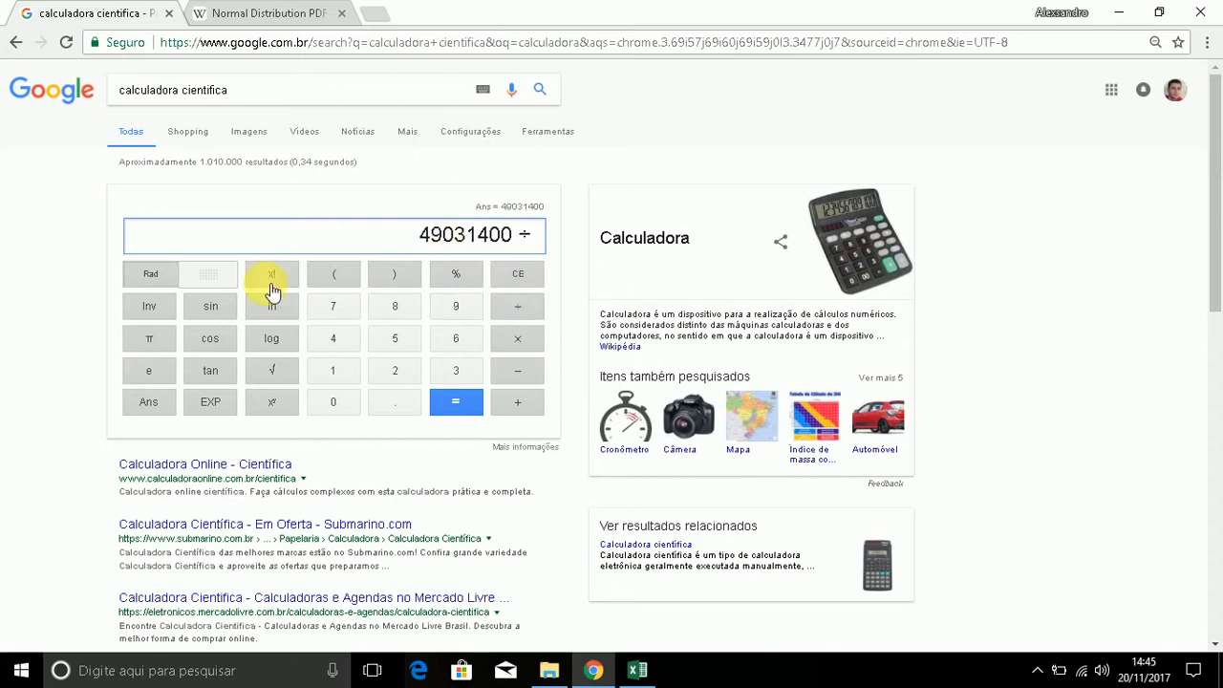
{"action": "left_click", "coordinate": [396, 380]}
{"action": "left_click", "coordinate": [401, 339]}
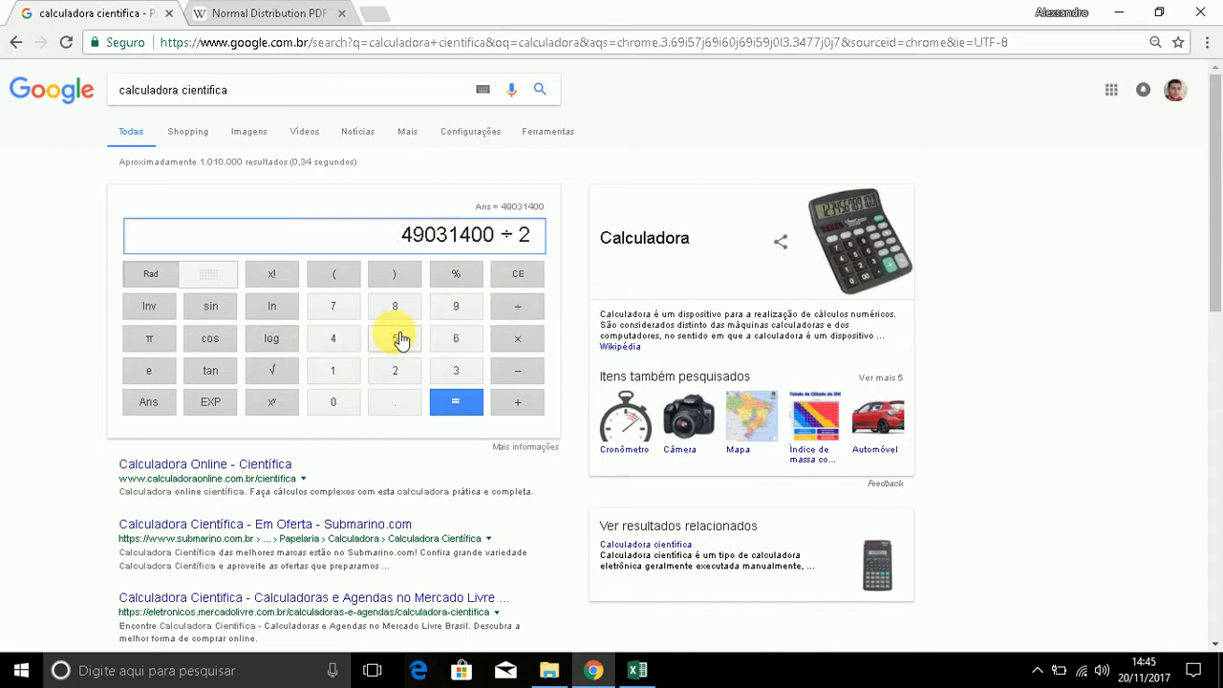
{"action": "left_click", "coordinate": [461, 406]}
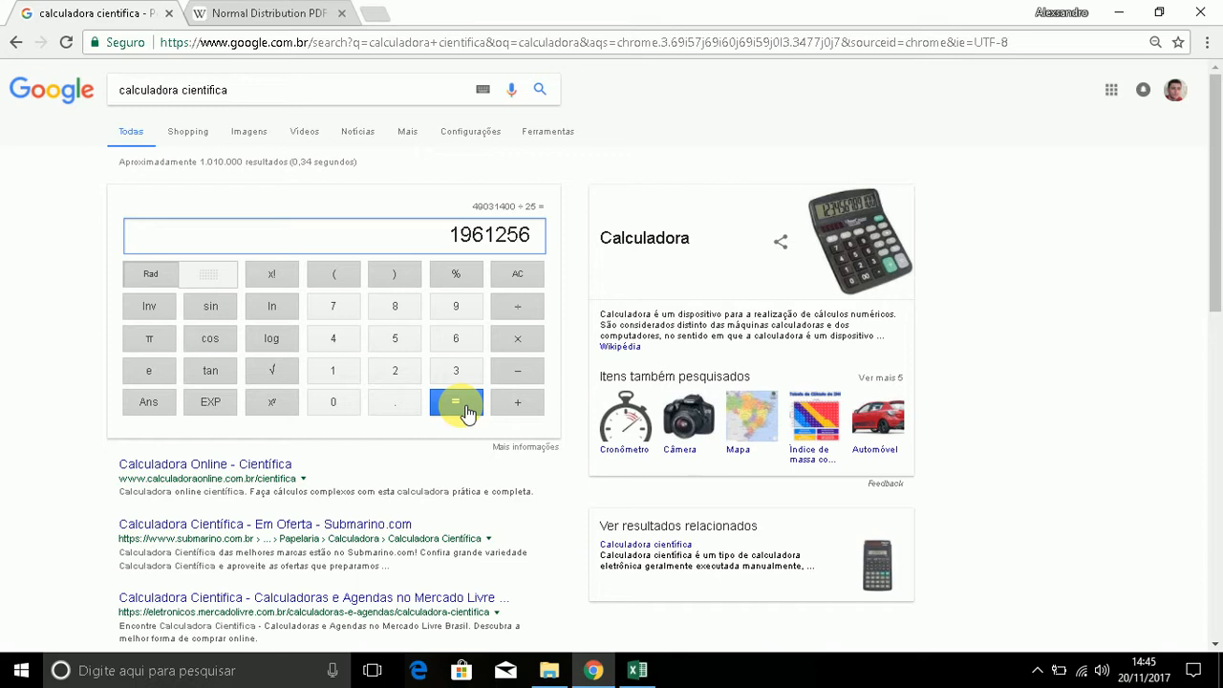
Convert the result to a percentage by multiplying it by 100 and dividing by 3268760.
{"action": "left_click", "coordinate": [534, 346]}
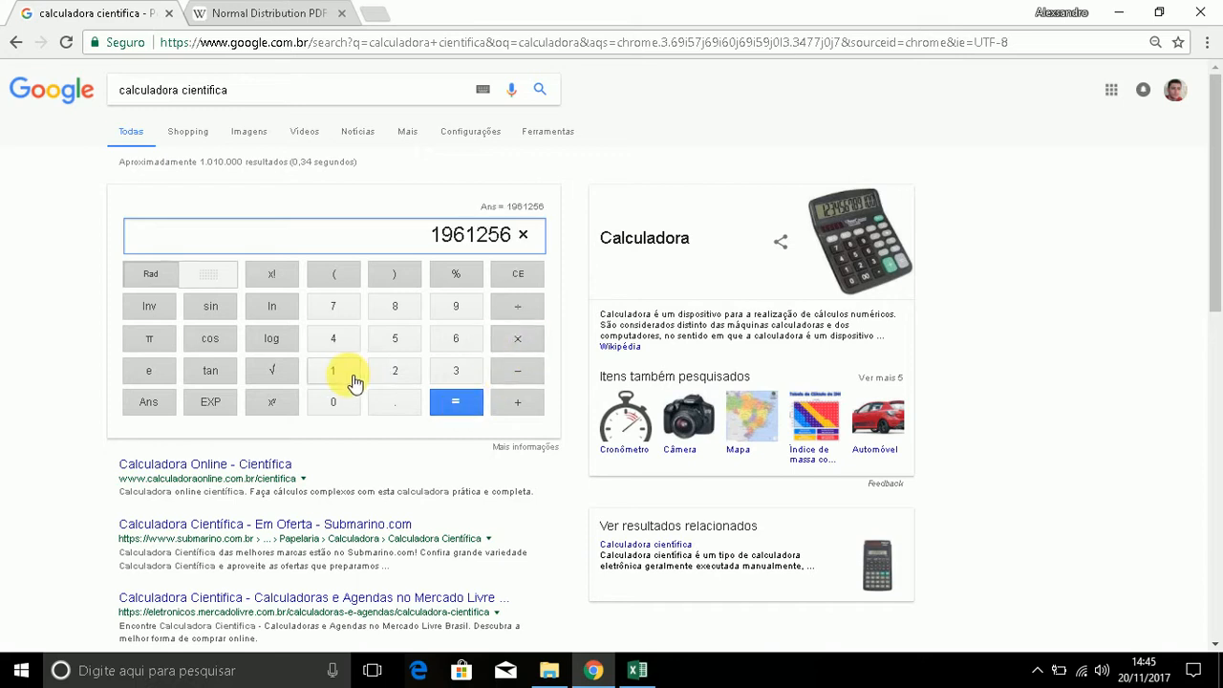
{"action": "left_click", "coordinate": [348, 375]}
{"action": "left_click", "coordinate": [346, 400]}
{"action": "left_click", "coordinate": [348, 401]}
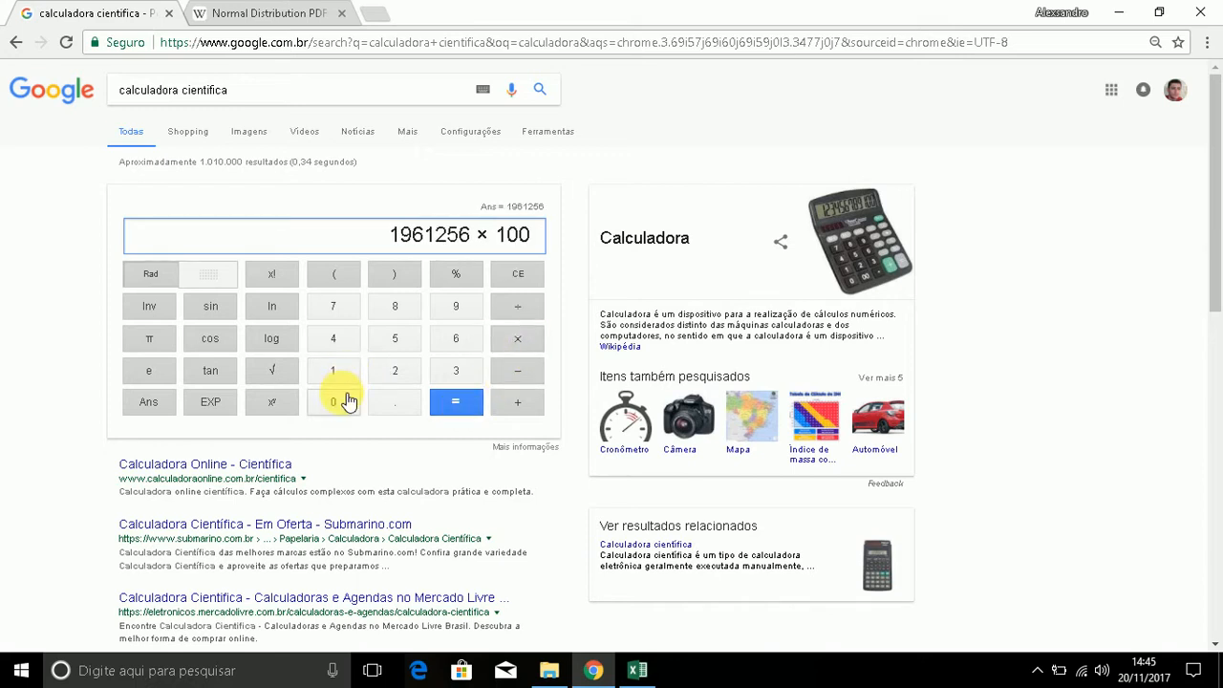
{"action": "left_click", "coordinate": [512, 308]}
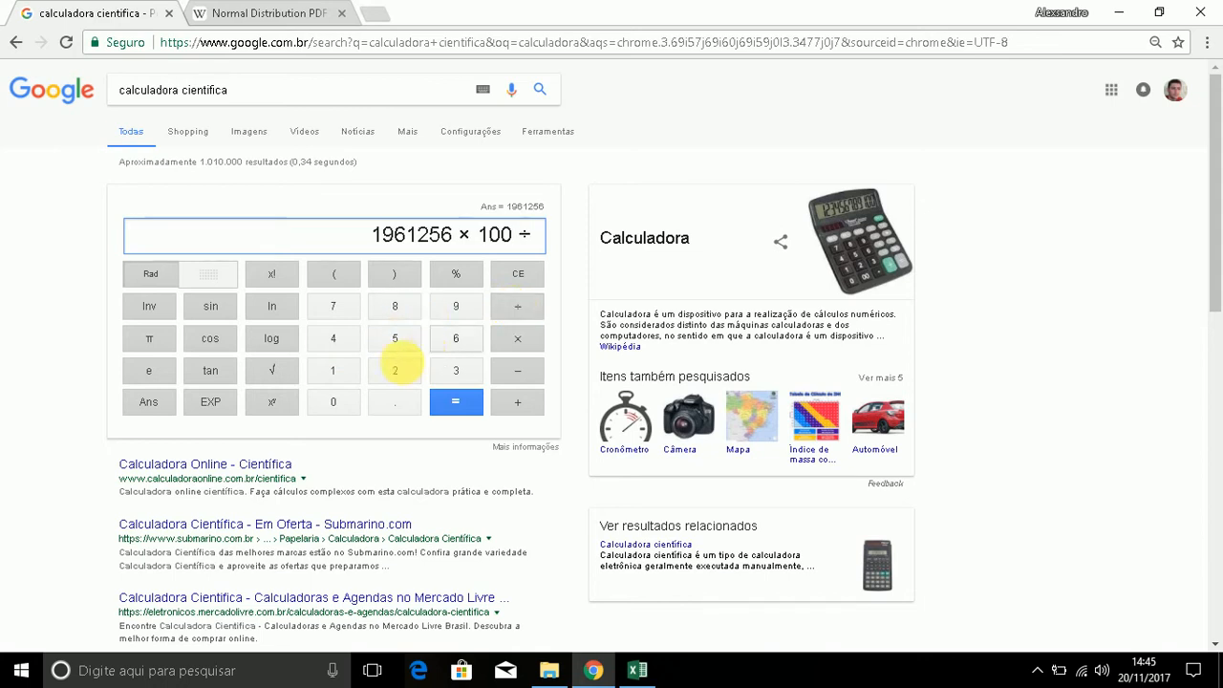
{"action": "left_click", "coordinate": [457, 370]}
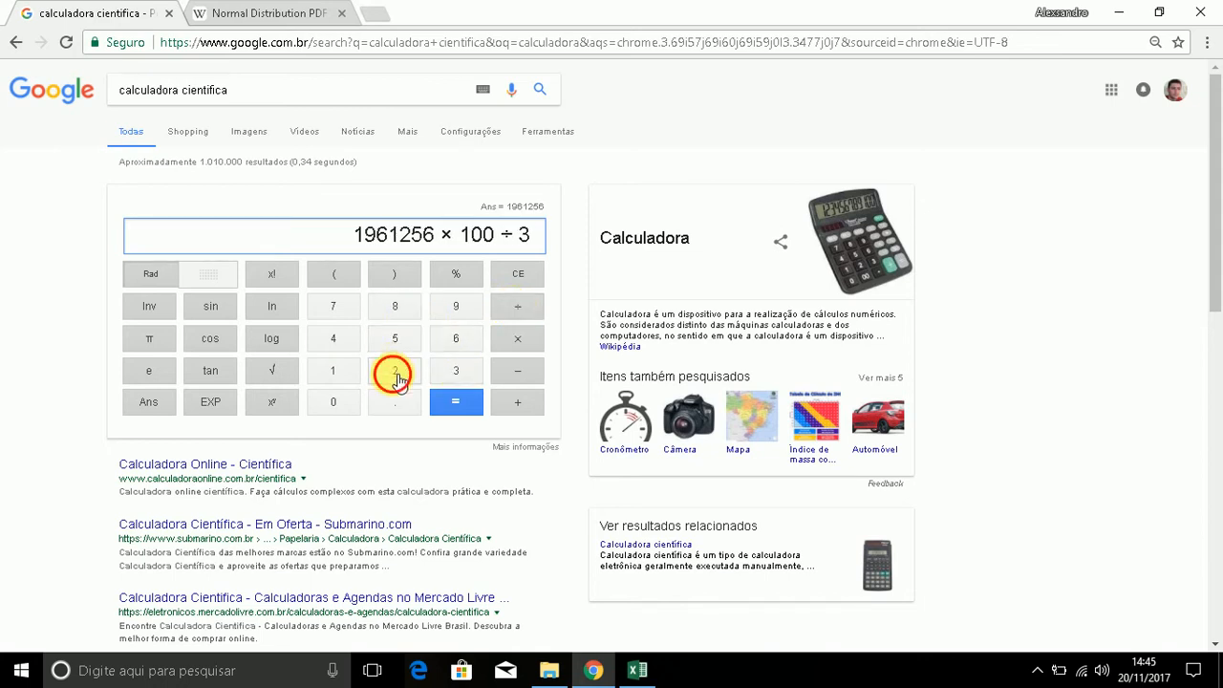
{"action": "left_click", "coordinate": [395, 372]}
{"action": "left_click", "coordinate": [456, 342]}
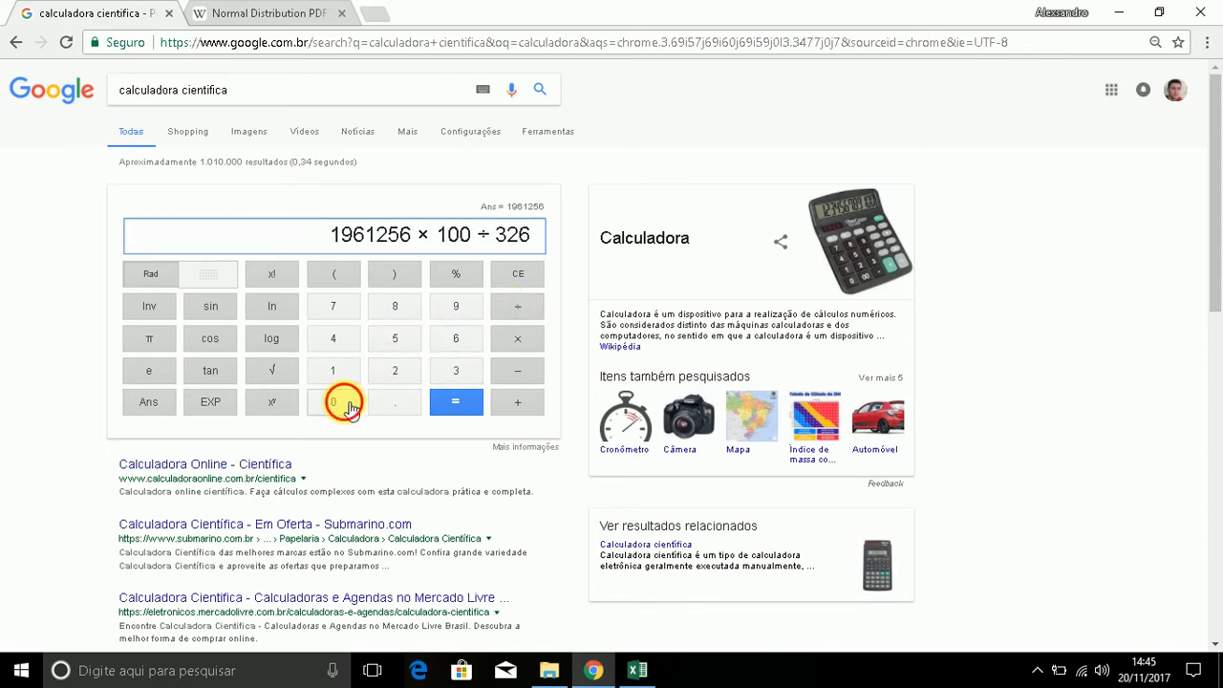
{"action": "left_click", "coordinate": [352, 405]}
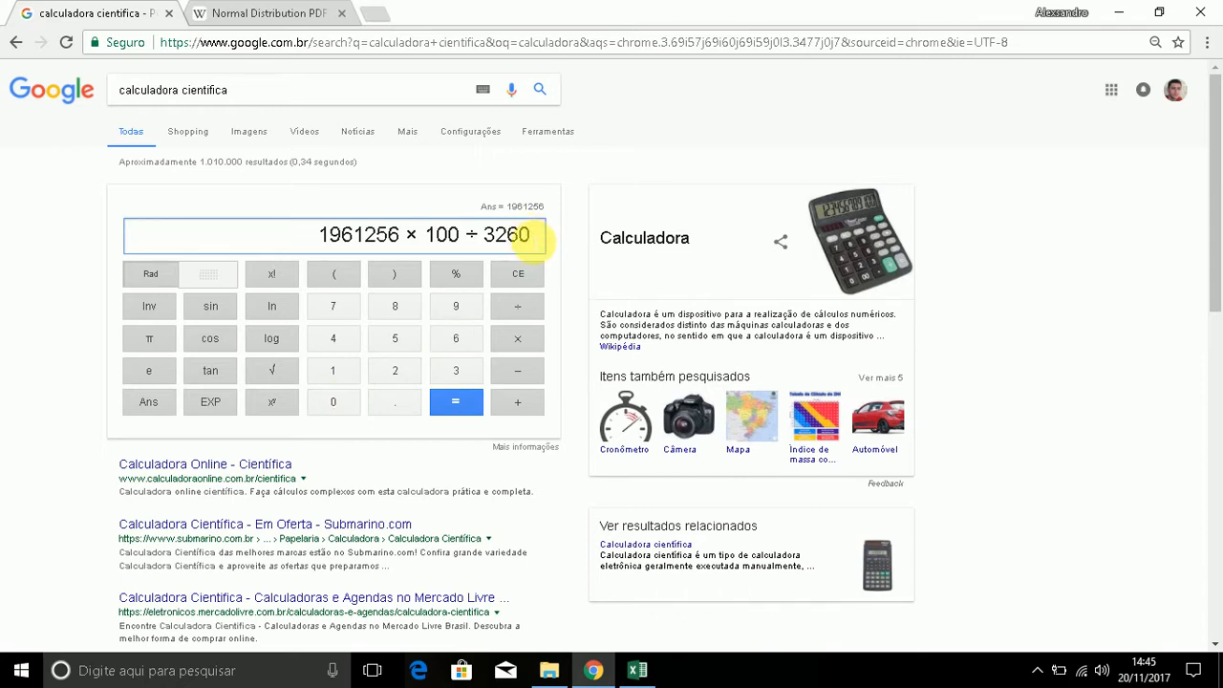
{"action": "key", "text": "BackSpace"}
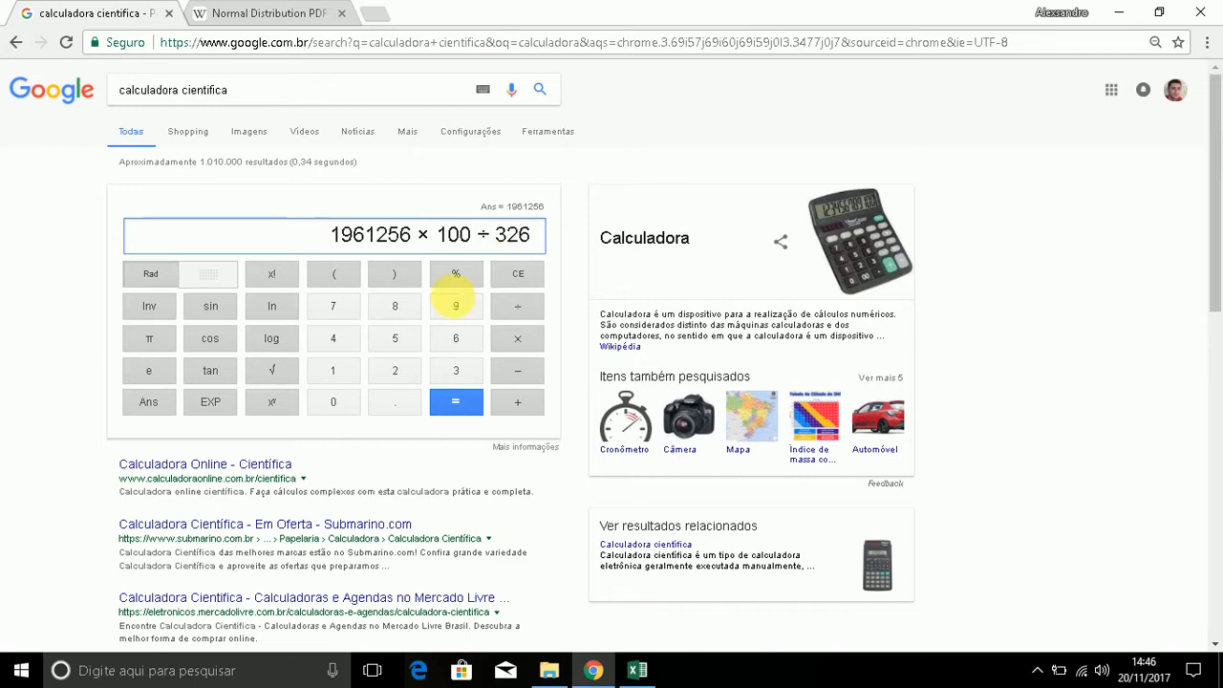
{"action": "left_click", "coordinate": [396, 311]}
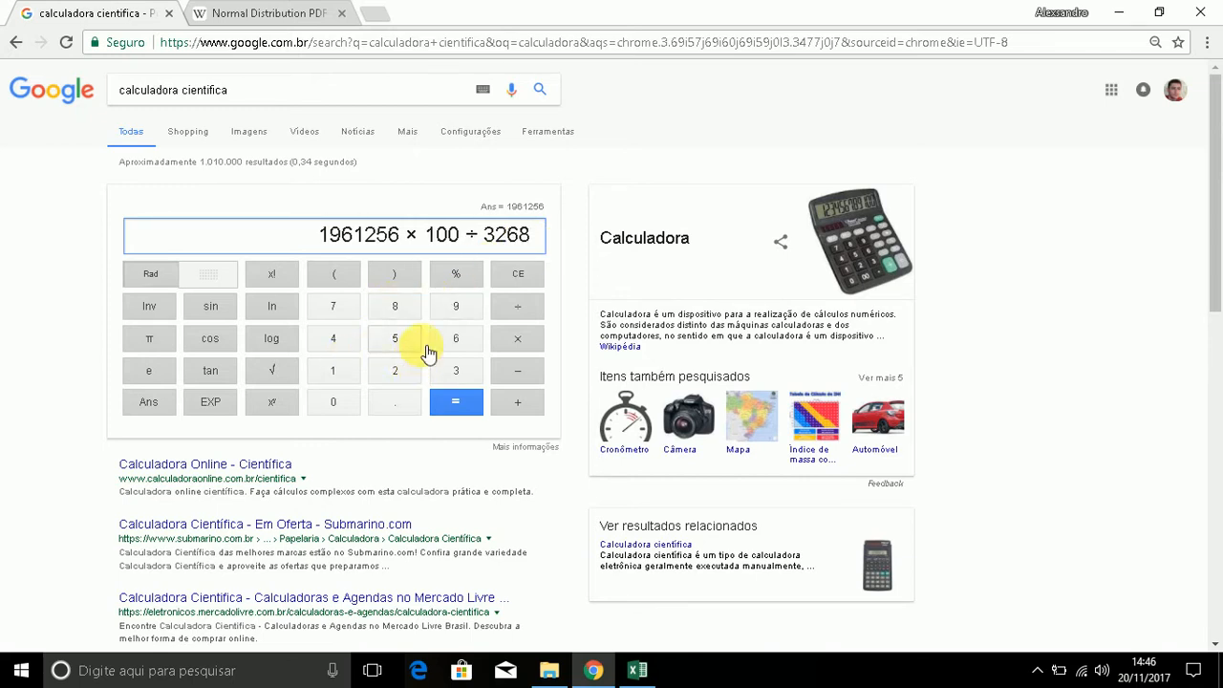
{"action": "left_click", "coordinate": [331, 307]}
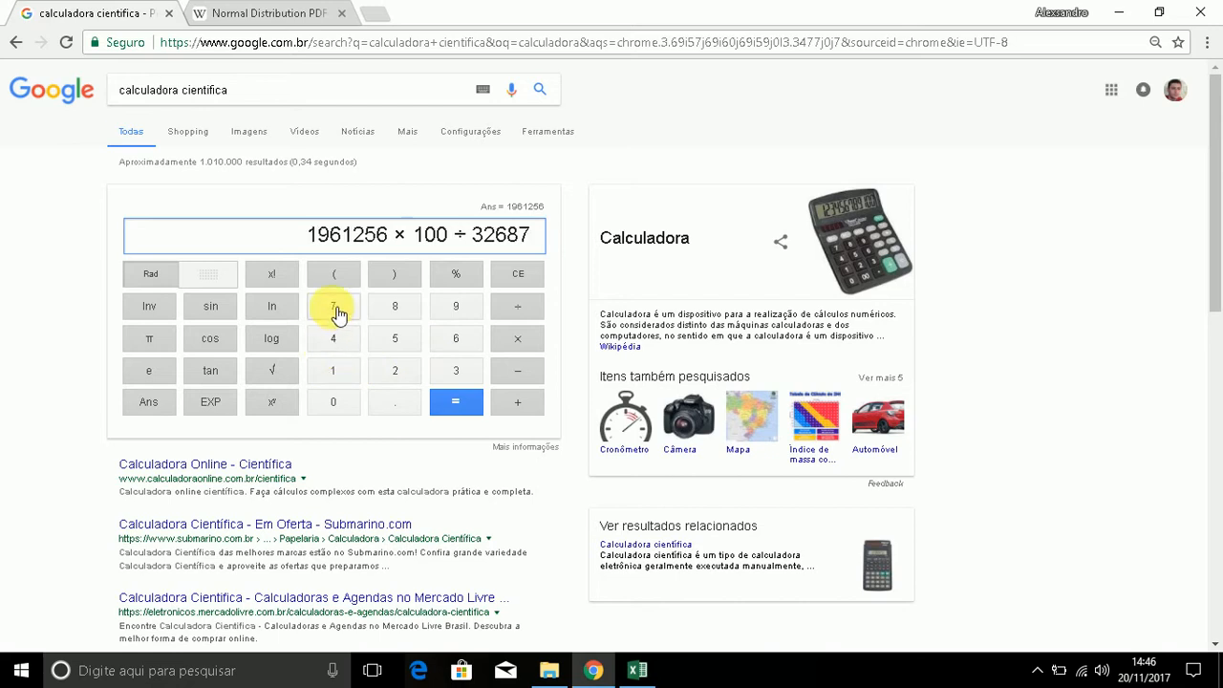
{"action": "left_click", "coordinate": [454, 342]}
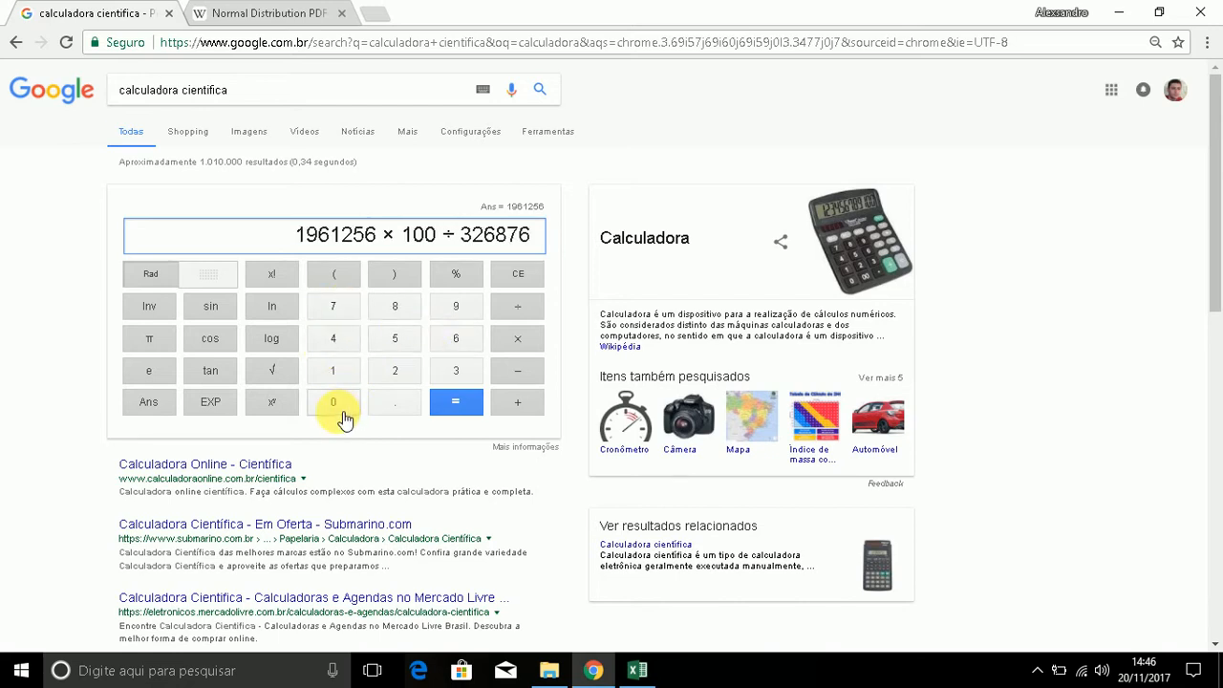
{"action": "left_click", "coordinate": [337, 409]}
{"action": "left_click", "coordinate": [469, 411]}
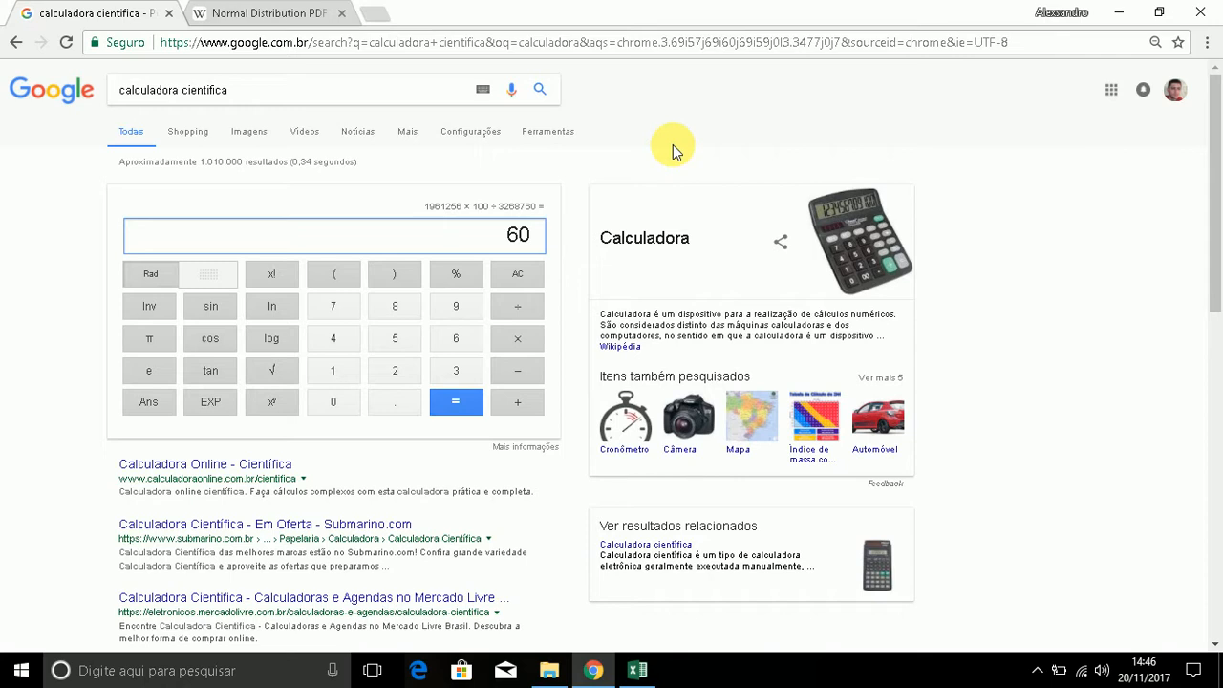
Show the Normal Distribution PDF graph from Wikipedia.
{"action": "left_click", "coordinate": [249, 10]}
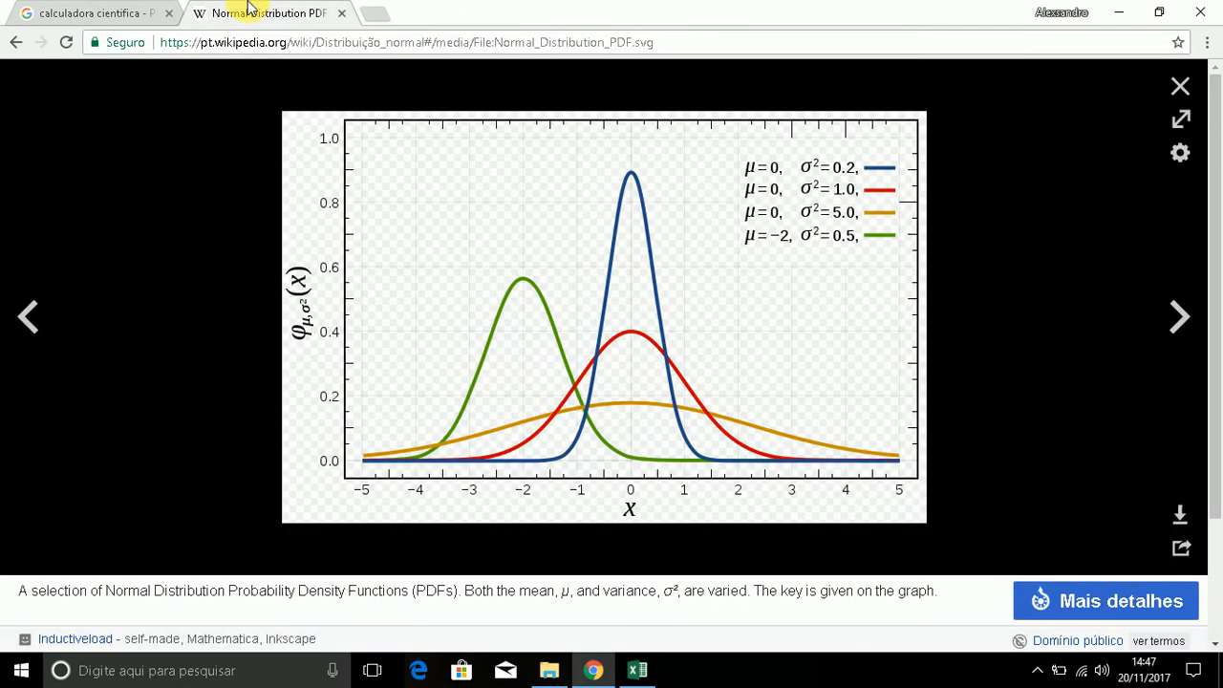
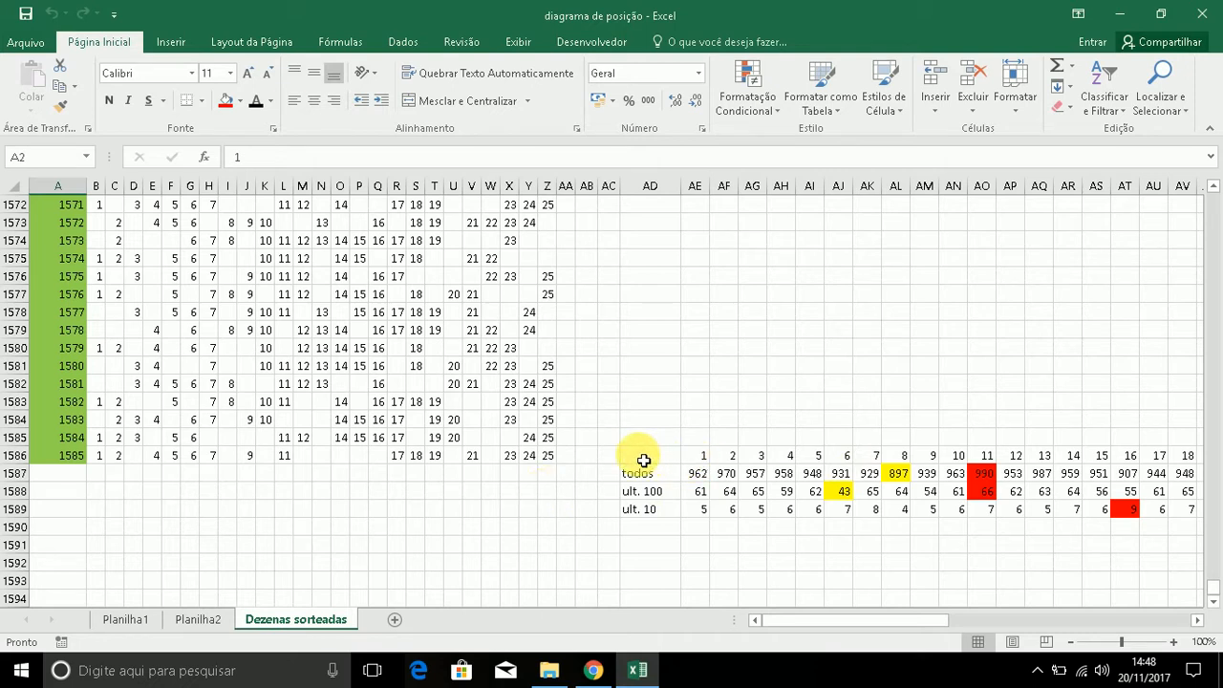
Clear the contents of the todos, ult. 100 and ult. 10 rows in cells AD1587:BE1589 of the Dezenas sorteadas sheet.
{"action": "left_click_drag", "start_coordinate": [637, 478], "coordinate": [1084, 508]}
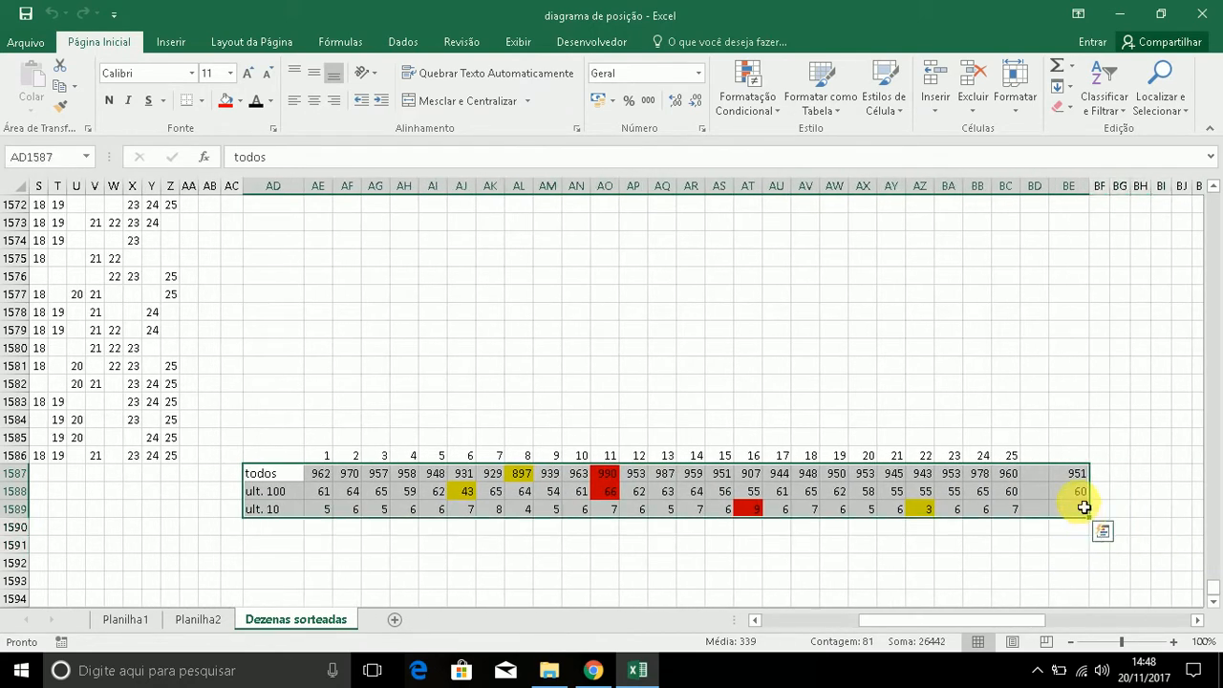
{"action": "right_click", "coordinate": [1084, 508]}
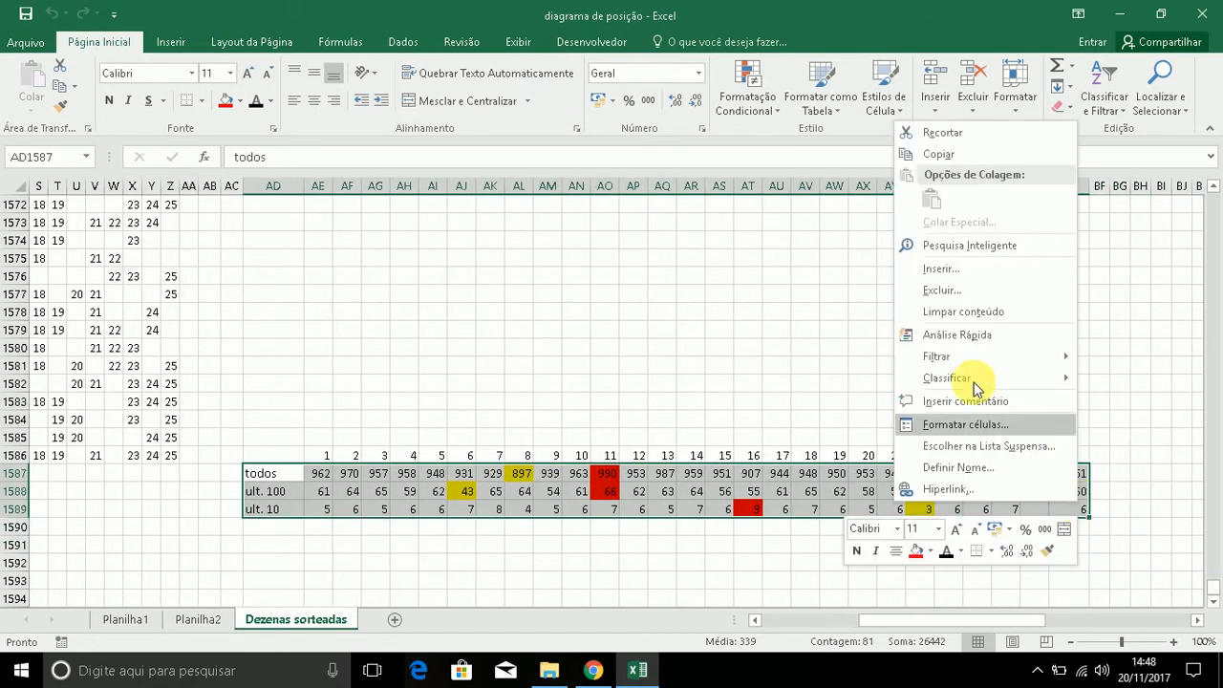
{"action": "left_click", "coordinate": [961, 293]}
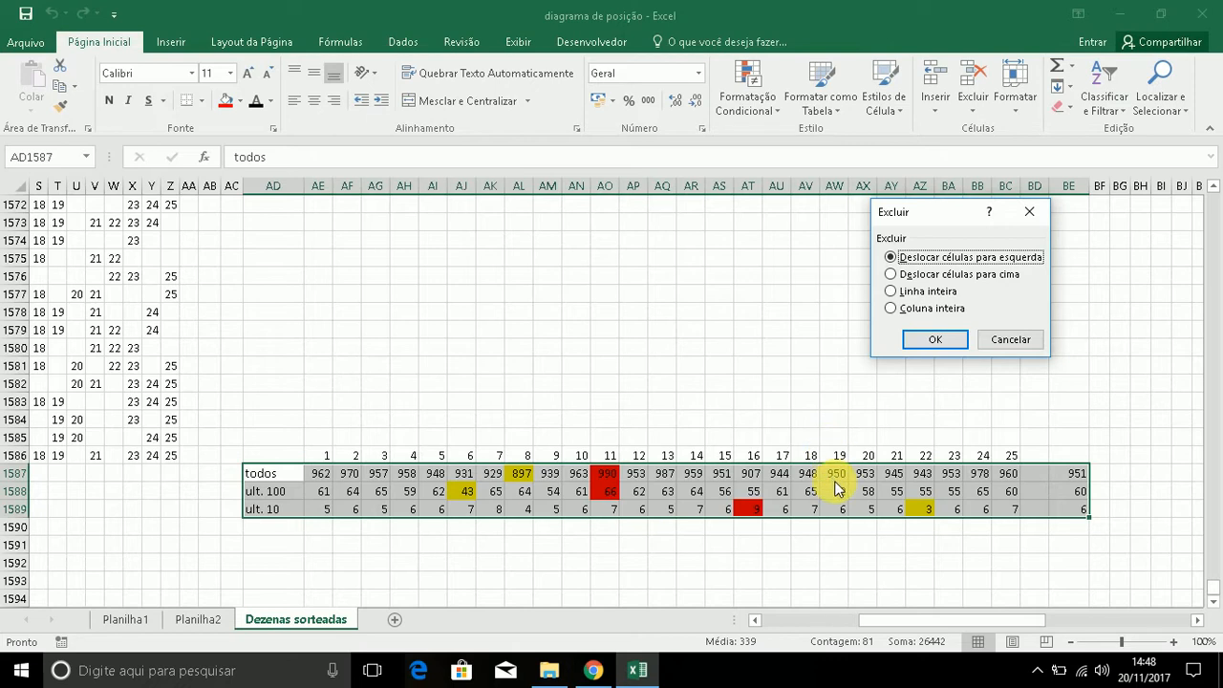
{"action": "left_click", "coordinate": [1007, 341]}
{"action": "right_click", "coordinate": [884, 490]}
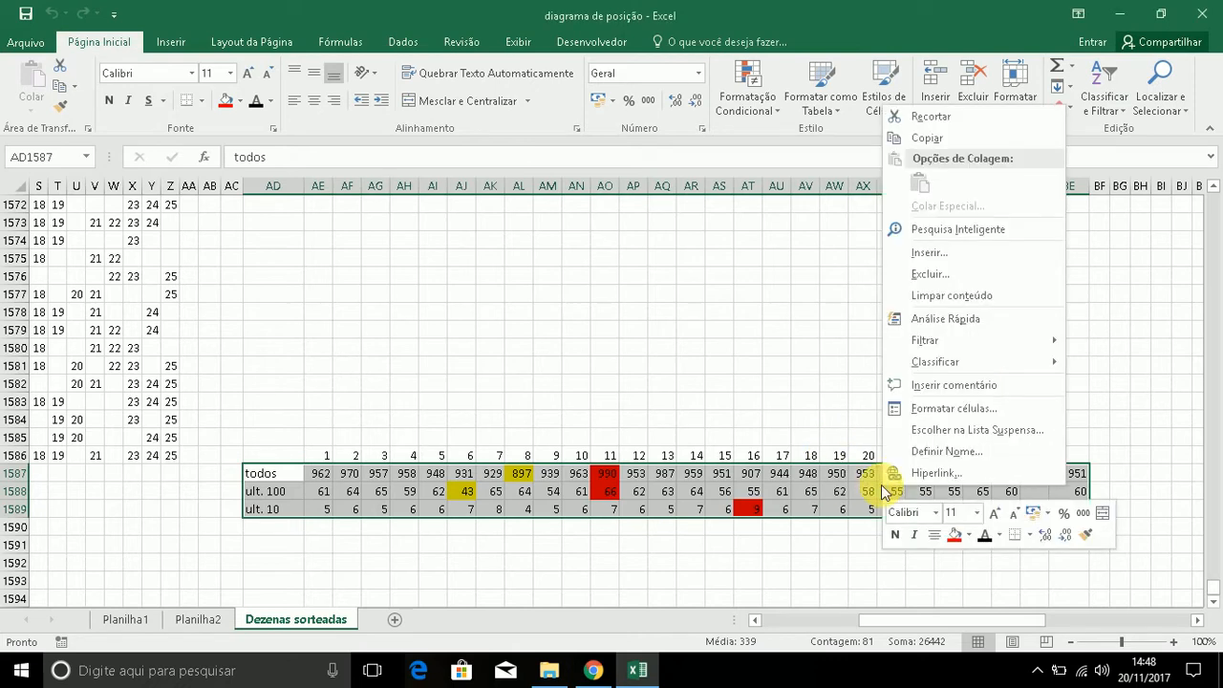
{"action": "left_click", "coordinate": [936, 295]}
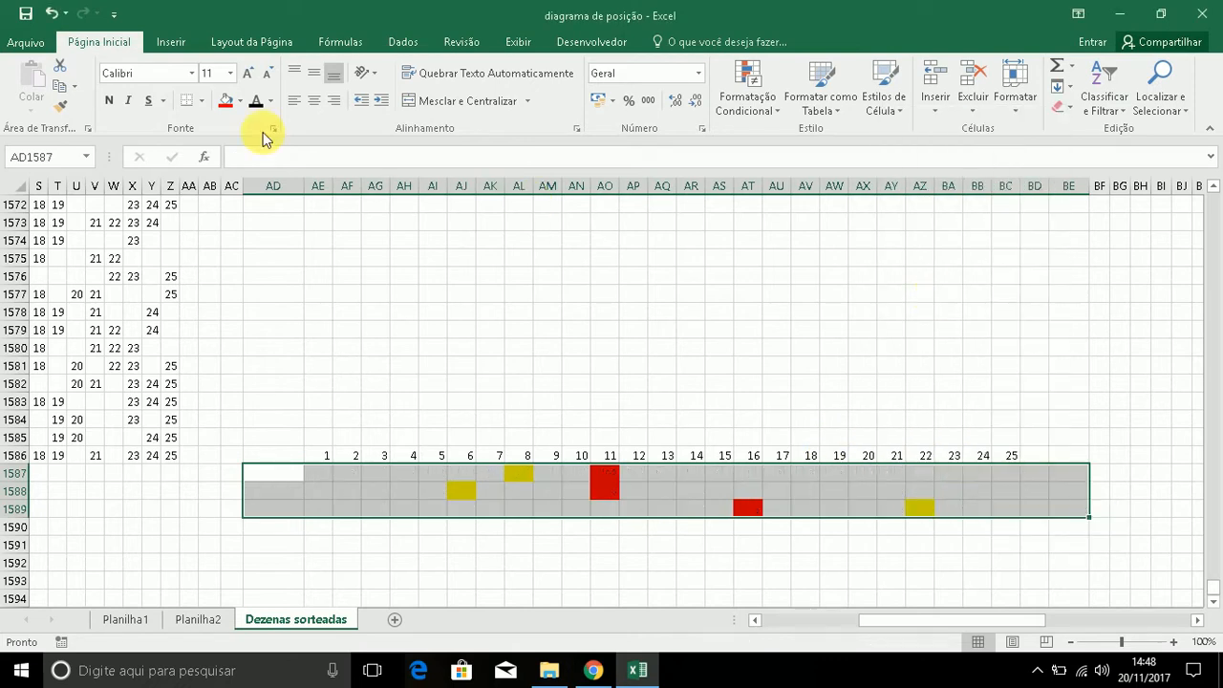
Remove the fill color from the emptied cells AD1587:BE1589.
{"action": "left_click", "coordinate": [240, 104]}
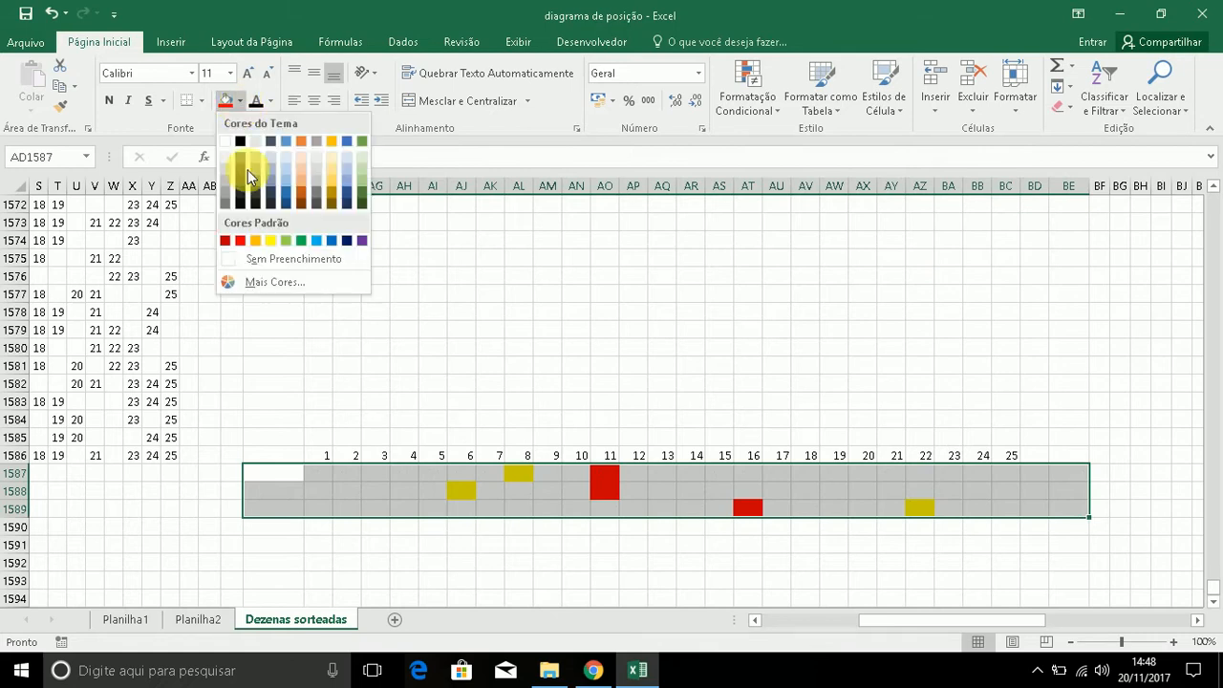
{"action": "left_click", "coordinate": [283, 259]}
{"action": "left_click", "coordinate": [612, 528]}
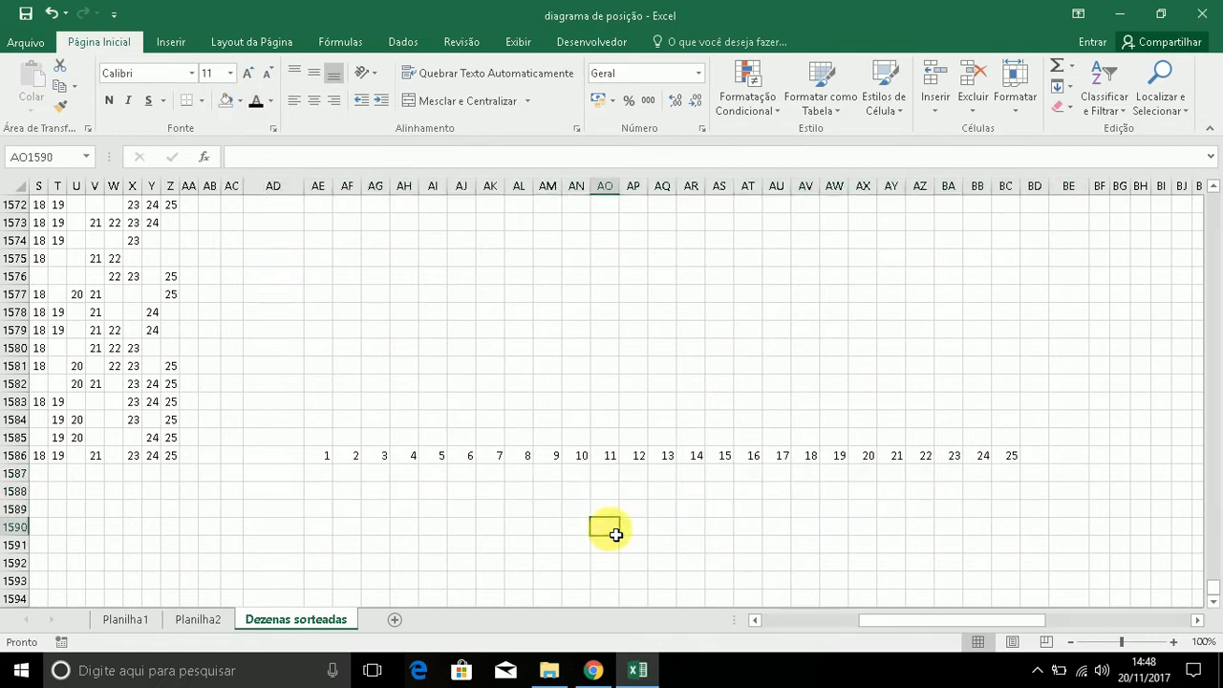
Review the header numbers 1 to 25 in cells AE1586:BC1586 and the drawn numbers beside them.
{"action": "left_click", "coordinate": [323, 457]}
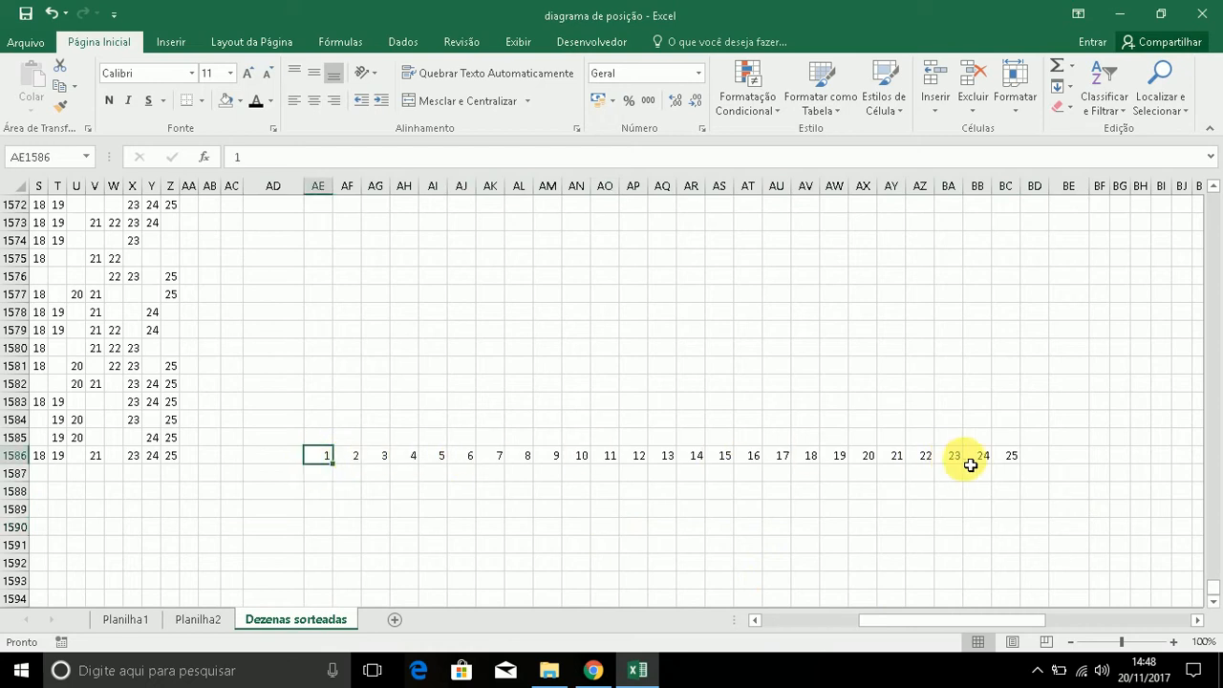
{"action": "left_click", "coordinate": [1016, 466]}
{"action": "left_click_drag", "start_coordinate": [1042, 622], "coordinate": [924, 628]}
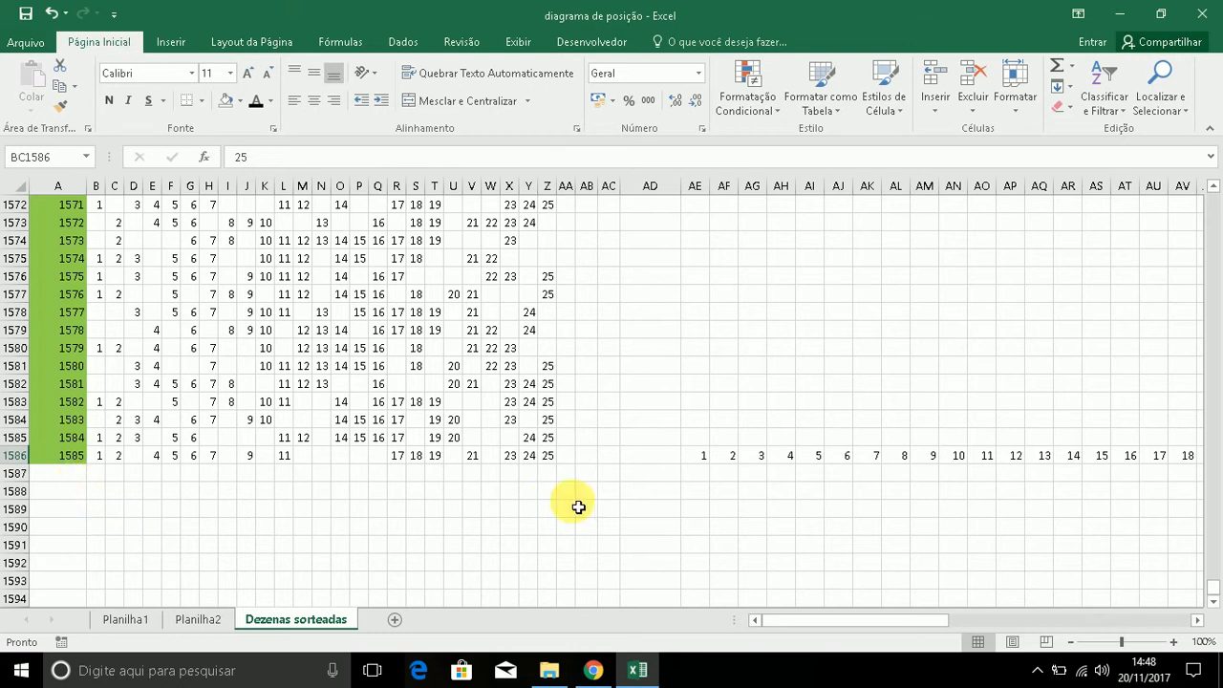
Label cell AD1587, in the row below the header numbers 1 to 25, as "ultimos 10".
{"action": "left_click", "coordinate": [470, 386]}
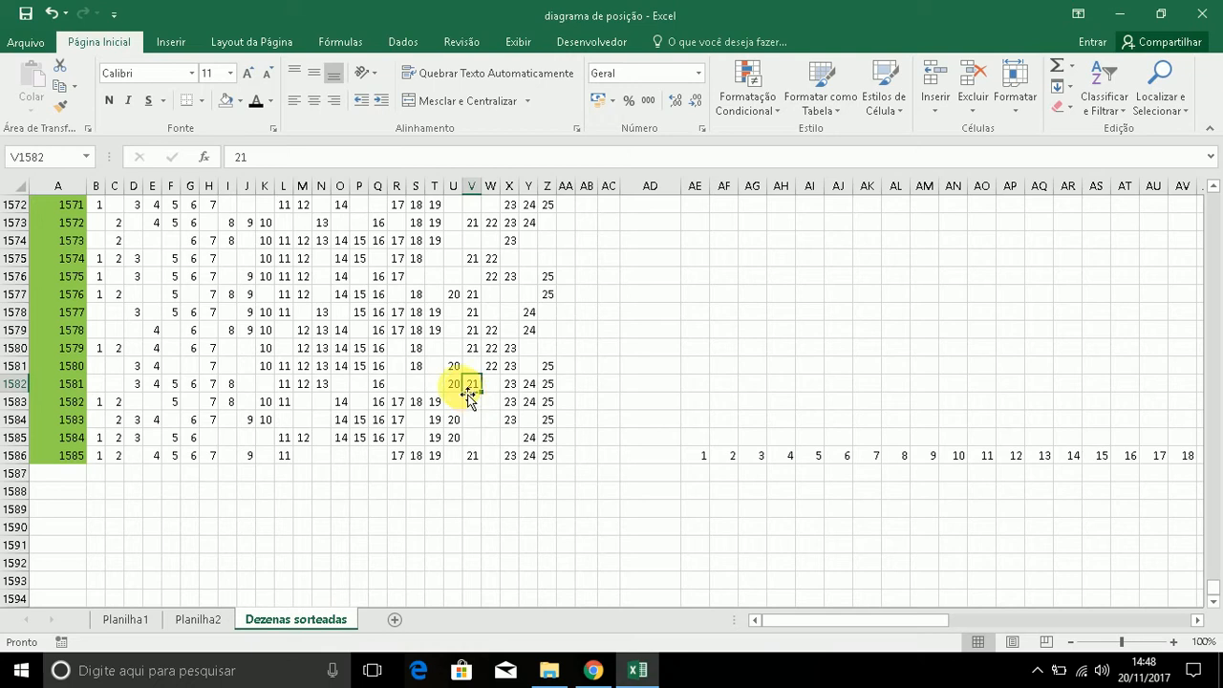
{"action": "left_click_drag", "start_coordinate": [811, 617], "coordinate": [909, 629]}
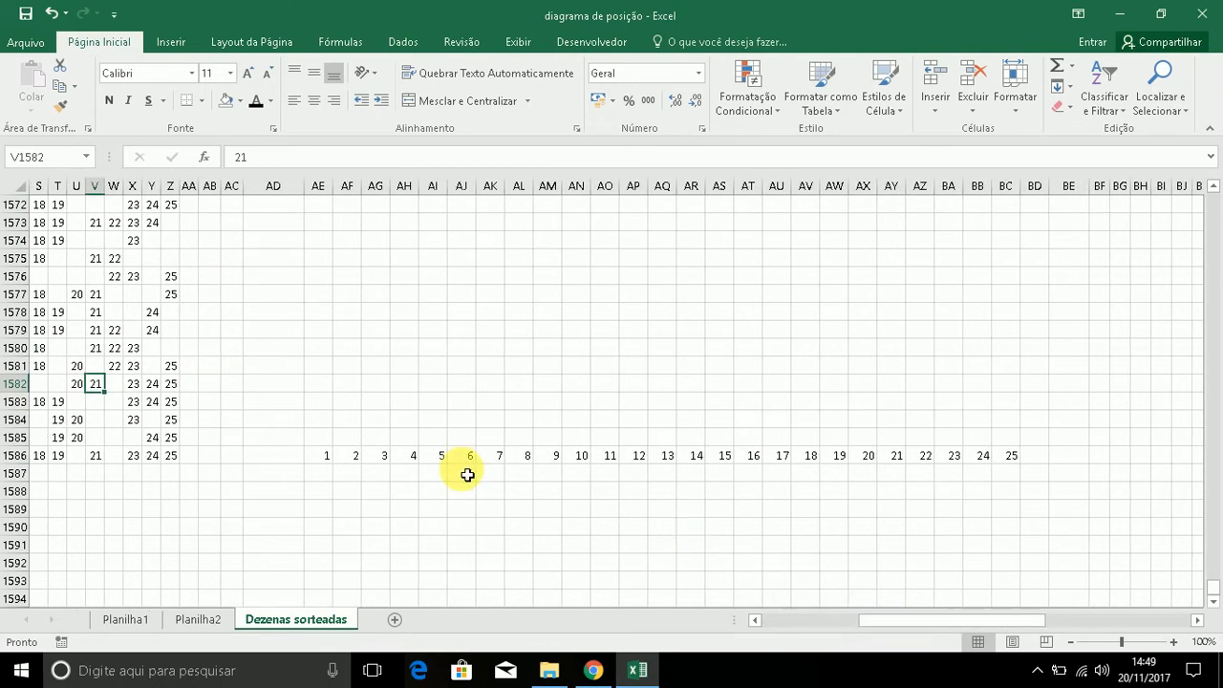
{"action": "left_click", "coordinate": [320, 459]}
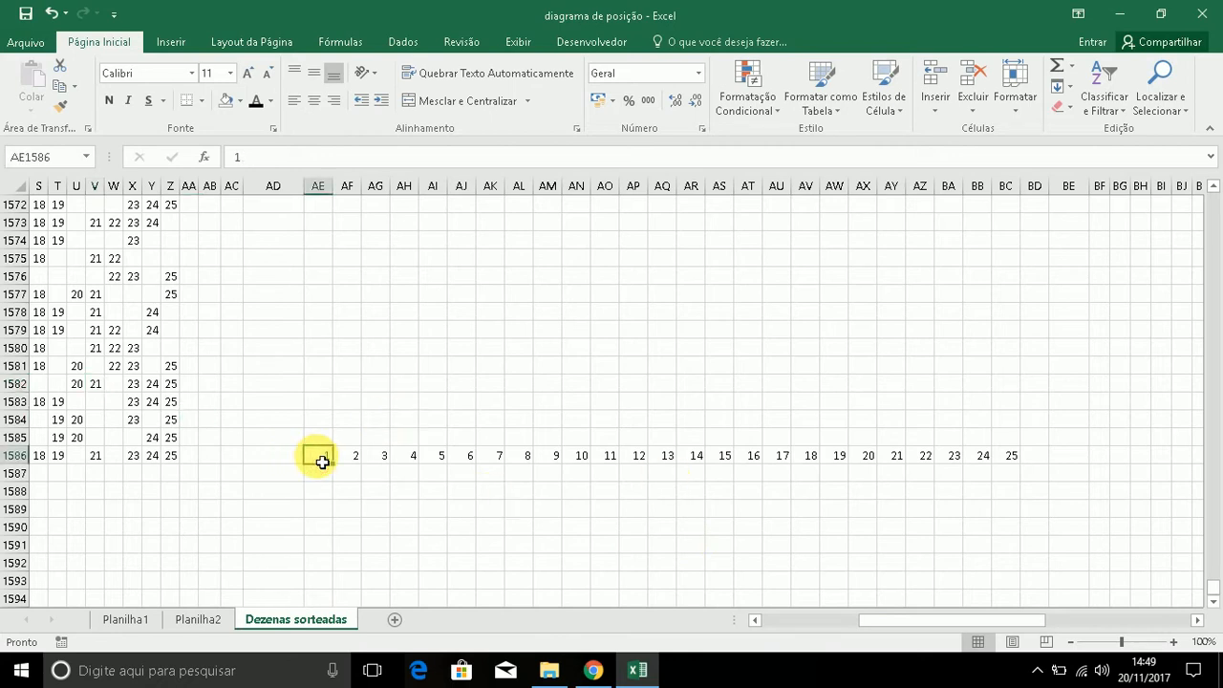
{"action": "left_click", "coordinate": [324, 474]}
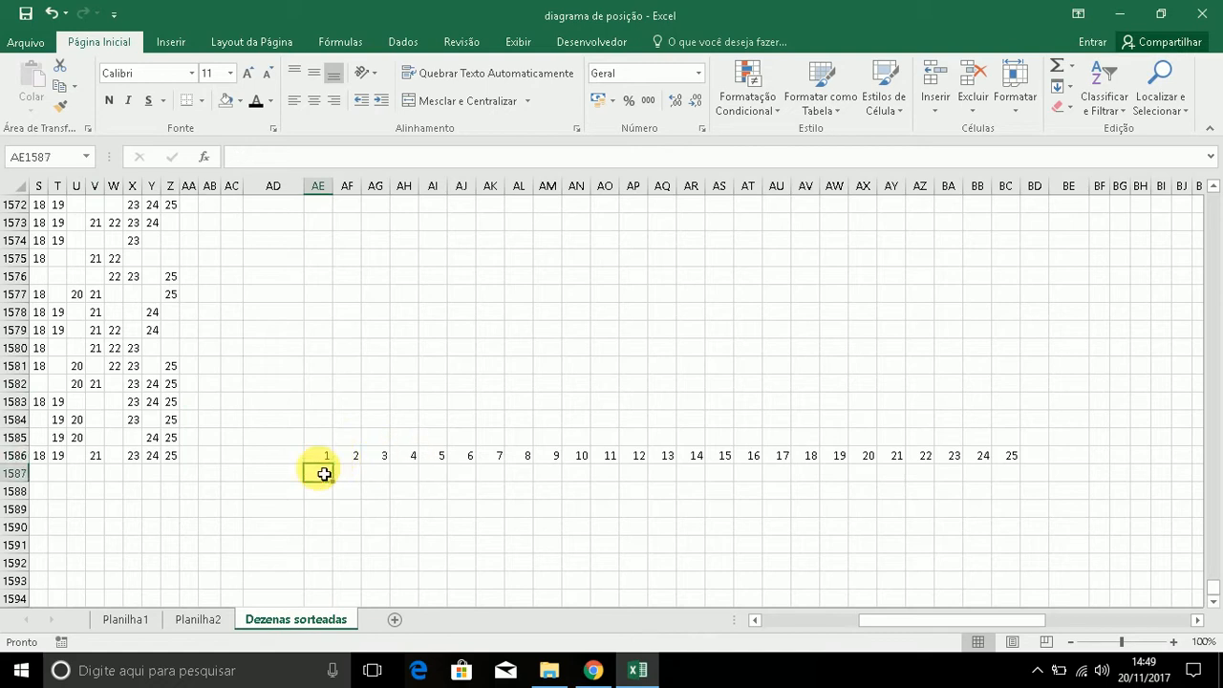
{"action": "left_click", "coordinate": [1213, 601]}
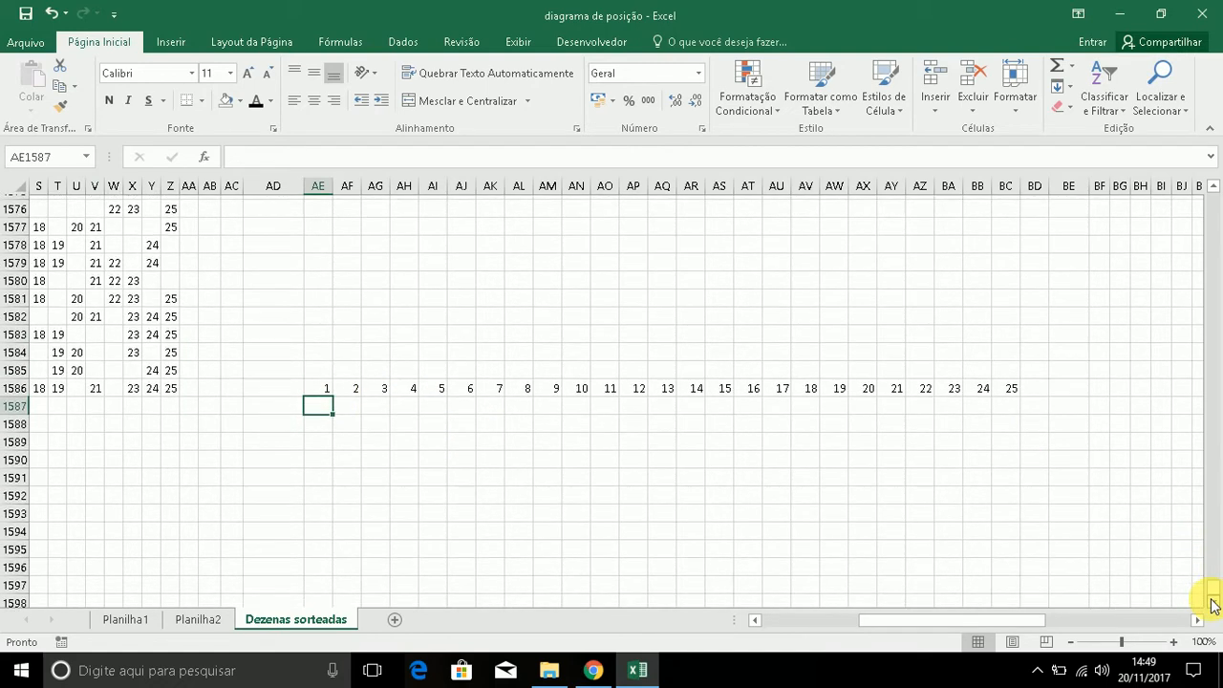
{"action": "left_click", "coordinate": [289, 407]}
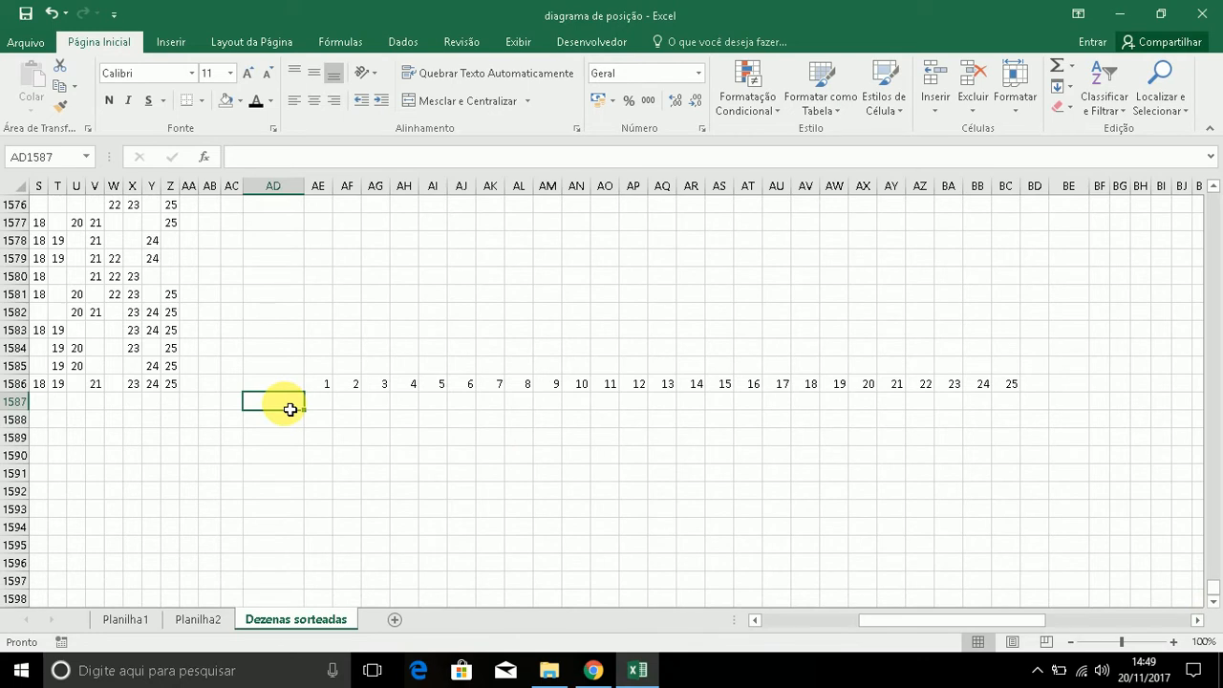
{"action": "type", "text": "1"}
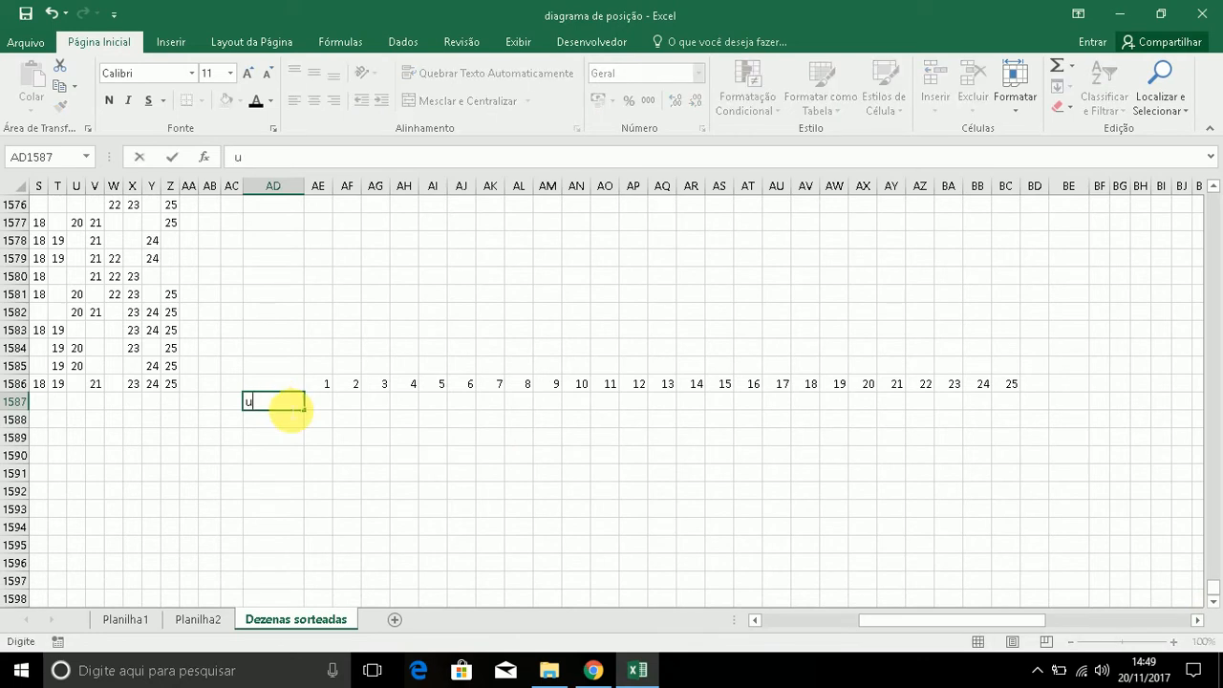
{"action": "type", "text": "ltimos 10"}
{"action": "left_click", "coordinate": [342, 459]}
Enter a CONT.NÚM formula in AE1587 that counts the last ten draws of number 1 in B1577:B1586.
{"action": "left_click", "coordinate": [322, 409]}
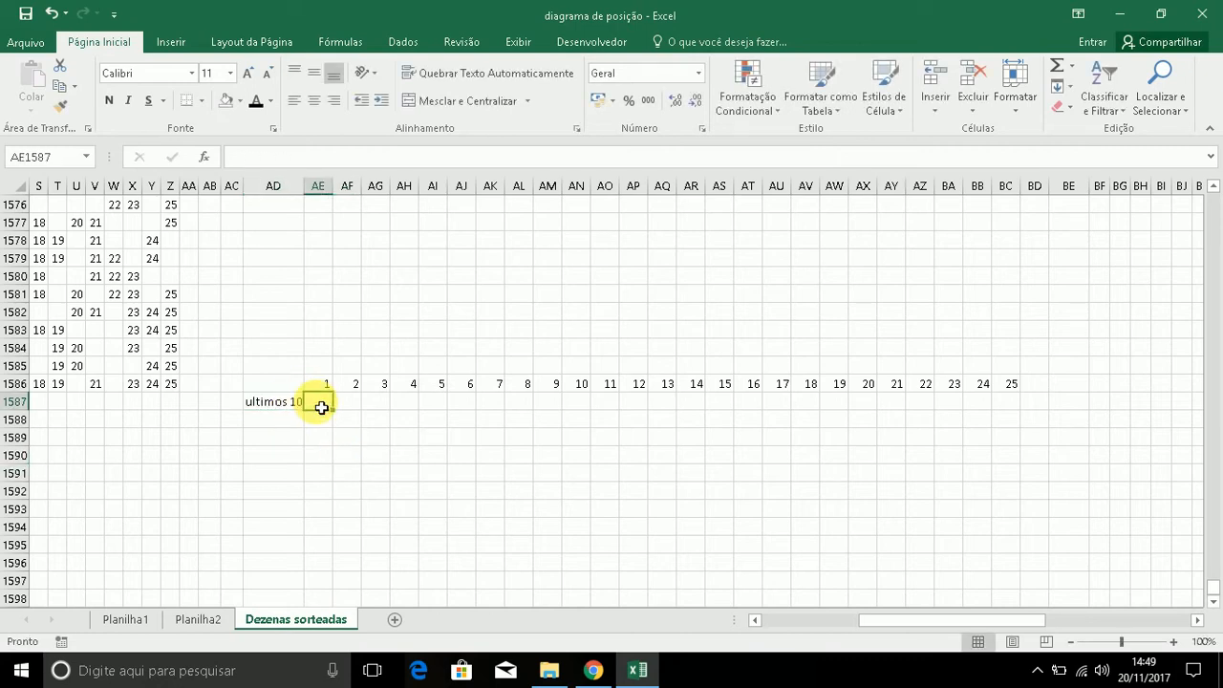
{"action": "left_click_drag", "start_coordinate": [921, 621], "coordinate": [863, 625]}
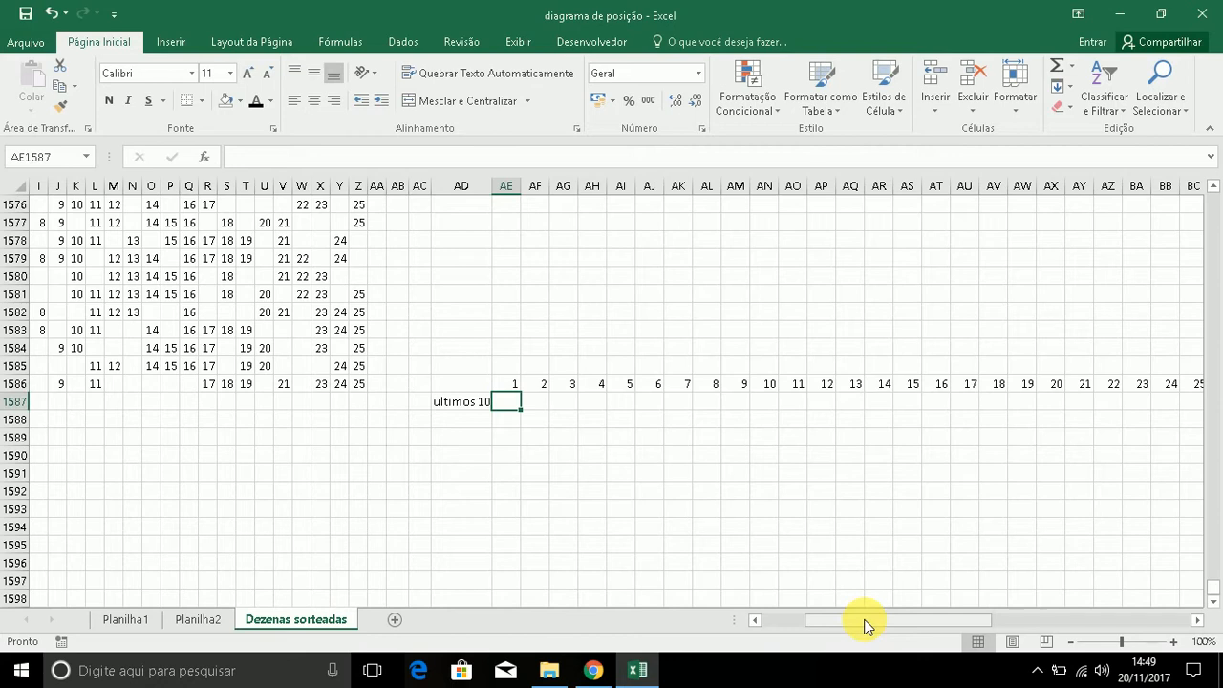
{"action": "type", "text": "="}
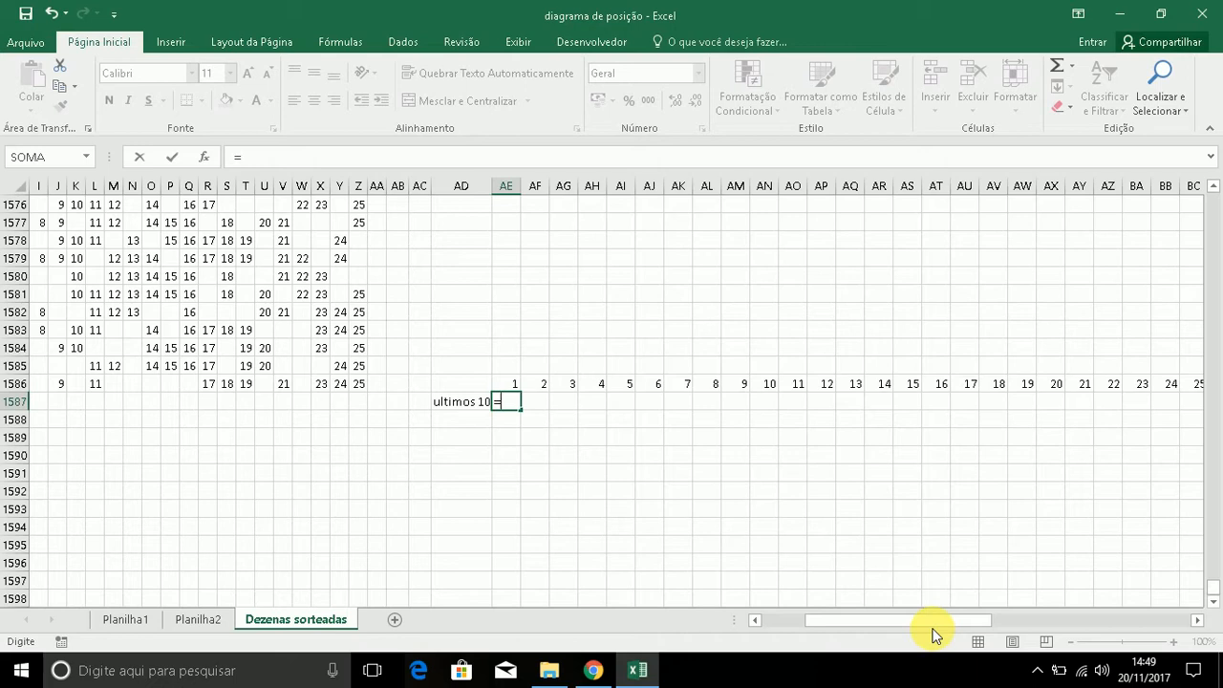
{"action": "type", "text": "co"}
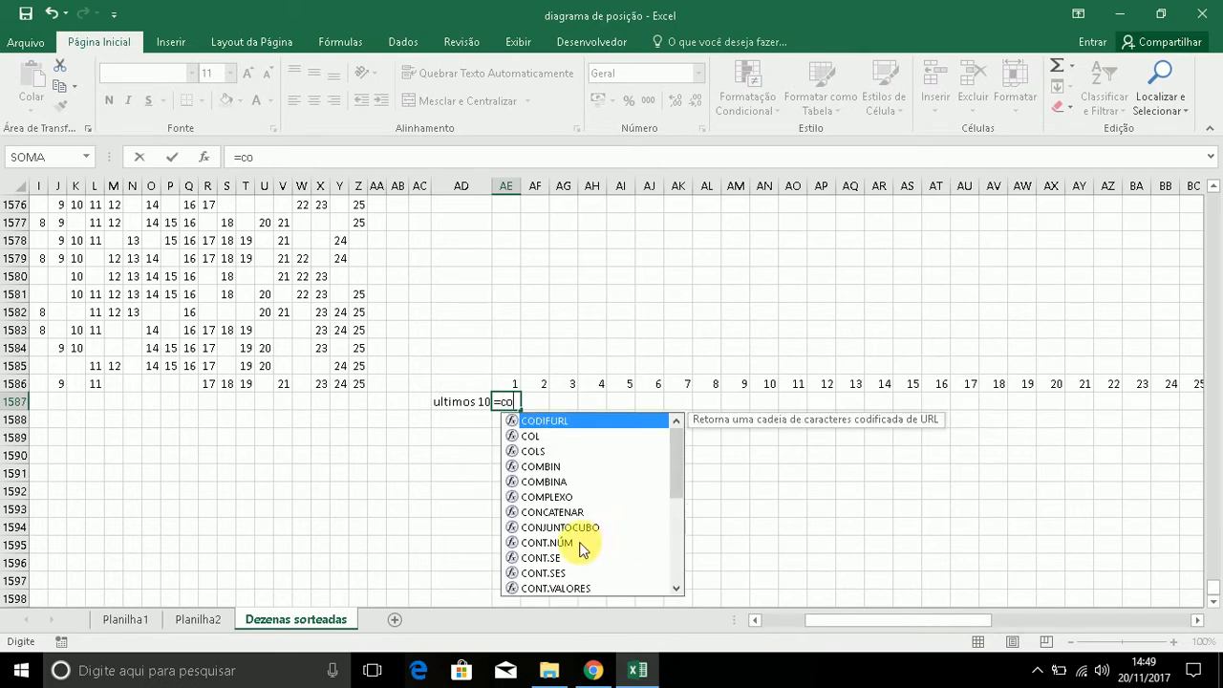
{"action": "double_click", "coordinate": [581, 543]}
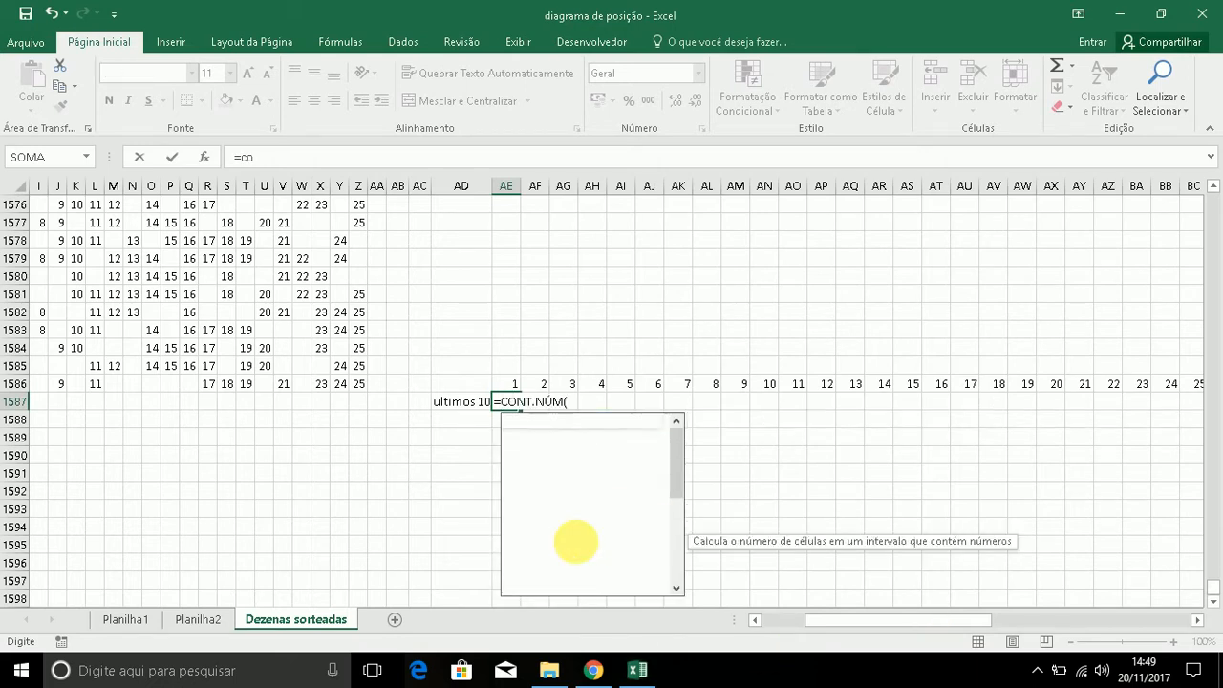
{"action": "left_click_drag", "start_coordinate": [923, 625], "coordinate": [808, 626]}
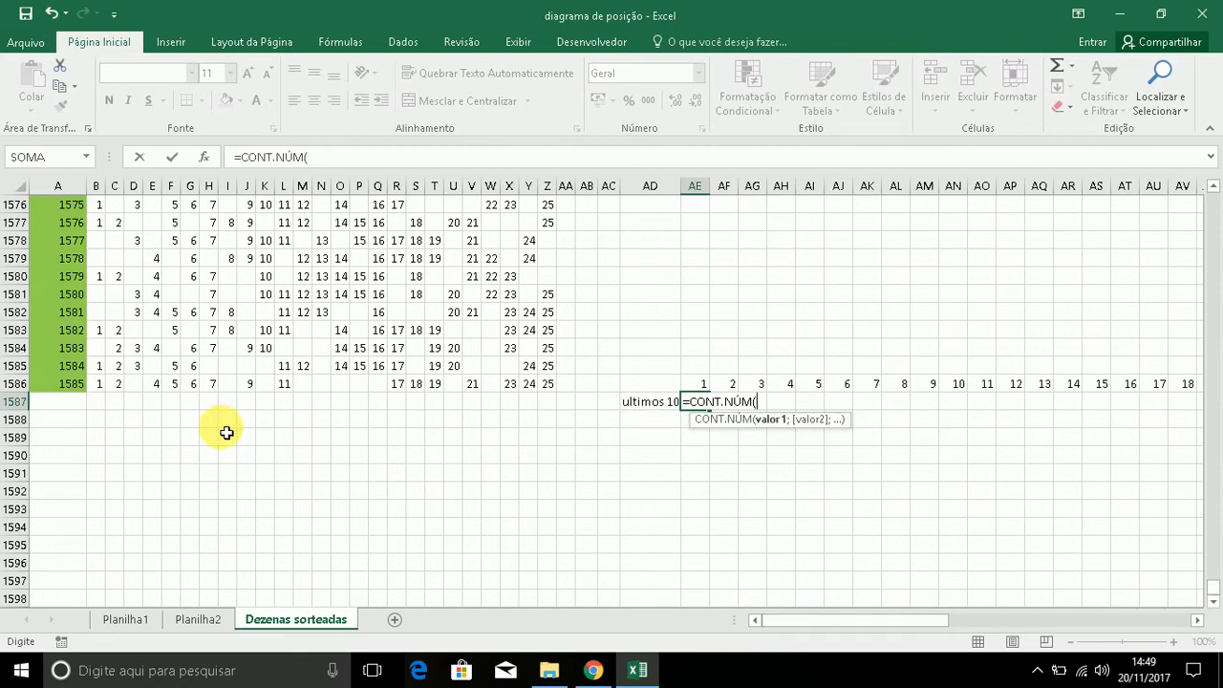
{"action": "left_click", "coordinate": [100, 392]}
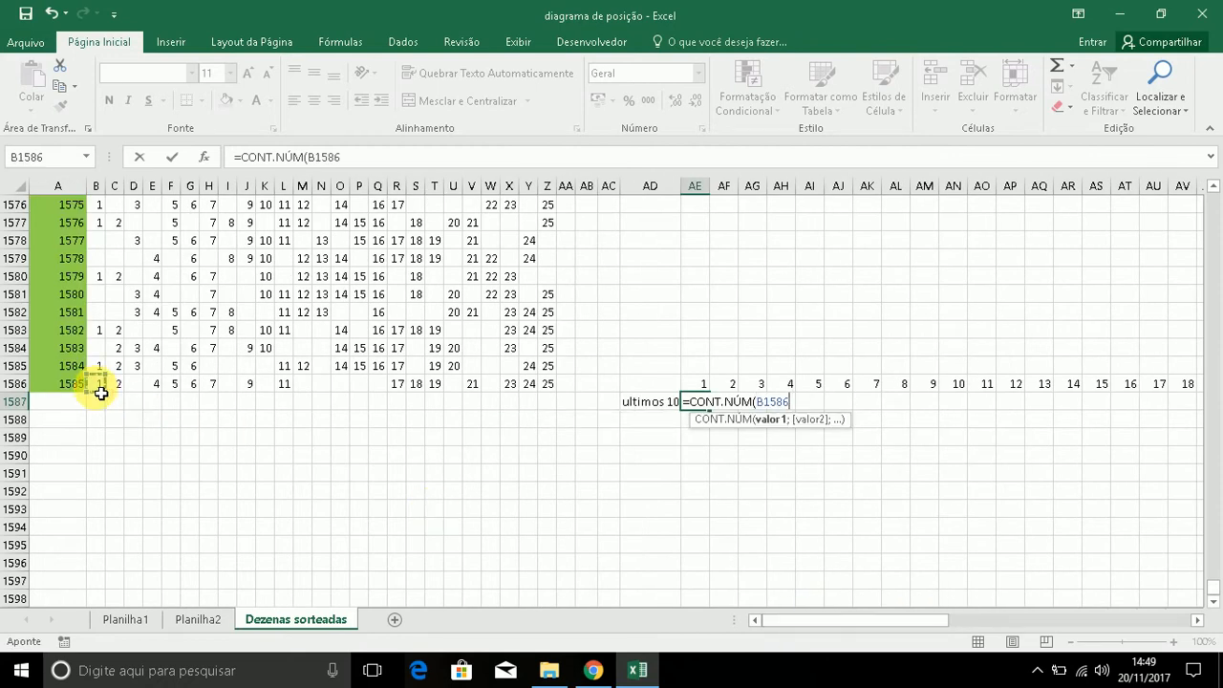
{"action": "key", "text": "F8"}
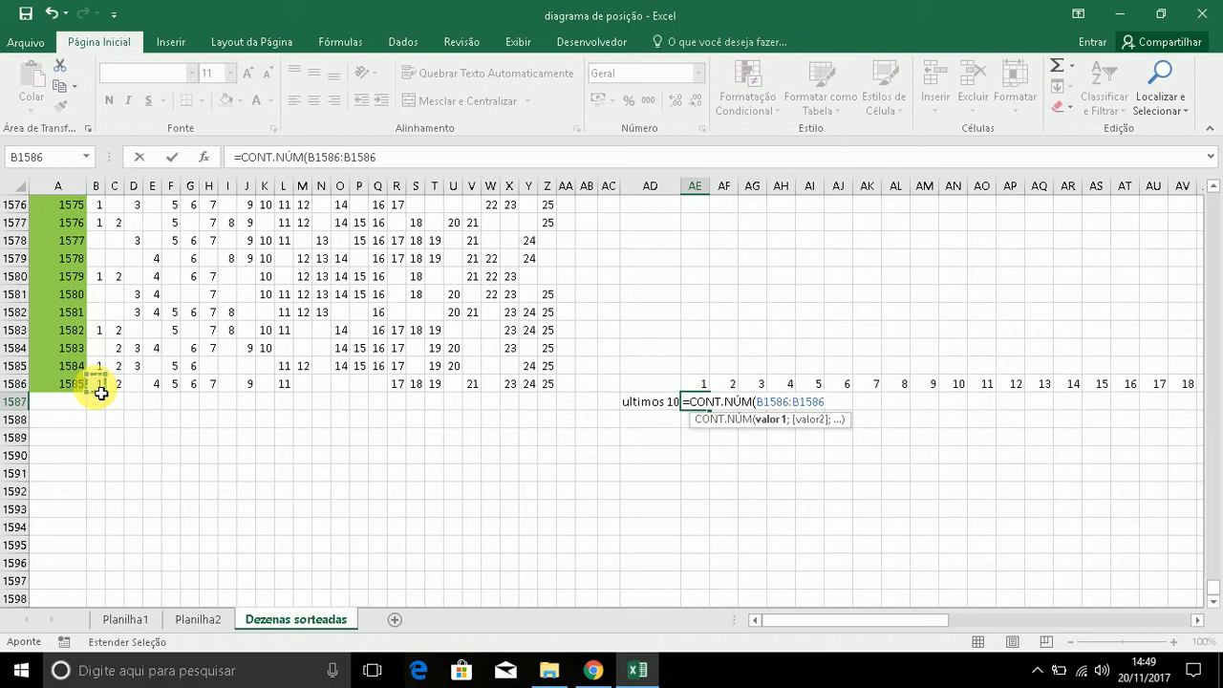
{"action": "left_click", "coordinate": [98, 244]}
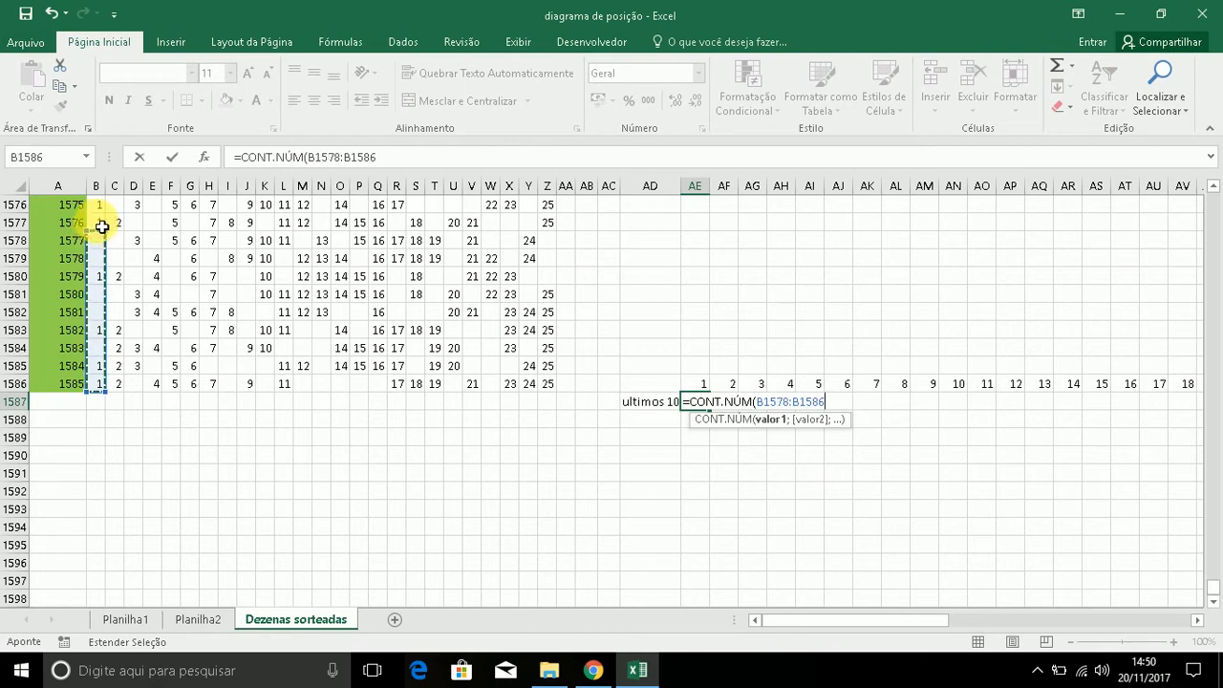
{"action": "left_click", "coordinate": [102, 228]}
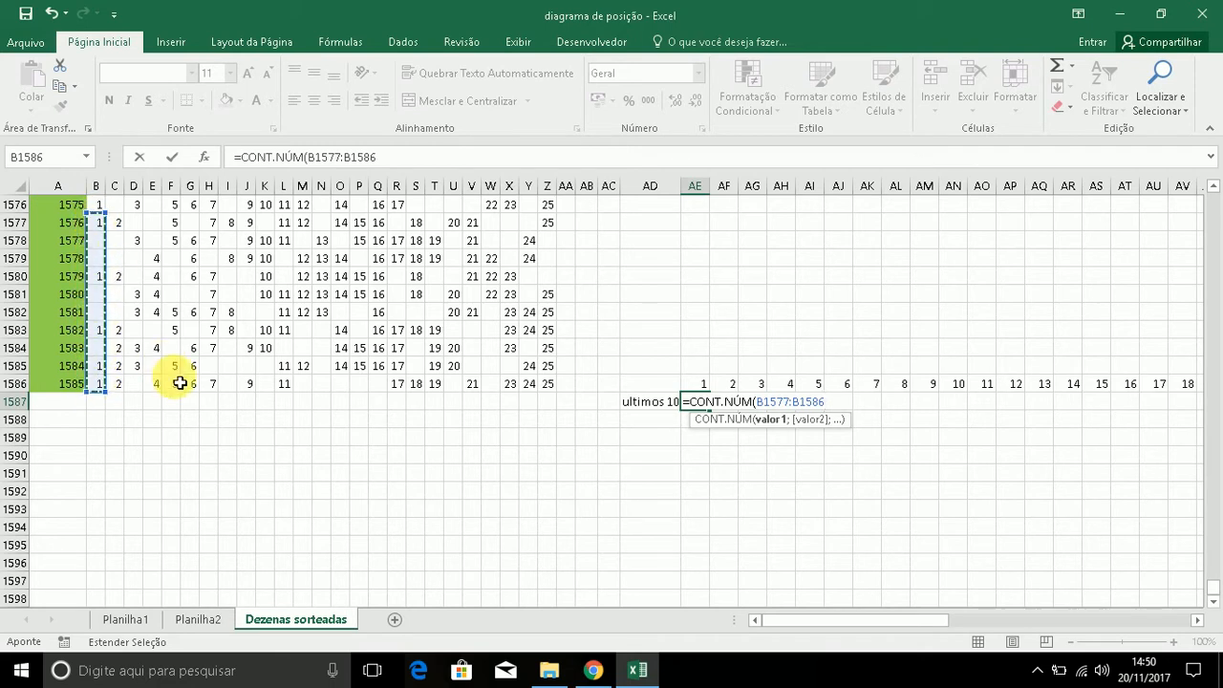
{"action": "key", "text": "Return"}
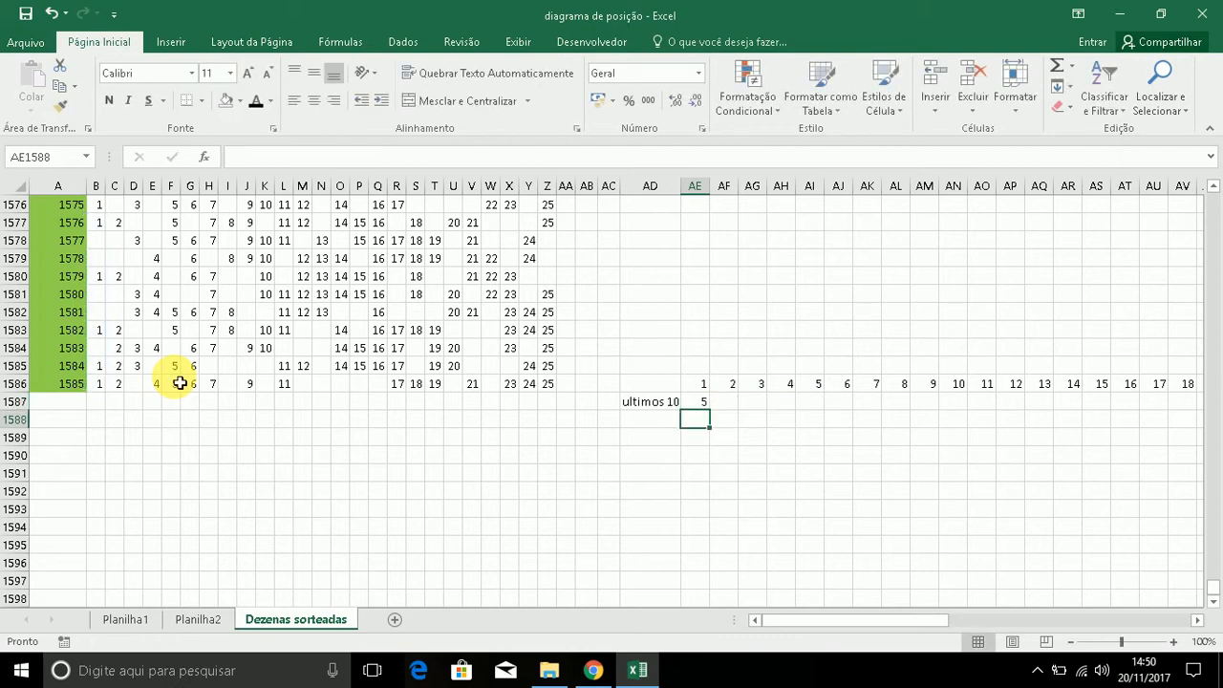
Fill the CONT.NÚM formula from AE1587 across to BC1587, covering the numbers up to 25.
{"action": "left_click", "coordinate": [704, 401]}
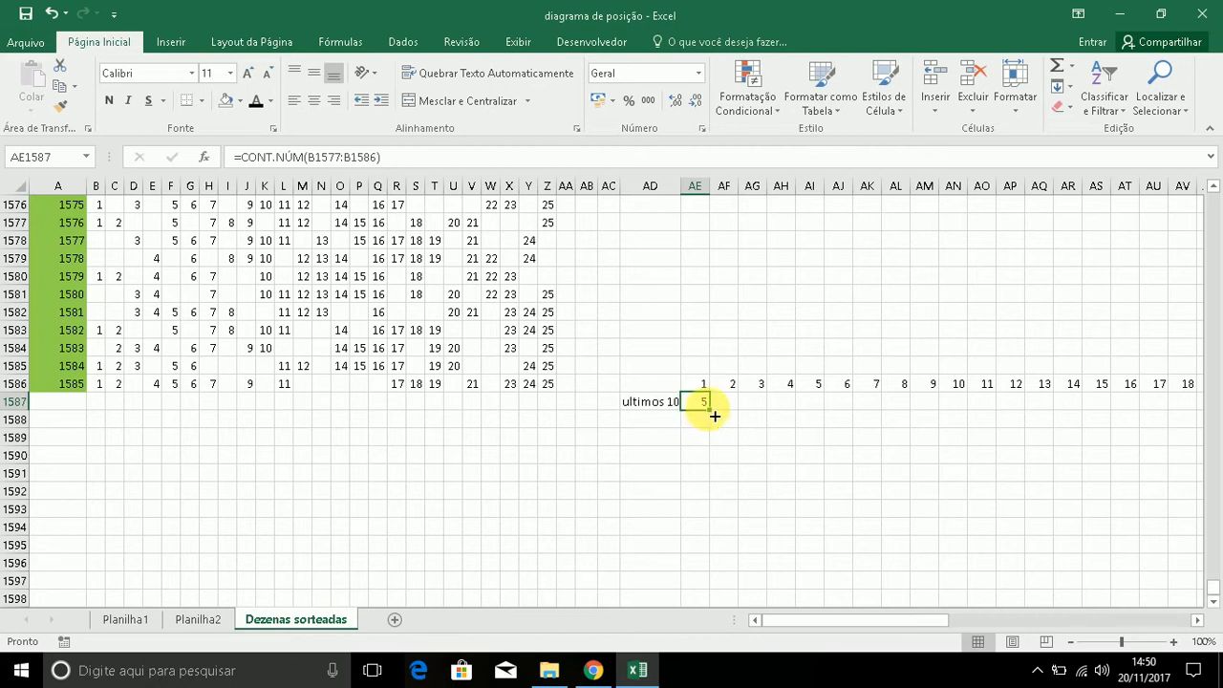
{"action": "left_click_drag", "start_coordinate": [711, 412], "coordinate": [1172, 423]}
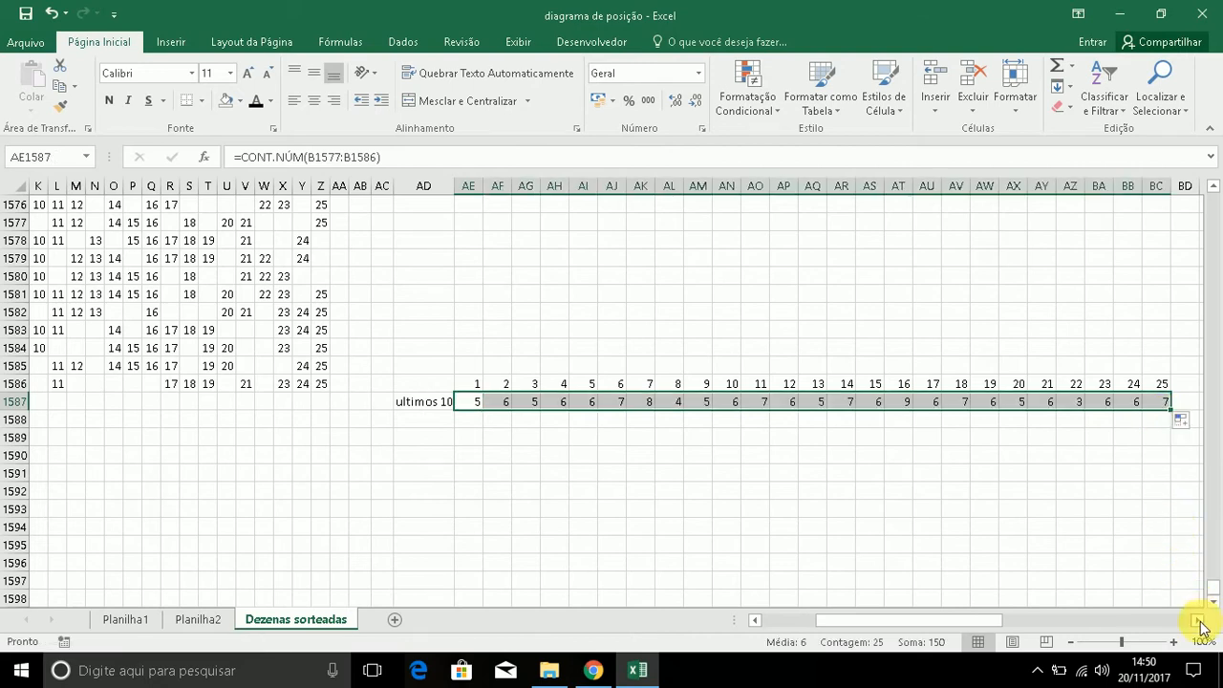
{"action": "left_click", "coordinate": [1198, 620]}
{"action": "left_click", "coordinate": [1197, 620]}
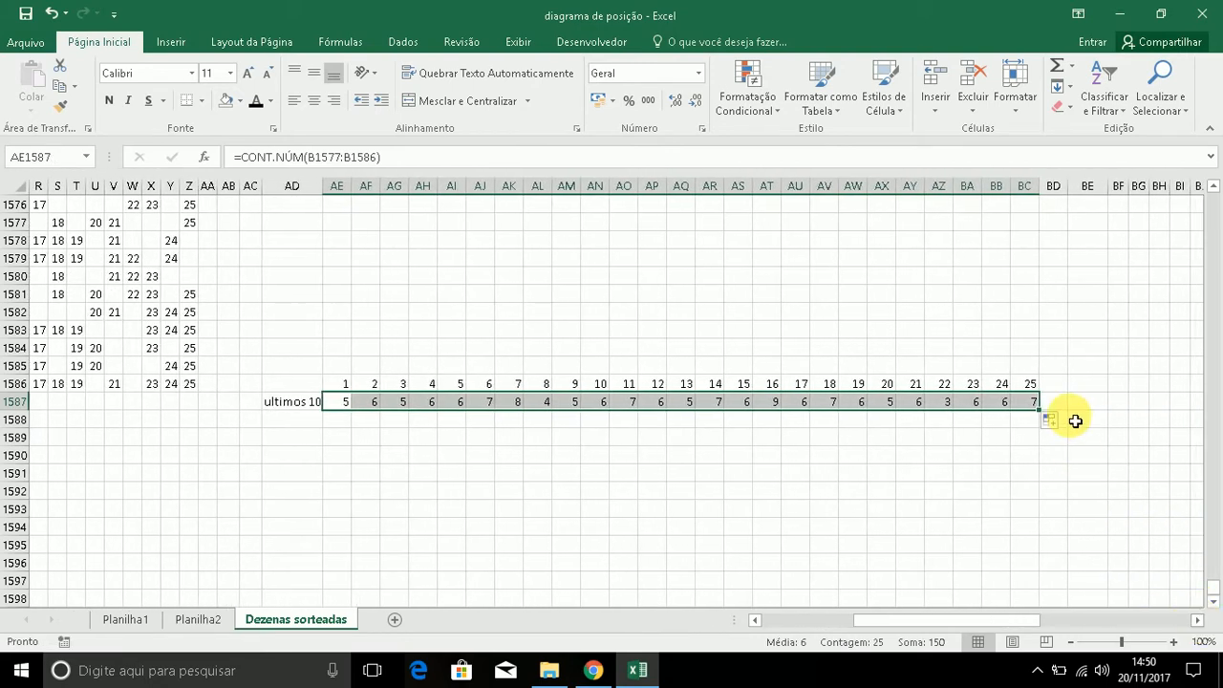
Calculate the average of the ultimos 10 counts in BE1587 using MÉDIA over AE1587:BC1587.
{"action": "left_click", "coordinate": [1095, 407]}
{"action": "type", "text": "=me"}
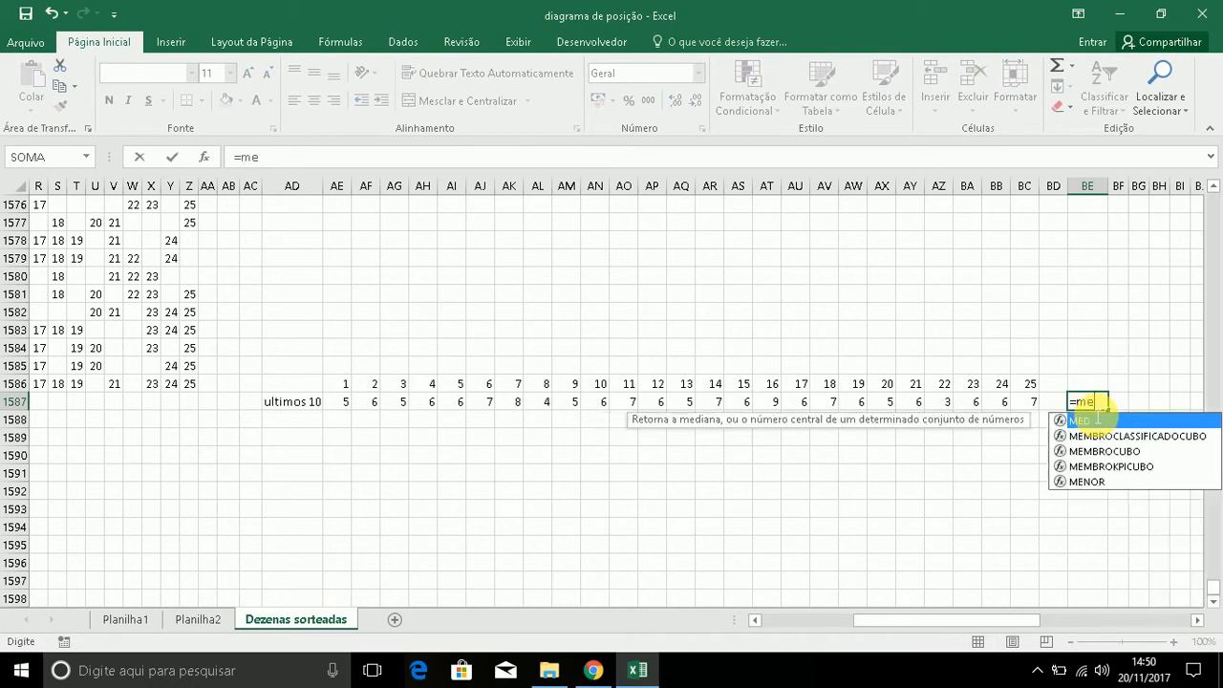
{"action": "key", "text": "BackSpace"}
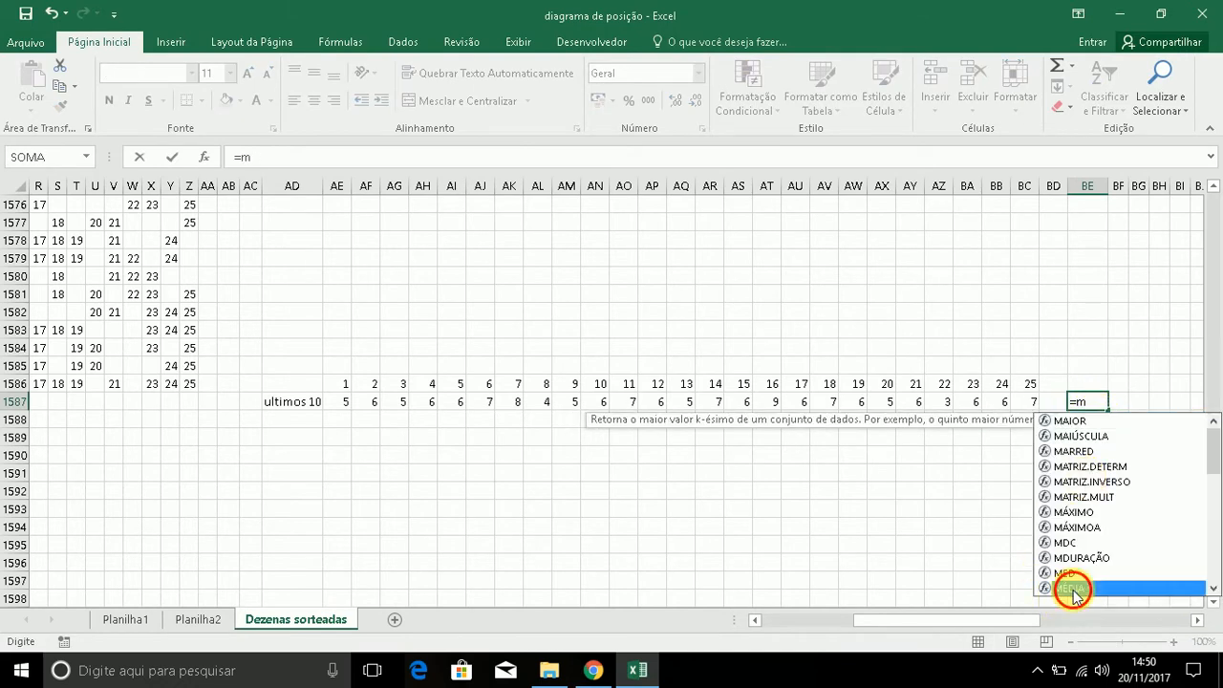
{"action": "double_click", "coordinate": [1069, 588]}
{"action": "left_click", "coordinate": [342, 409]}
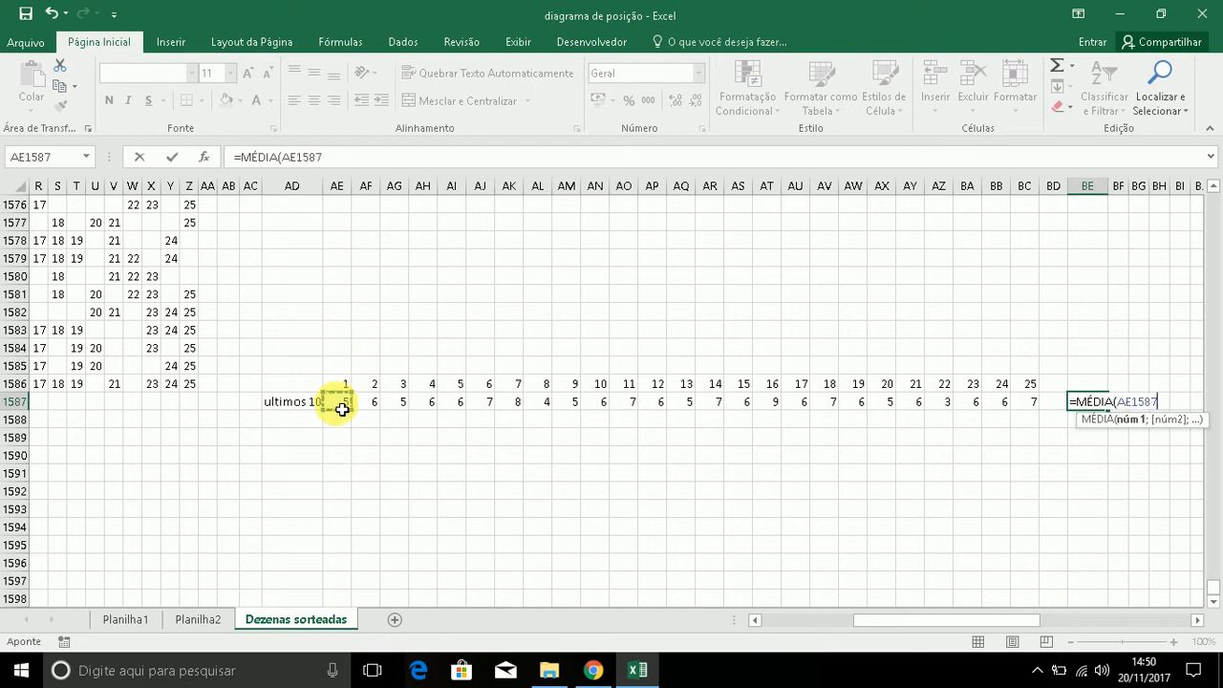
{"action": "key", "text": "F8"}
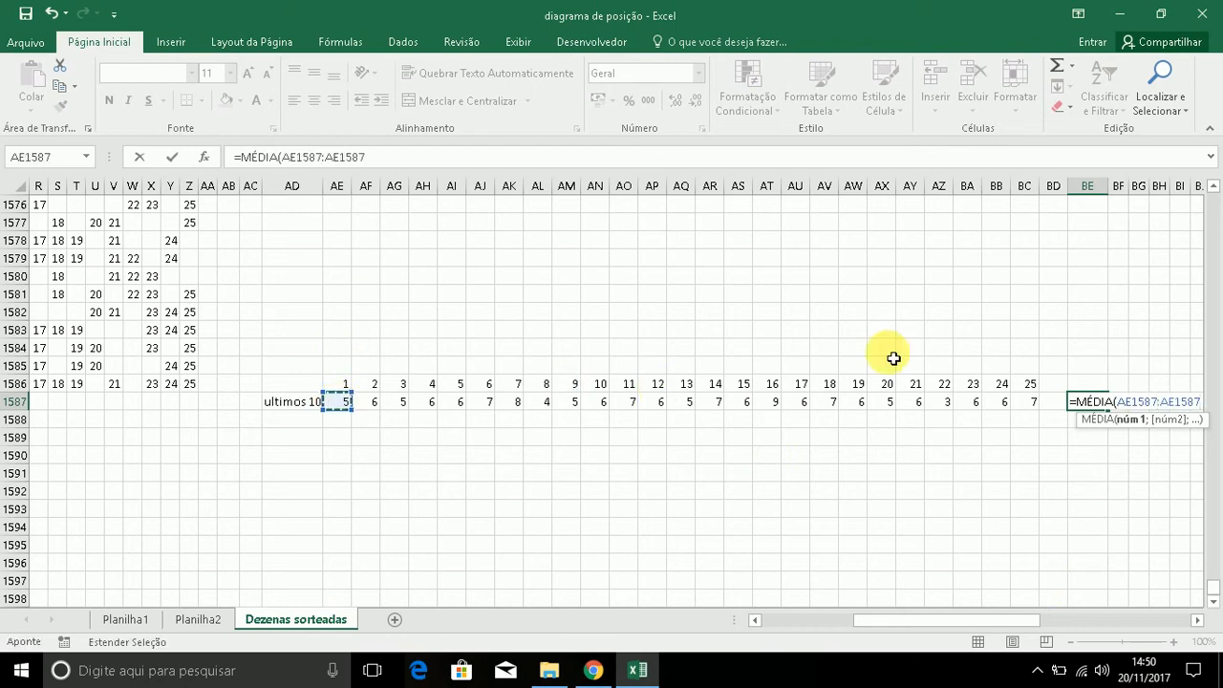
{"action": "left_click", "coordinate": [1033, 409]}
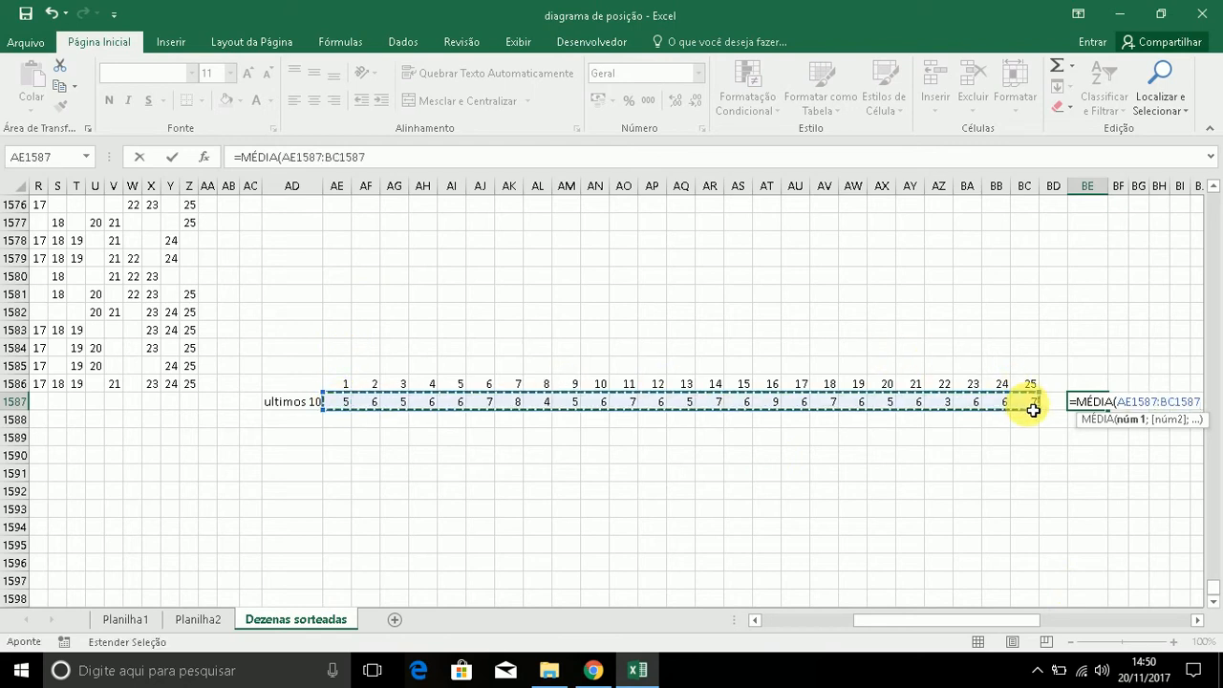
{"action": "key", "text": "Return"}
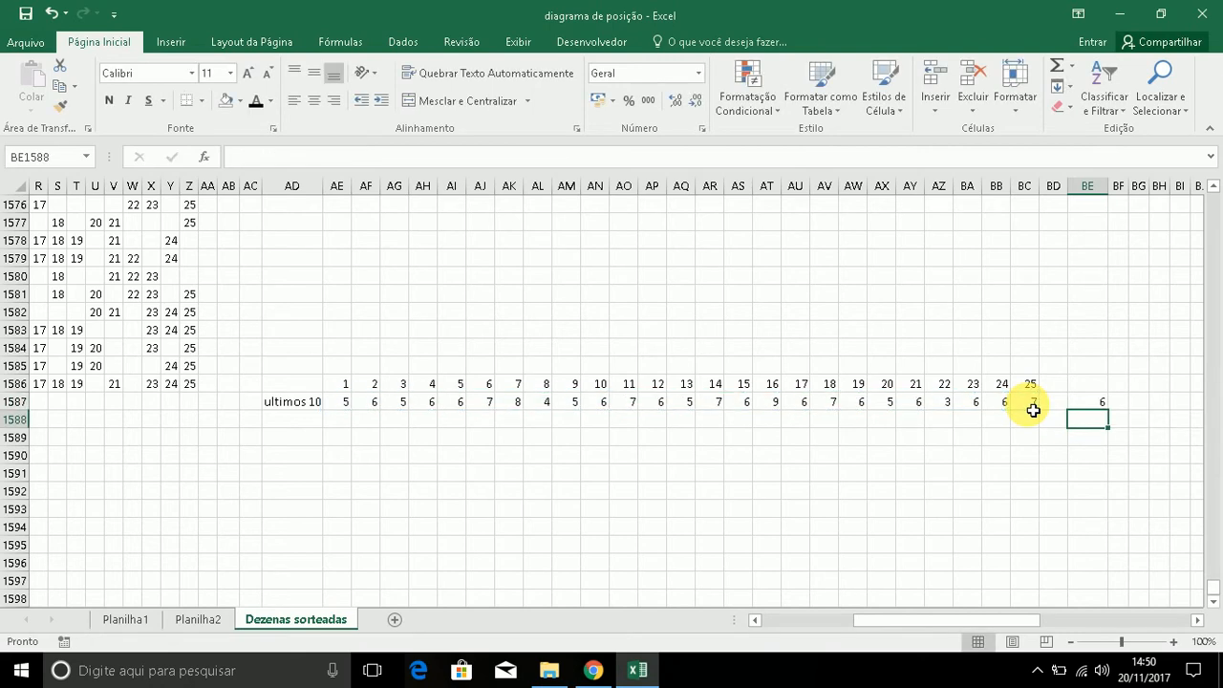
{"action": "left_click", "coordinate": [1096, 403]}
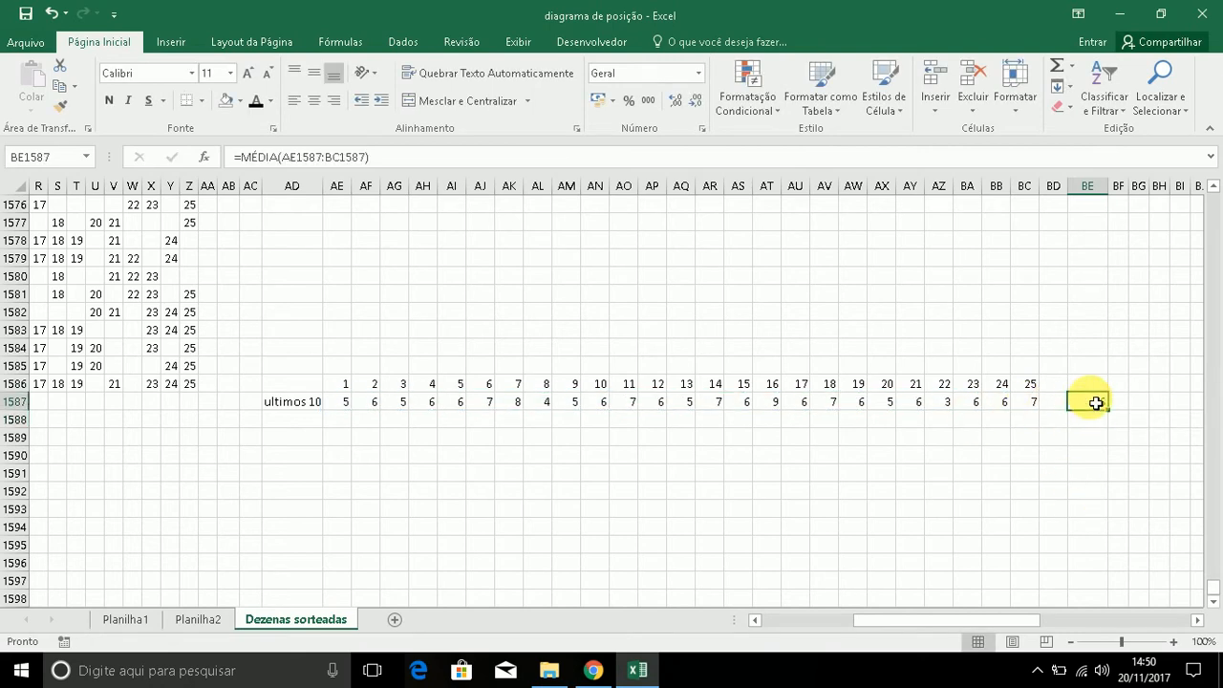
{"action": "left_click", "coordinate": [315, 406]}
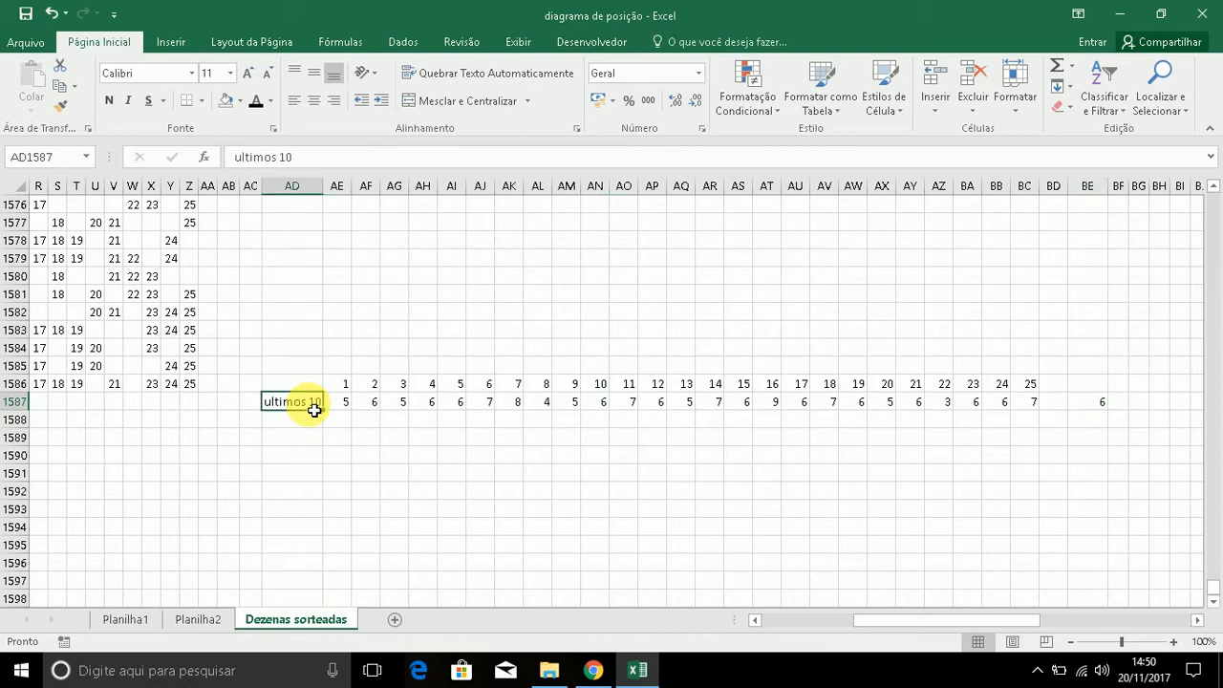
{"action": "left_click", "coordinate": [1095, 405]}
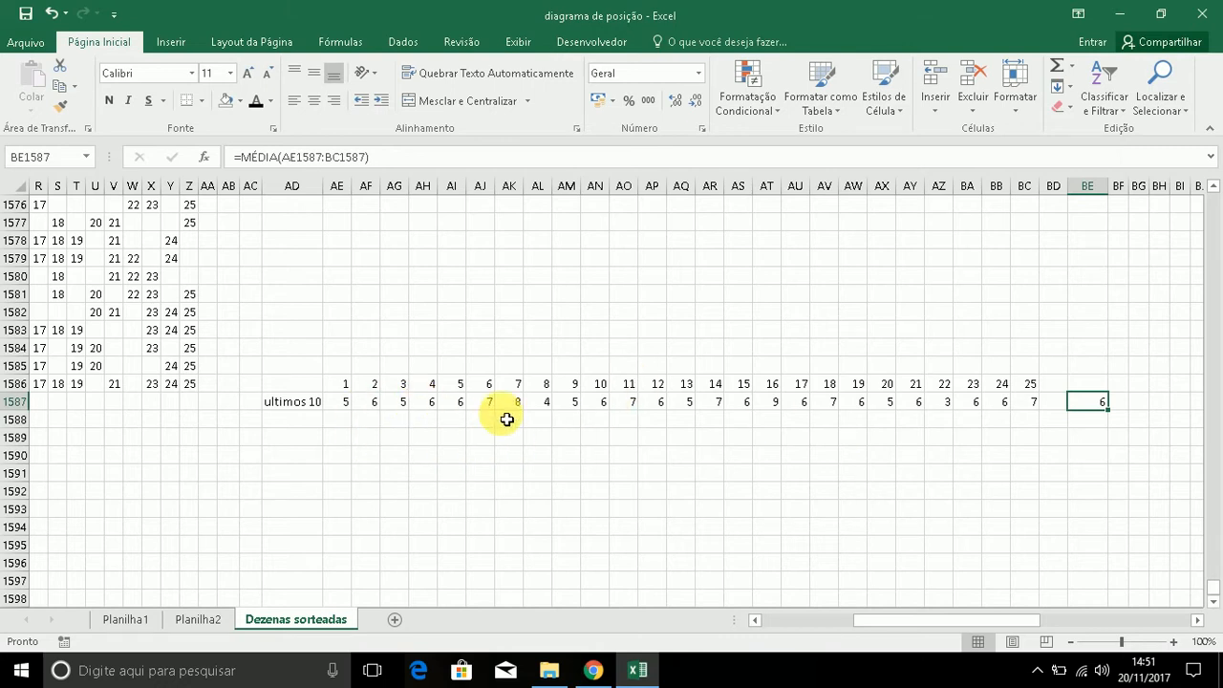
Fill cell AT1587, the ultimos 10 count for number 16, with the standard green color.
{"action": "left_click", "coordinate": [779, 408]}
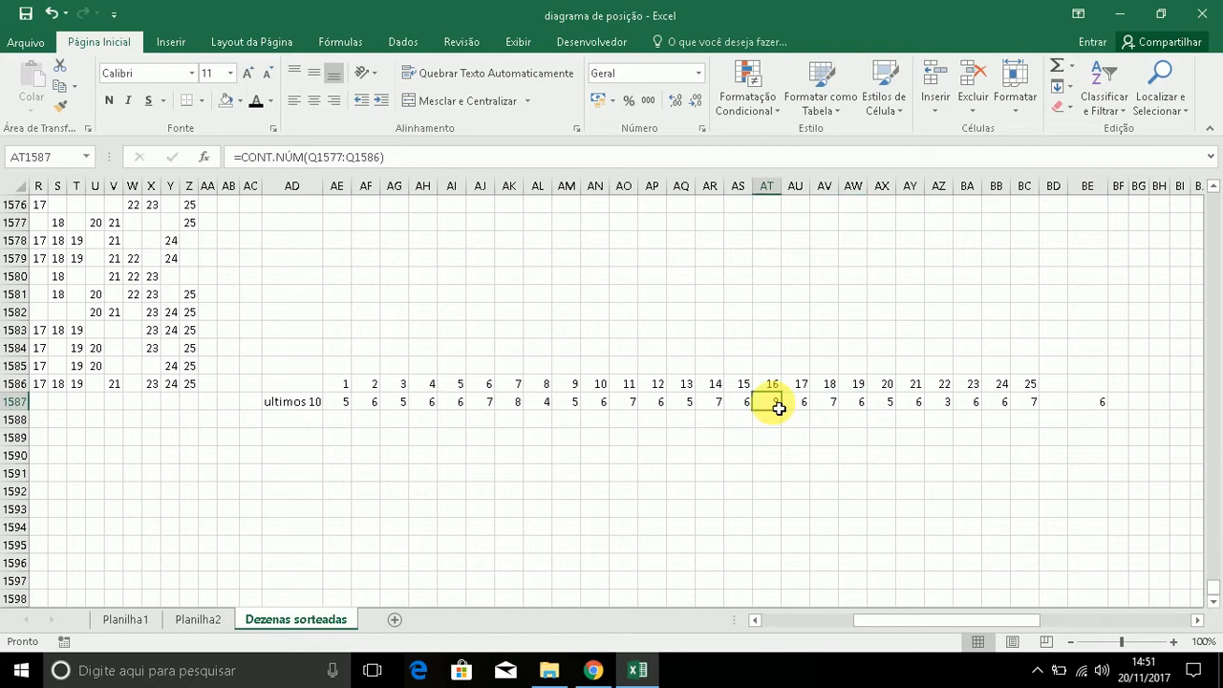
{"action": "left_click", "coordinate": [240, 101]}
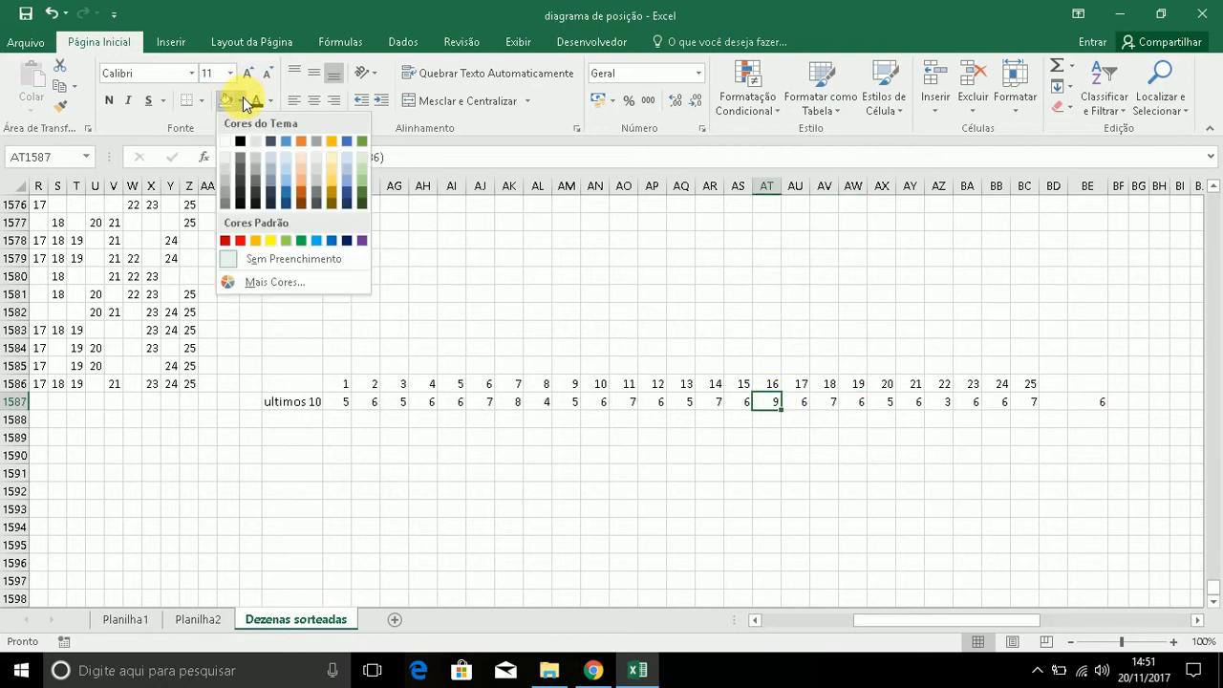
{"action": "left_click", "coordinate": [301, 241]}
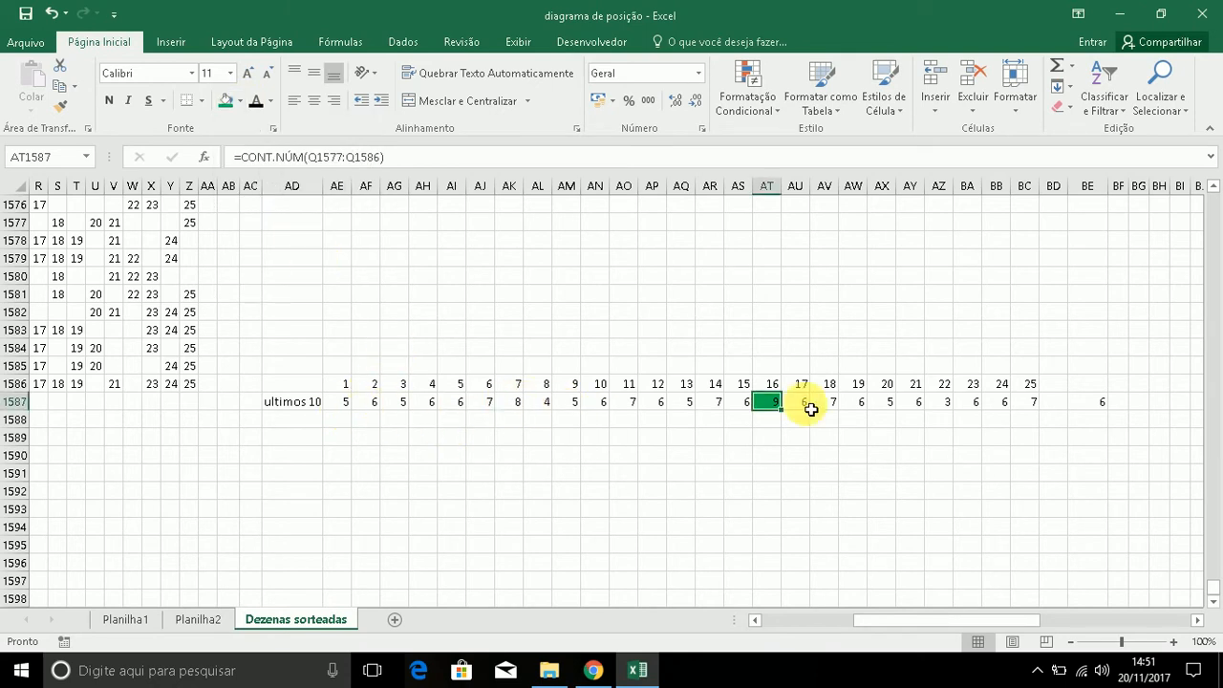
Fill cell AZ1587, the ultimos 10 count for number 22, with the standard red color.
{"action": "left_click", "coordinate": [939, 406]}
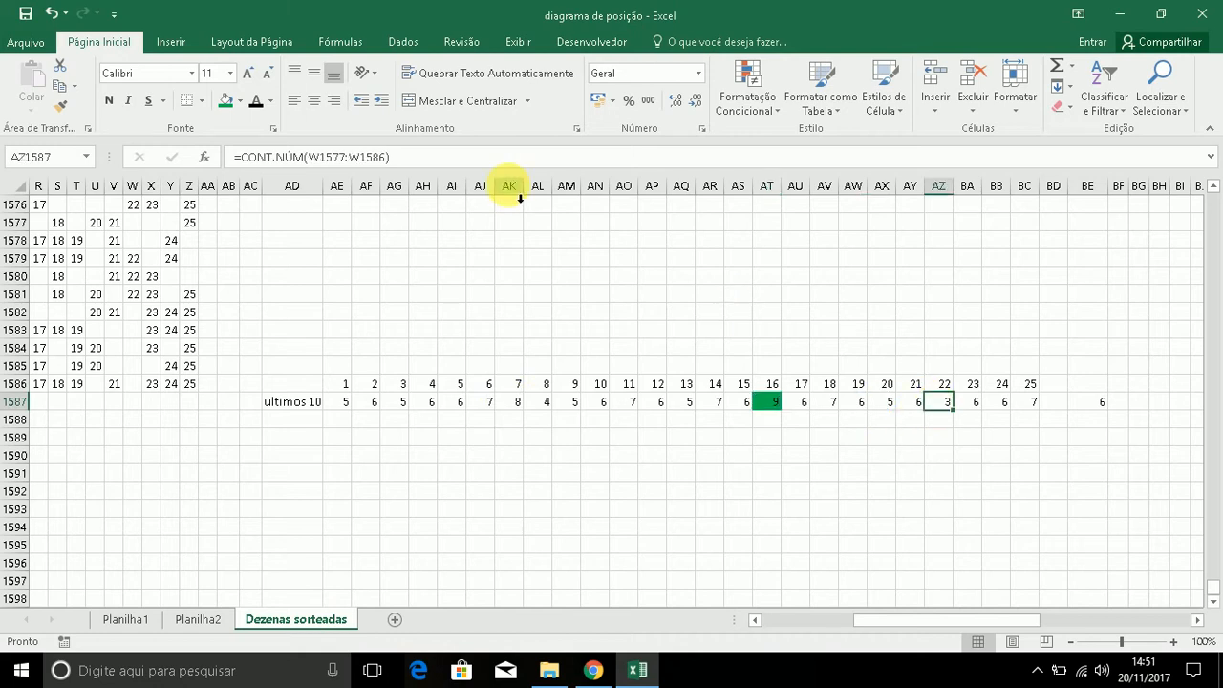
{"action": "left_click", "coordinate": [240, 100]}
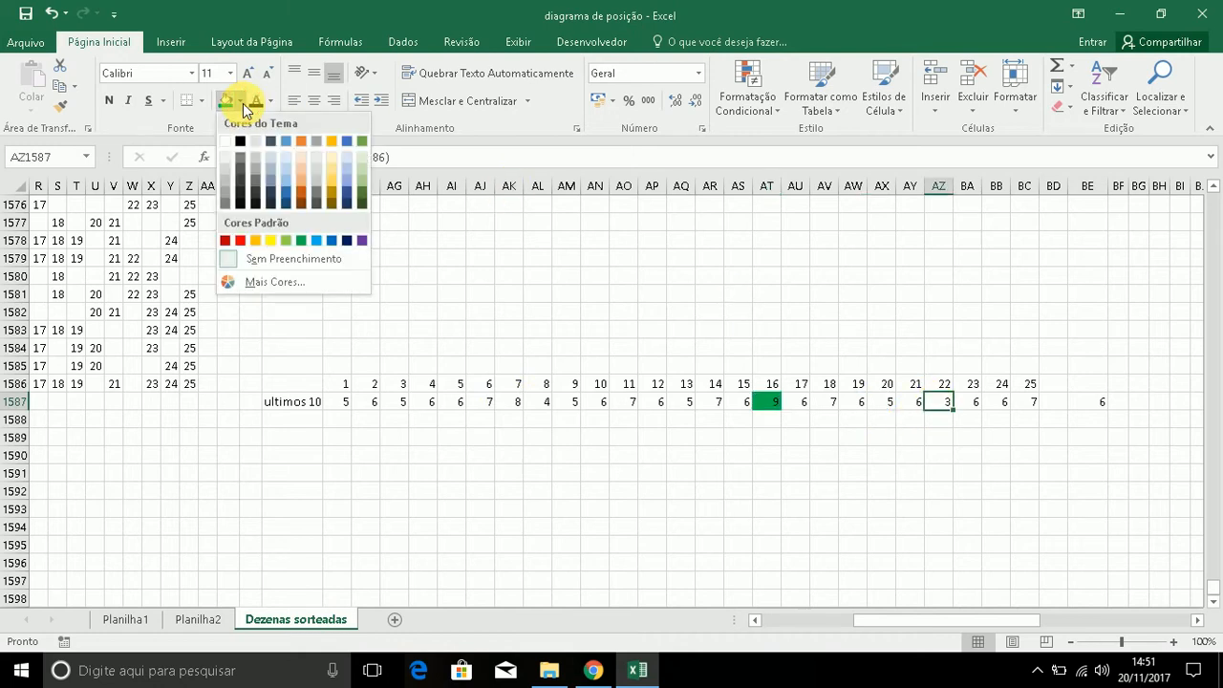
{"action": "left_click", "coordinate": [240, 240]}
{"action": "left_click", "coordinate": [707, 564]}
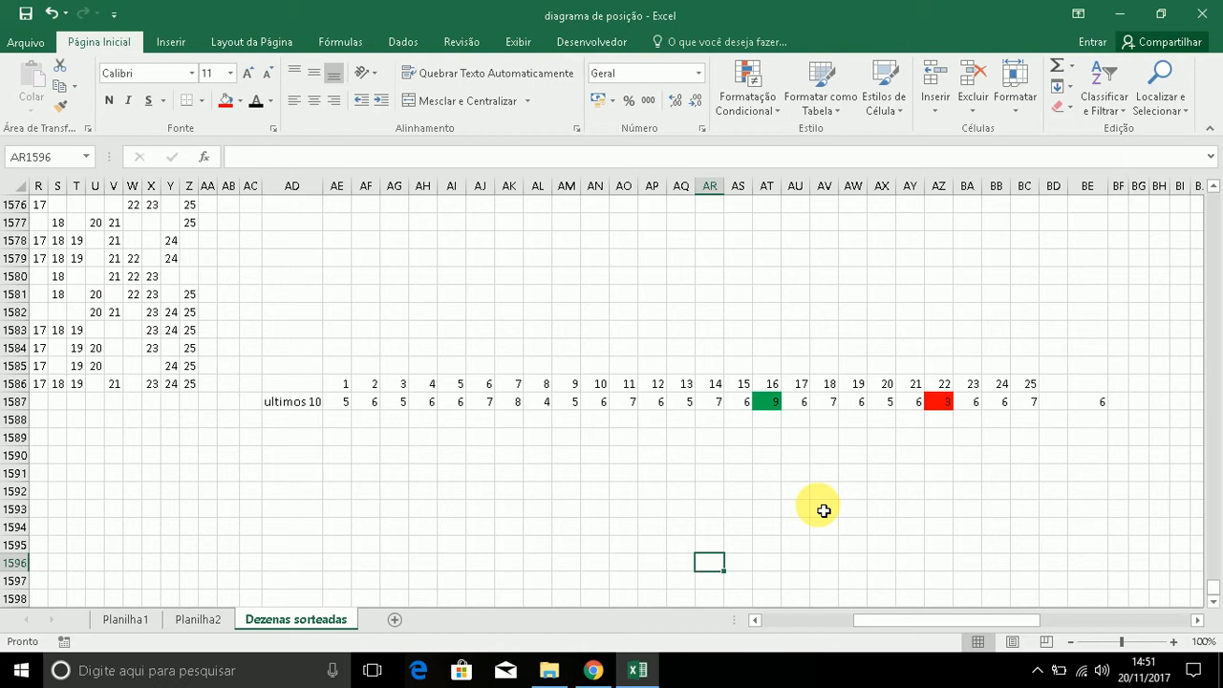
Label cell AD1588 ultimos100 and widen column AD slightly to fit the text.
{"action": "left_click", "coordinate": [314, 423]}
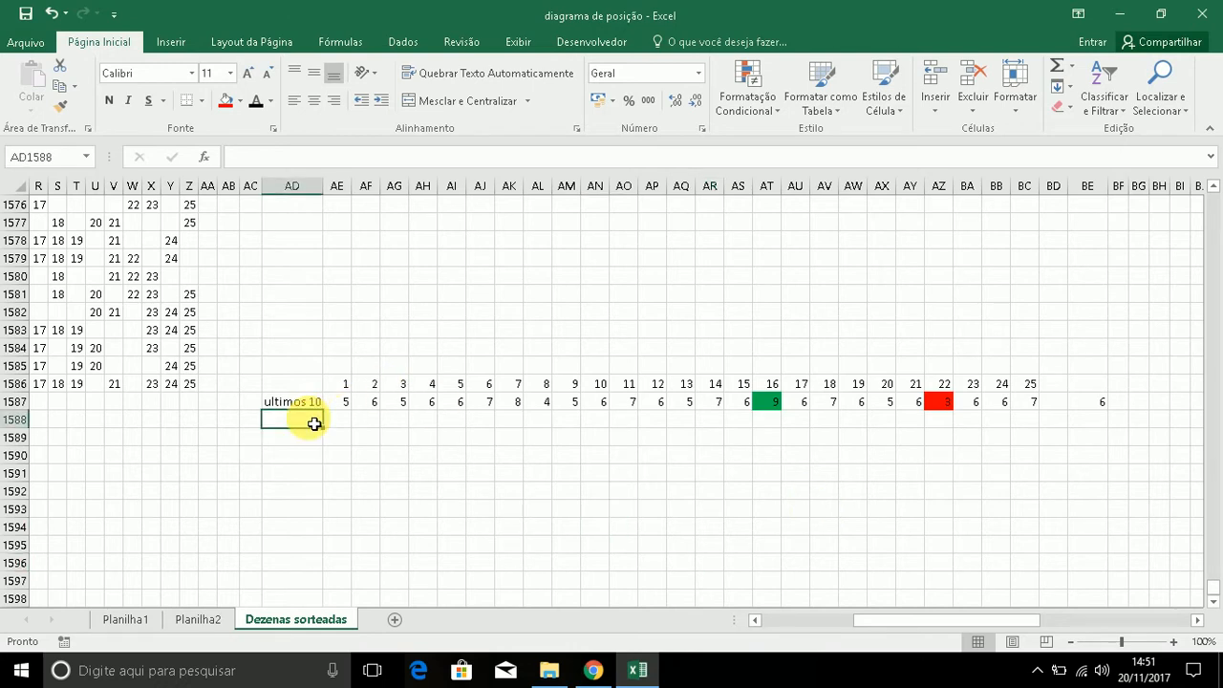
{"action": "type", "text": "u"}
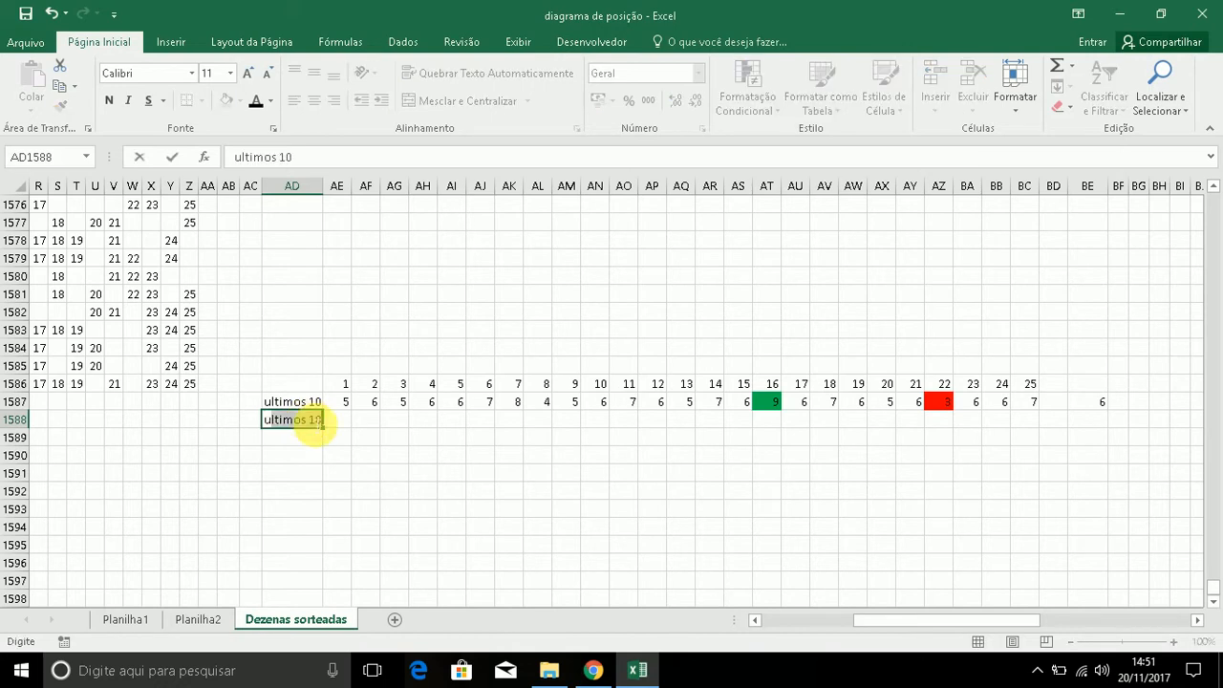
{"action": "type", "text": "ltimos100"}
{"action": "key", "text": "Return"}
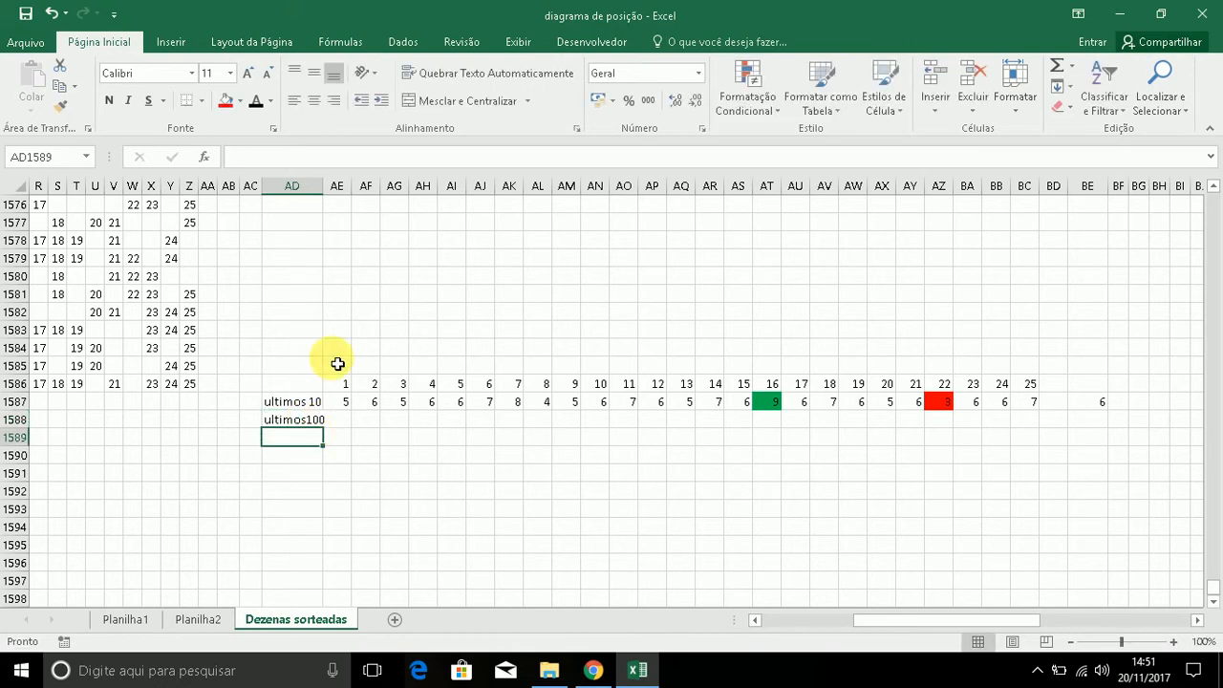
{"action": "left_click_drag", "start_coordinate": [325, 193], "coordinate": [330, 192]}
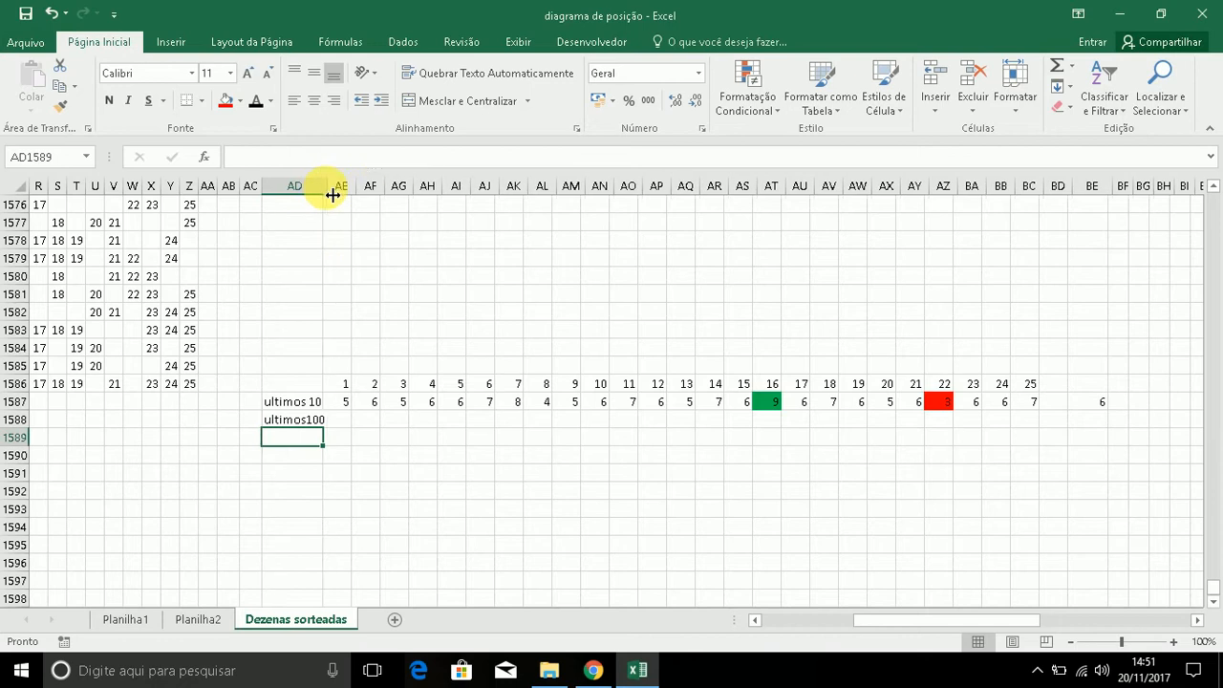
Copy the CONT.NÚM formula from AE1587 down into AE1588.
{"action": "left_click", "coordinate": [350, 405]}
{"action": "mouse_move", "coordinate": [356, 412]}
{"action": "left_mouse_down"}
{"action": "mouse_move", "coordinate": [357, 425]}
{"action": "mouse_move", "coordinate": [346, 423]}
{"action": "left_mouse_up"}
{"action": "left_click", "coordinate": [342, 420]}
Change the range in the AE1588 CONT.NÚM formula to B1487:B1586 to count number 1 over the last 100 draws.
{"action": "double_click", "coordinate": [340, 420]}
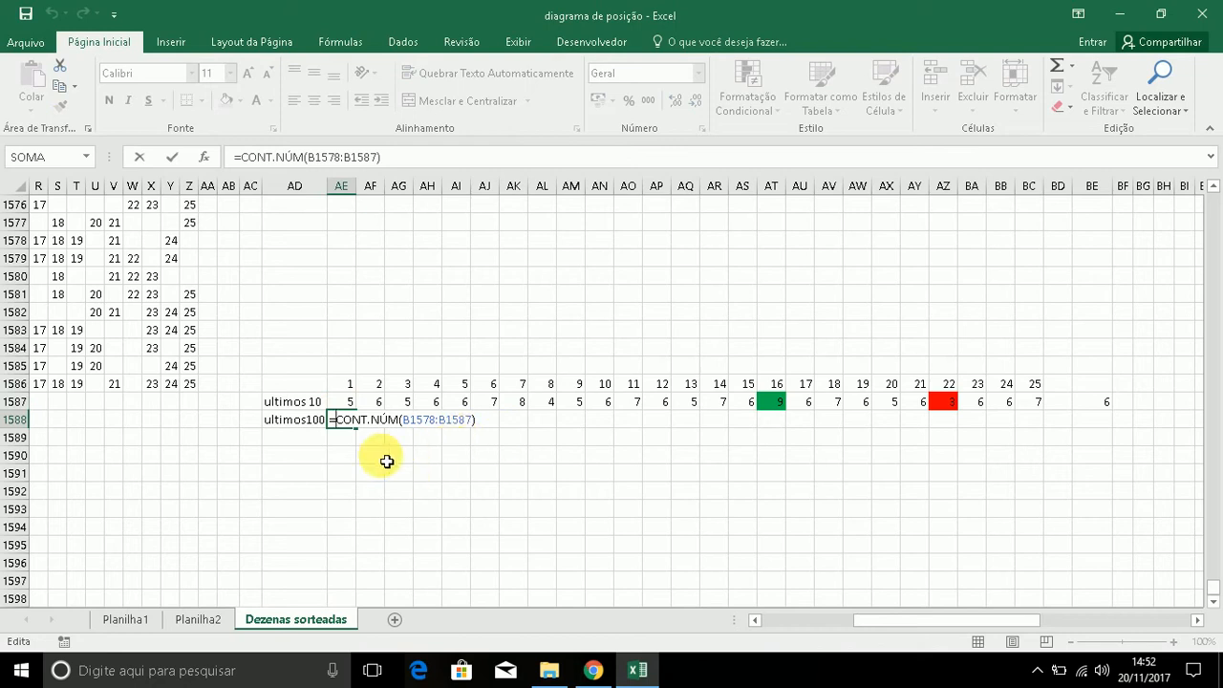
{"action": "left_click", "coordinate": [472, 422]}
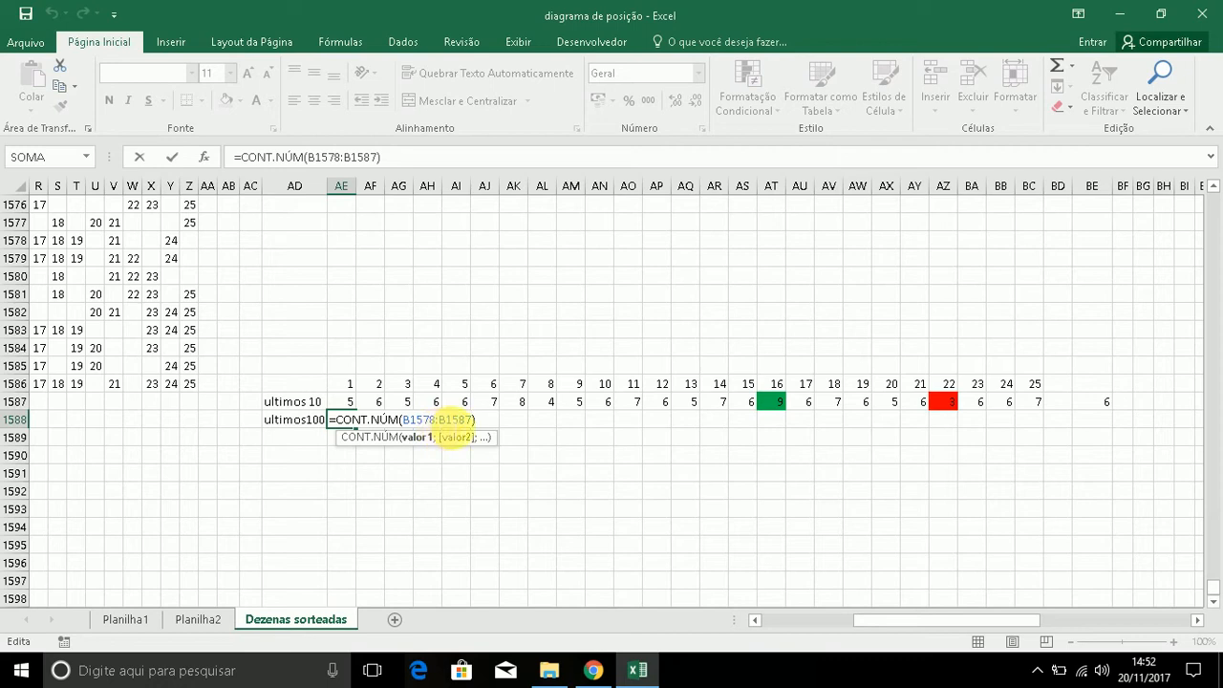
{"action": "key", "text": "BackSpace"}
{"action": "key", "text": "BackSpace"}
{"action": "type", "text": "6)"}
{"action": "left_click", "coordinate": [436, 421]}
{"action": "key", "text": "BackSpace"}
{"action": "key", "text": "BackSpace"}
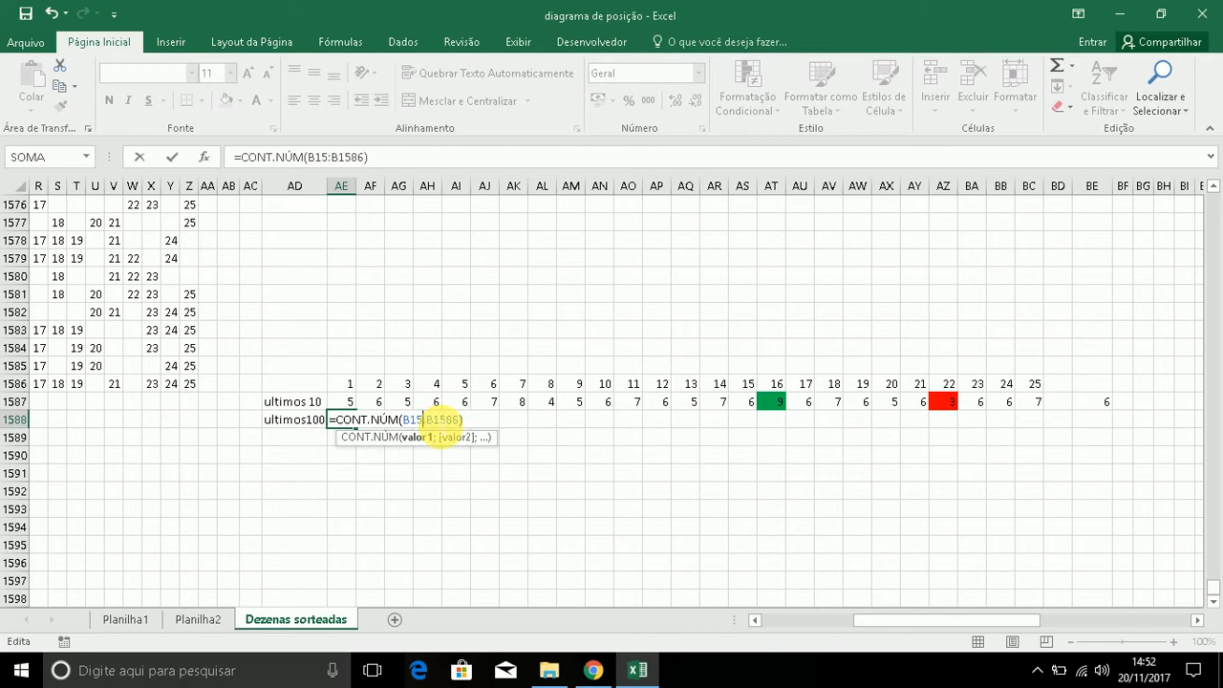
{"action": "key", "text": "BackSpace"}
{"action": "type", "text": "486"}
{"action": "key", "text": "BackSpace"}
{"action": "type", "text": "7"}
{"action": "key", "text": "Return"}
Fill the ultimos100 formula from AE1588 across to BC1588 and copy the MÉDIA formula from BE1587 into BE1588.
{"action": "left_click", "coordinate": [340, 424]}
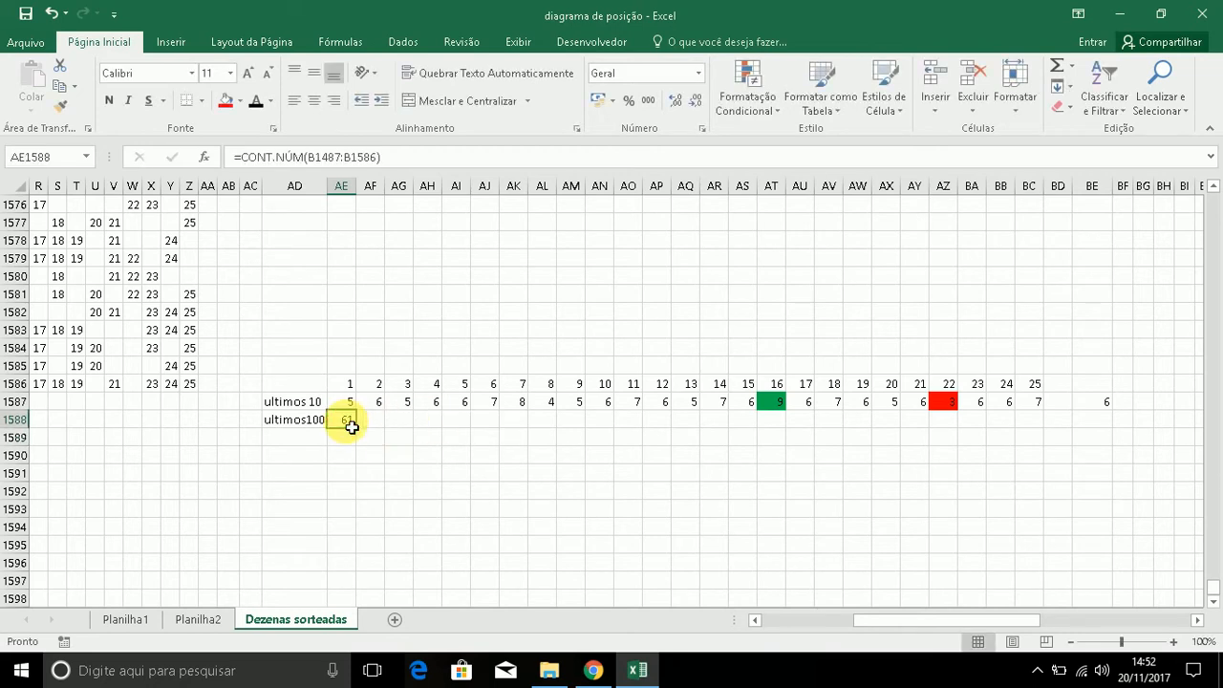
{"action": "left_click_drag", "start_coordinate": [357, 428], "coordinate": [1047, 450]}
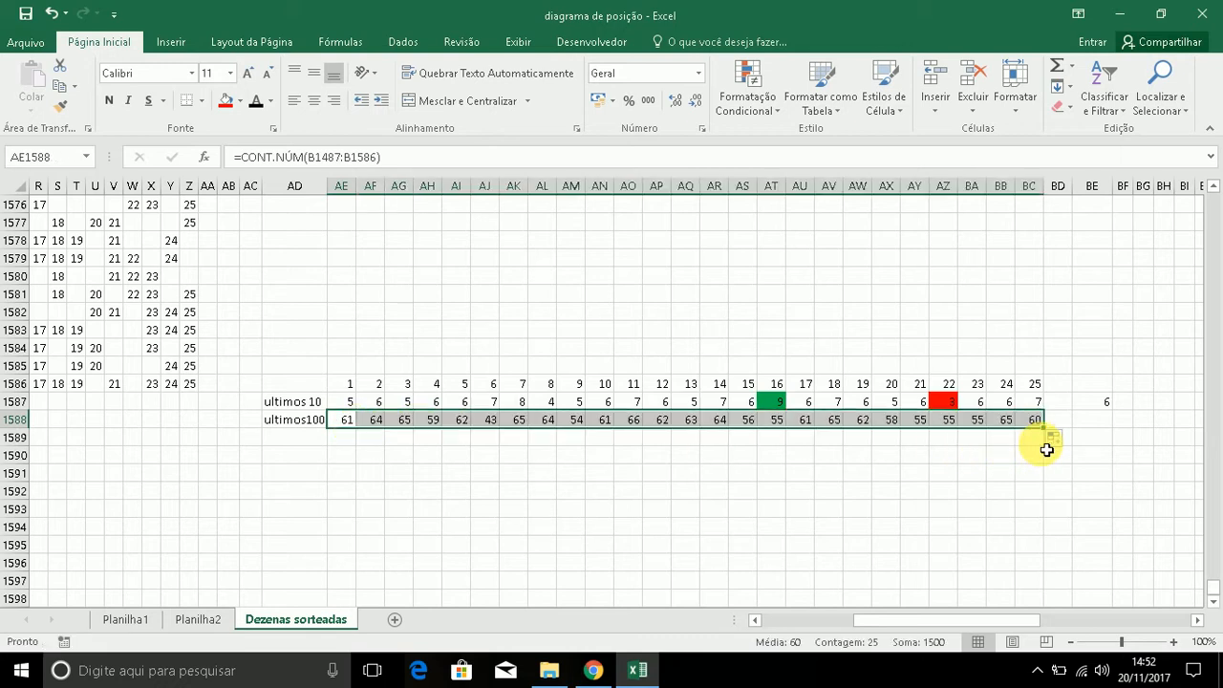
{"action": "left_click", "coordinate": [1111, 420]}
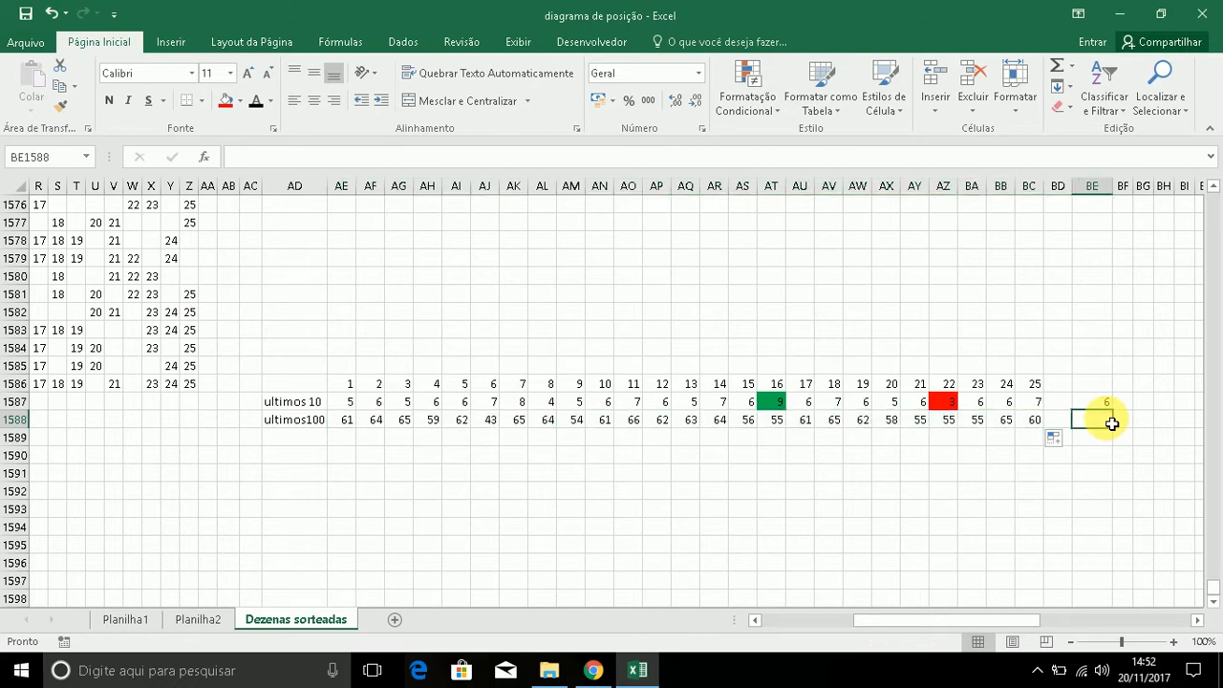
{"action": "left_click", "coordinate": [1109, 403]}
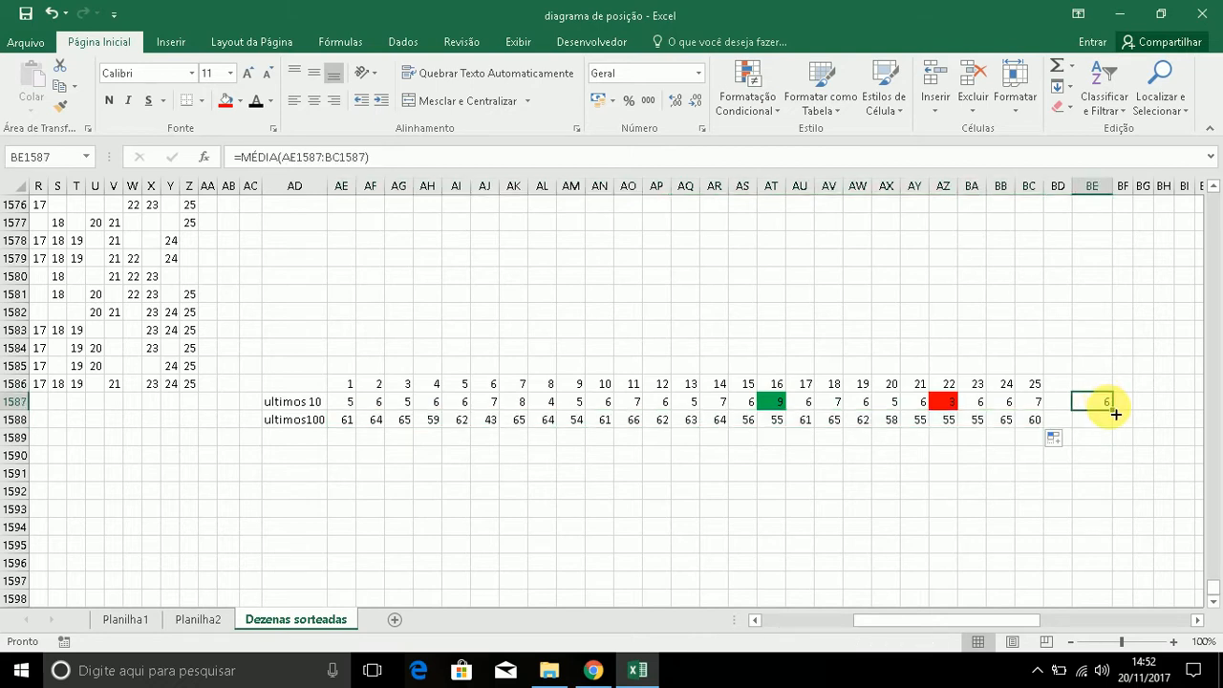
{"action": "left_click_drag", "start_coordinate": [1115, 414], "coordinate": [1108, 436]}
{"action": "left_click", "coordinate": [1106, 423]}
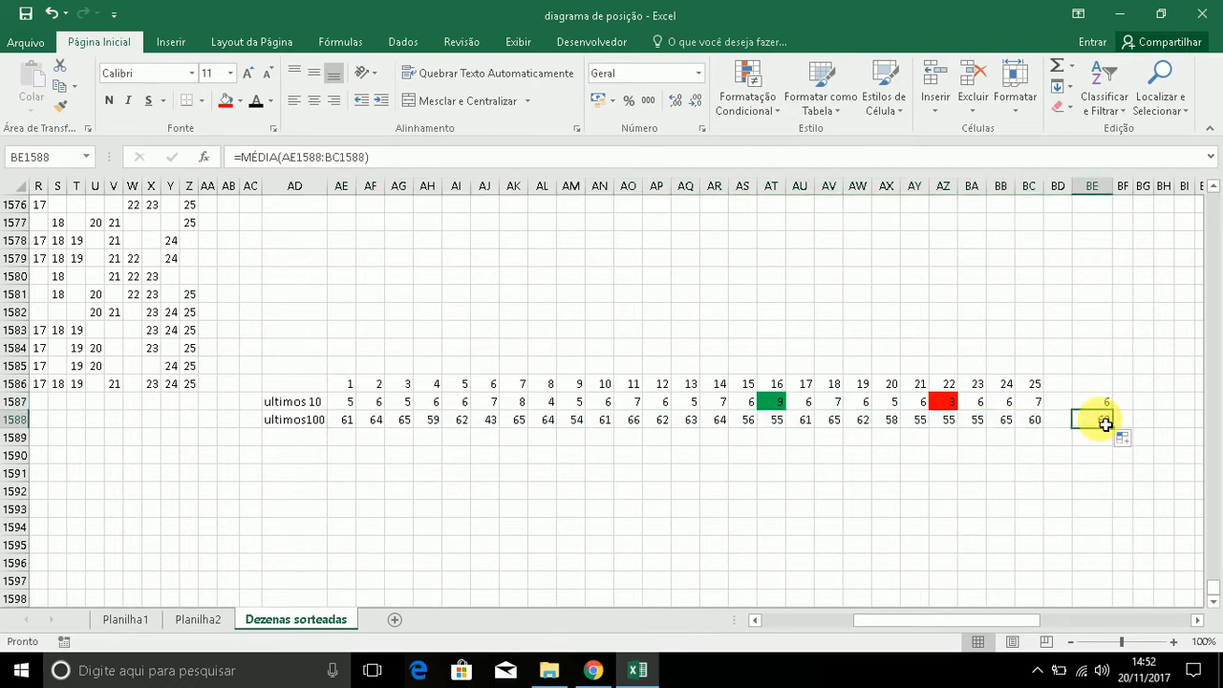
{"action": "left_click", "coordinate": [1034, 512]}
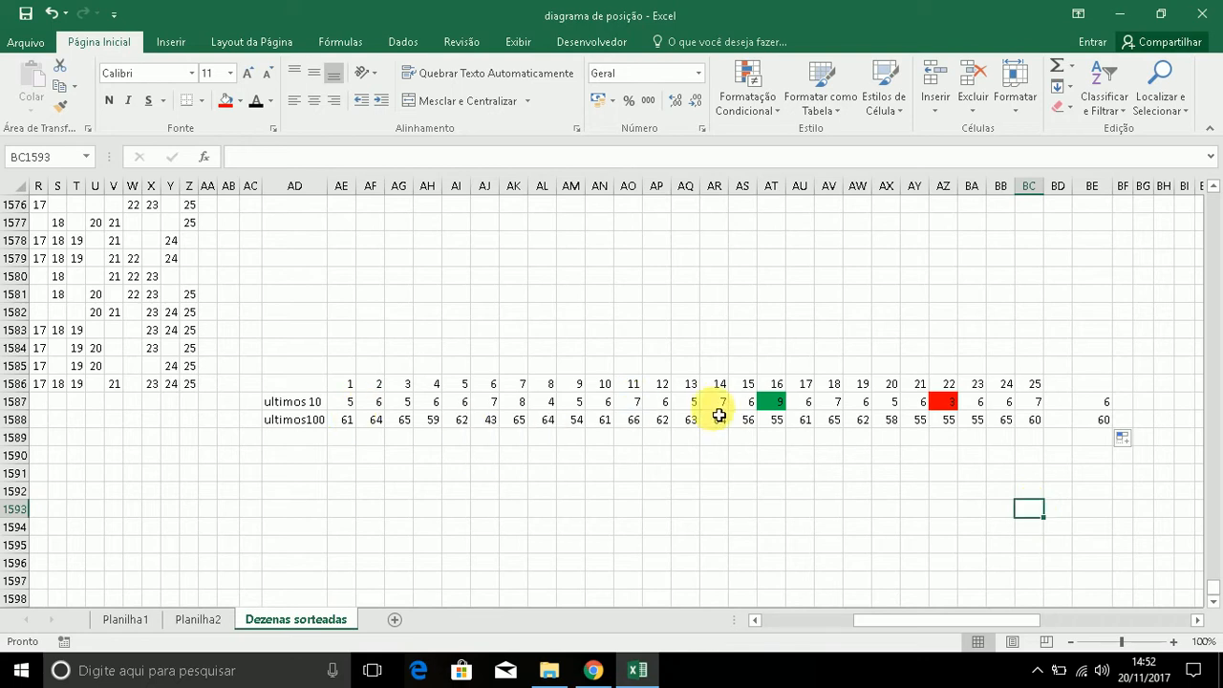
Review the ultimos100 counts in AE1588:BC1588 for all 25 numbers.
{"action": "left_click", "coordinate": [1035, 428]}
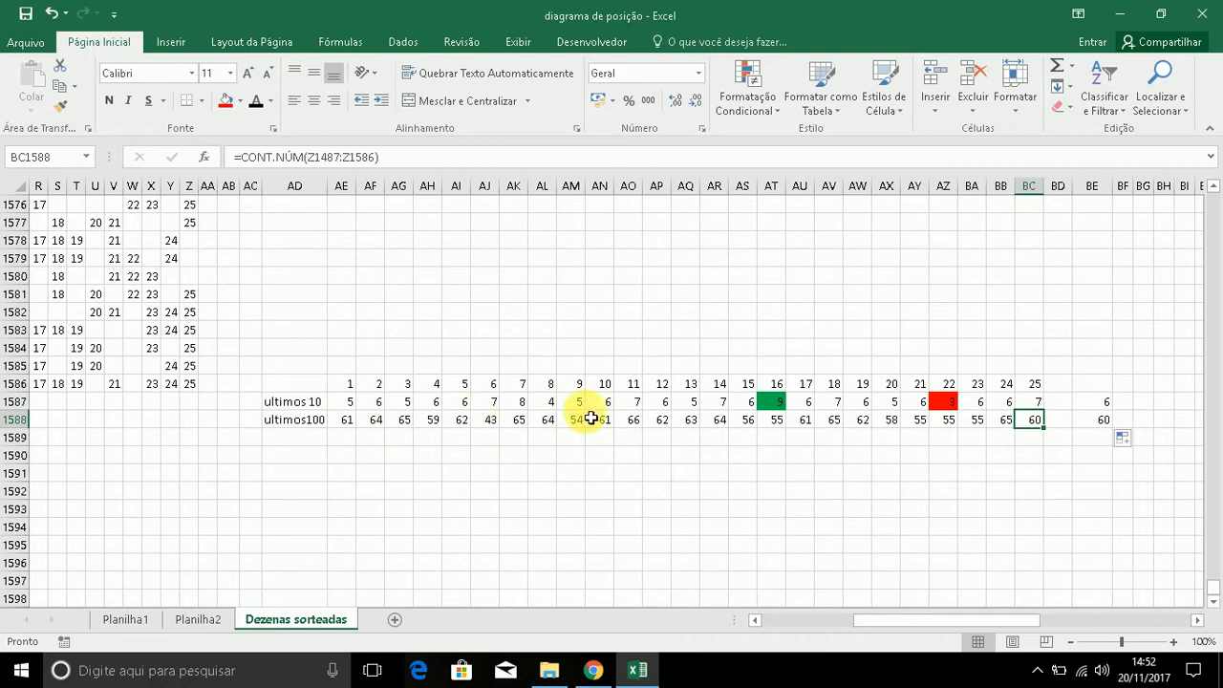
{"action": "left_click_drag", "start_coordinate": [1032, 425], "coordinate": [350, 420]}
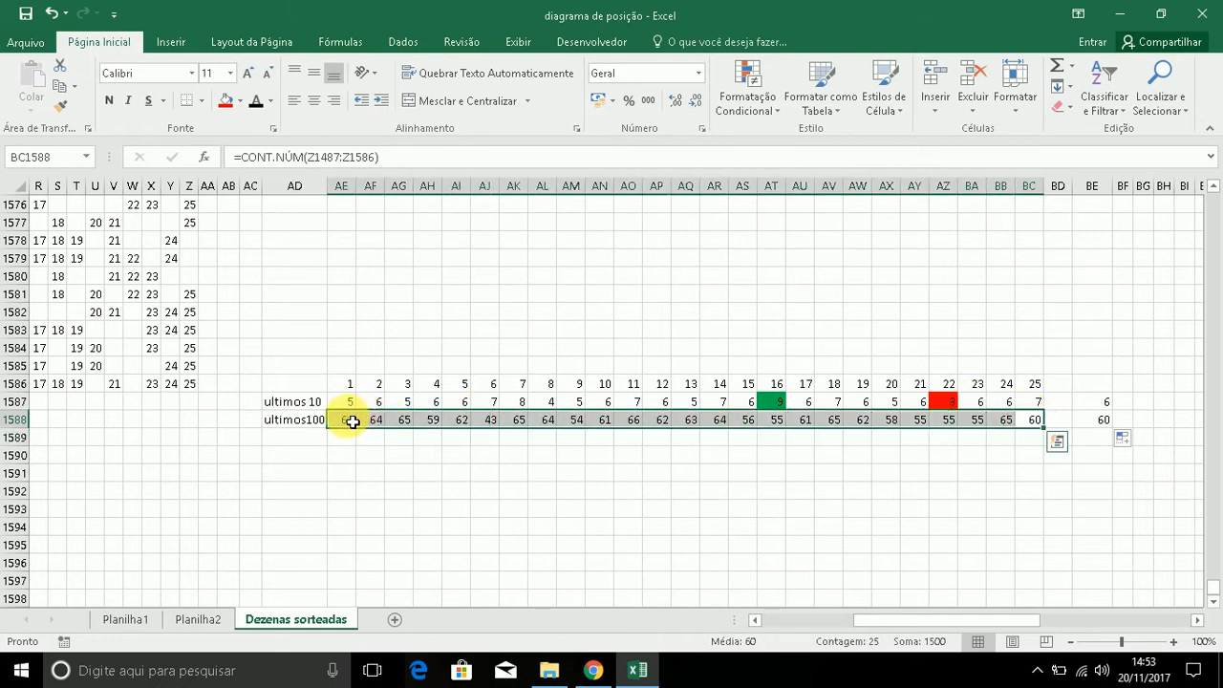
{"action": "left_click", "coordinate": [622, 490]}
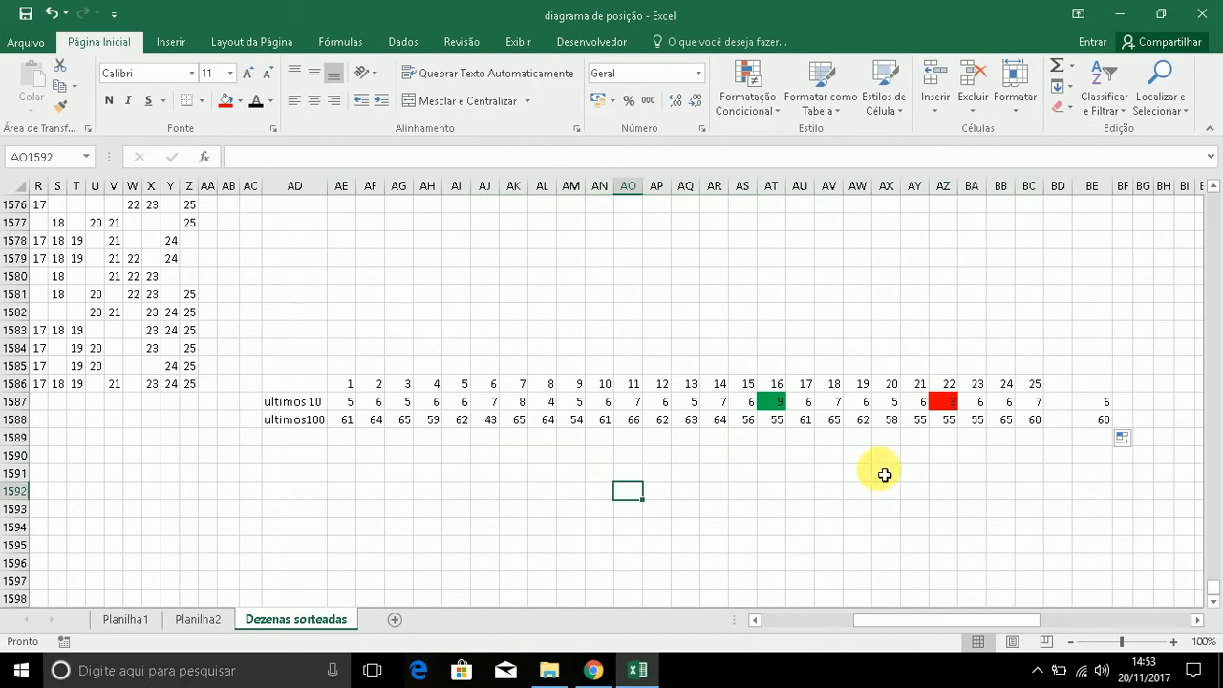
Switch to Chrome, look over the Wikipedia article on Distribuição normal from its beginning, and return to Excel.
{"action": "left_click", "coordinate": [588, 674]}
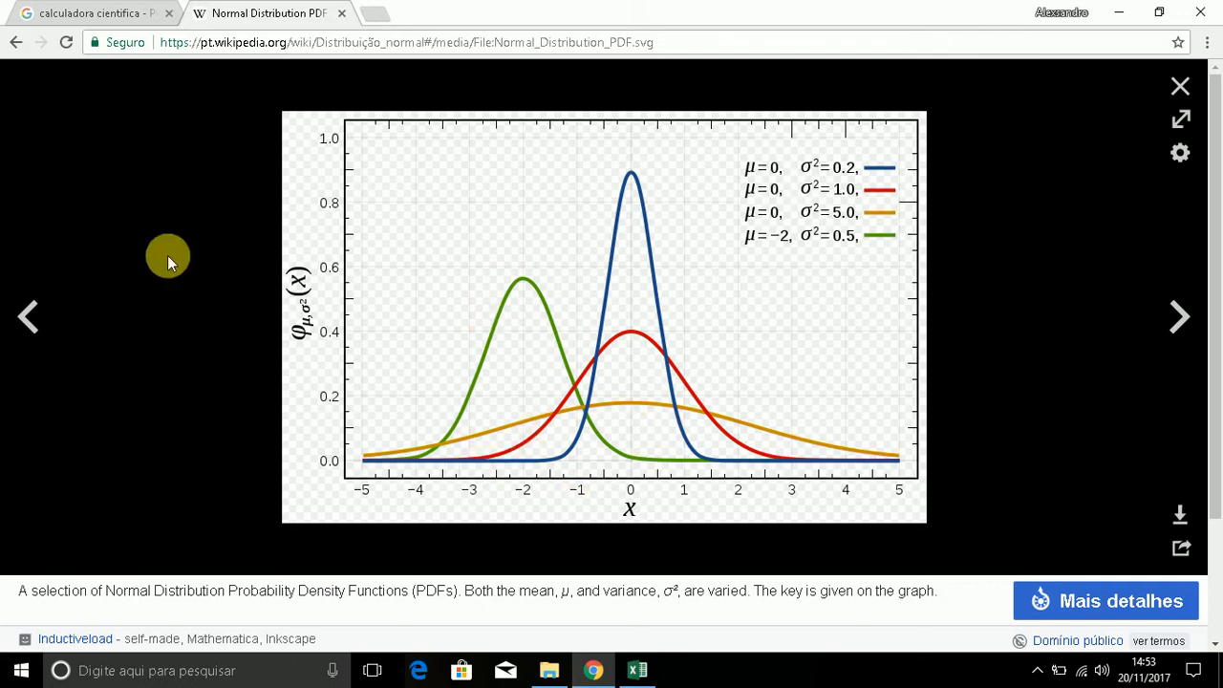
{"action": "left_click", "coordinate": [16, 42]}
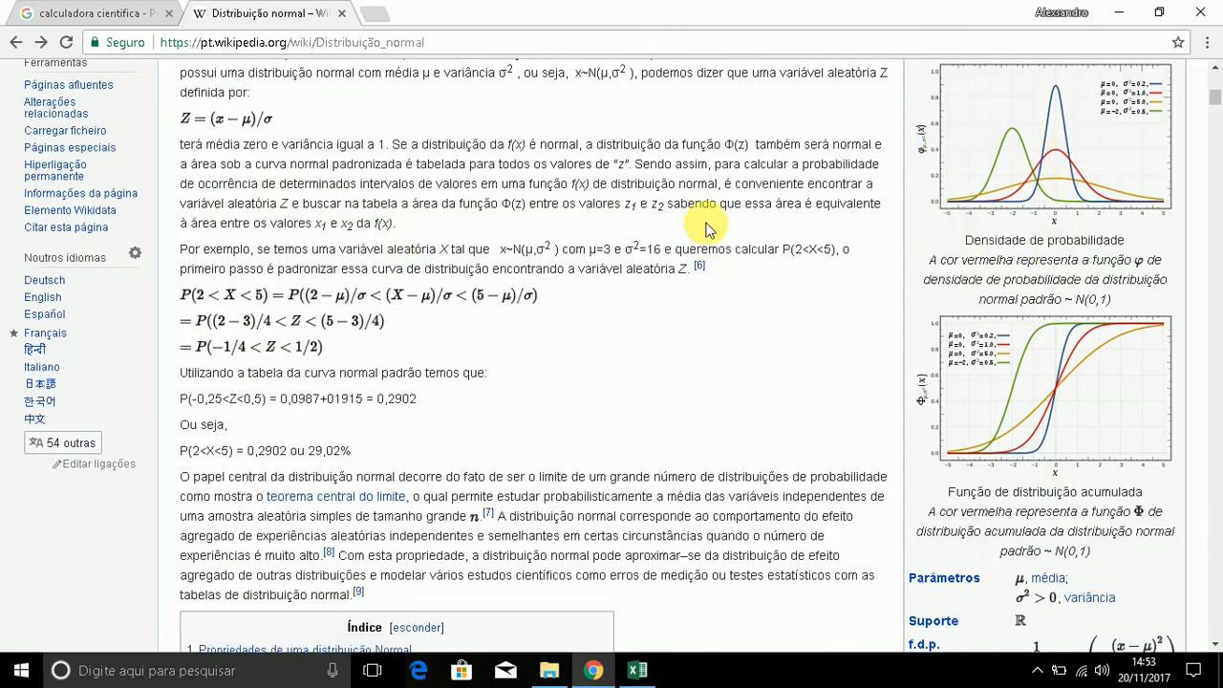
{"action": "left_click_drag", "start_coordinate": [1219, 103], "coordinate": [1206, 73]}
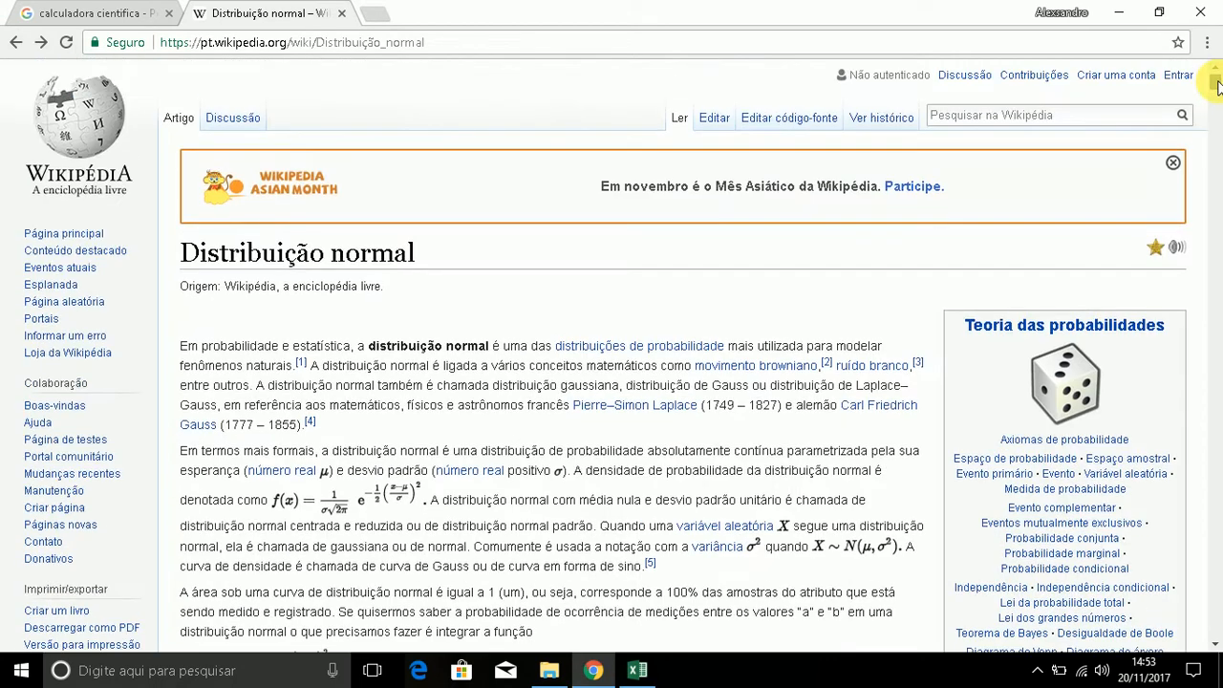
{"action": "left_click", "coordinate": [638, 672]}
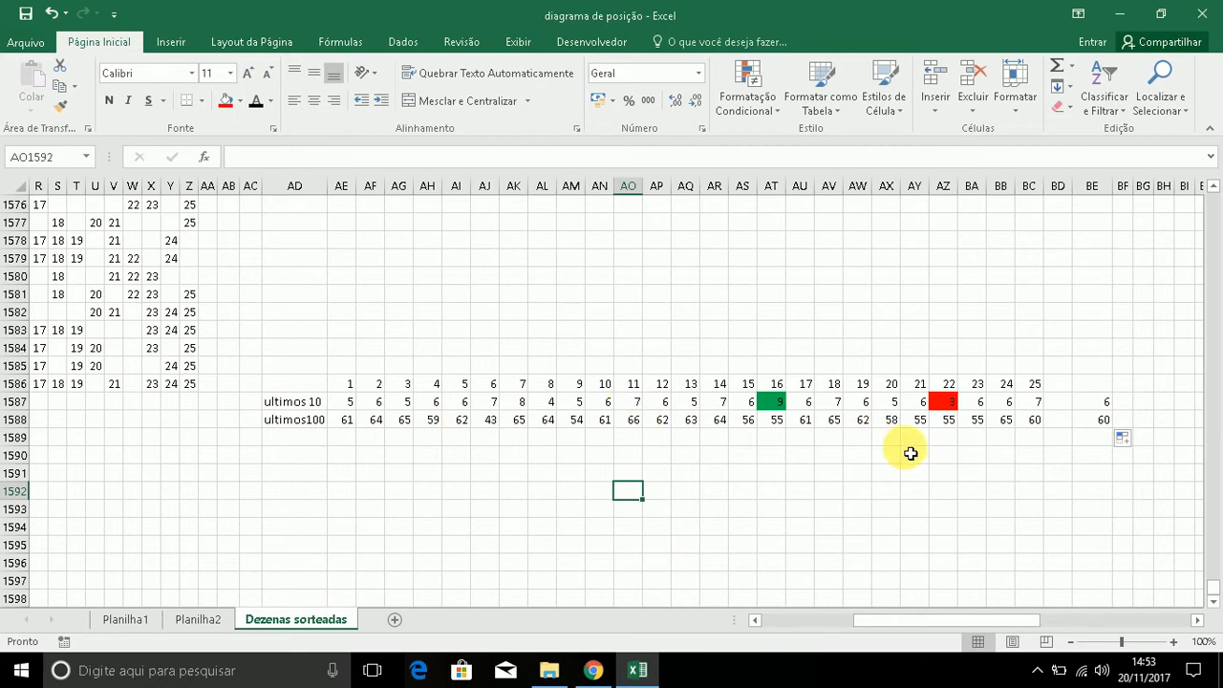
Label cell AD1589 todos for the counts over all draws.
{"action": "left_click", "coordinate": [313, 438]}
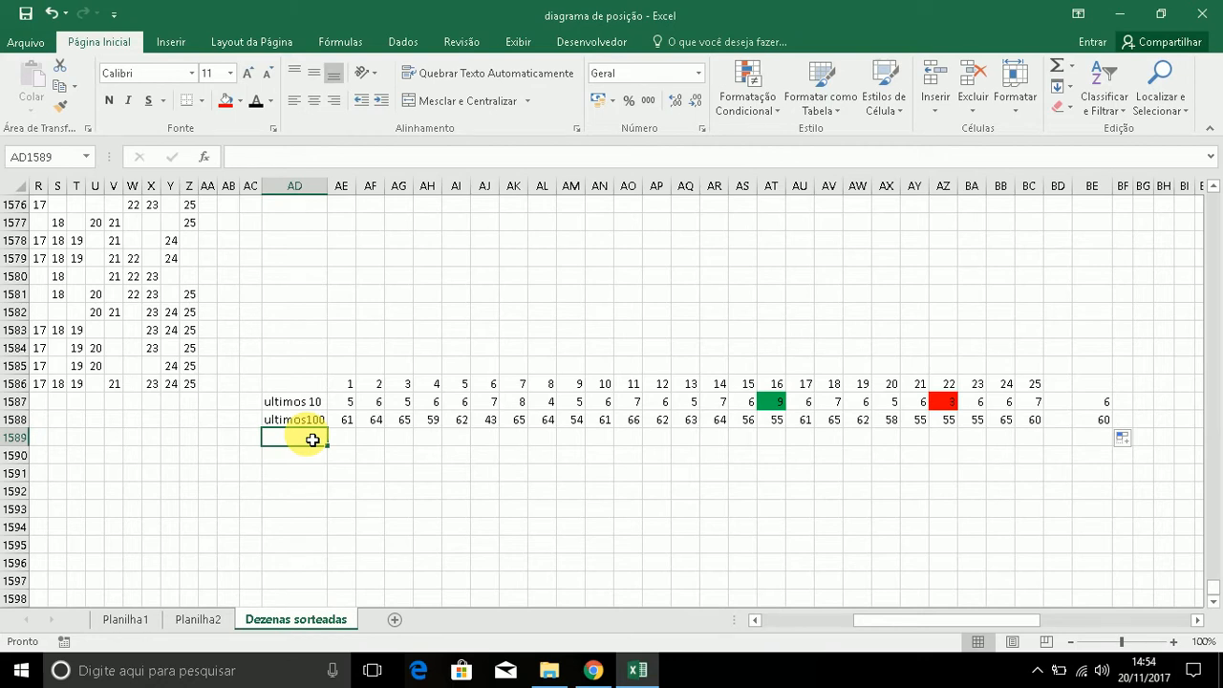
{"action": "type", "text": "todos"}
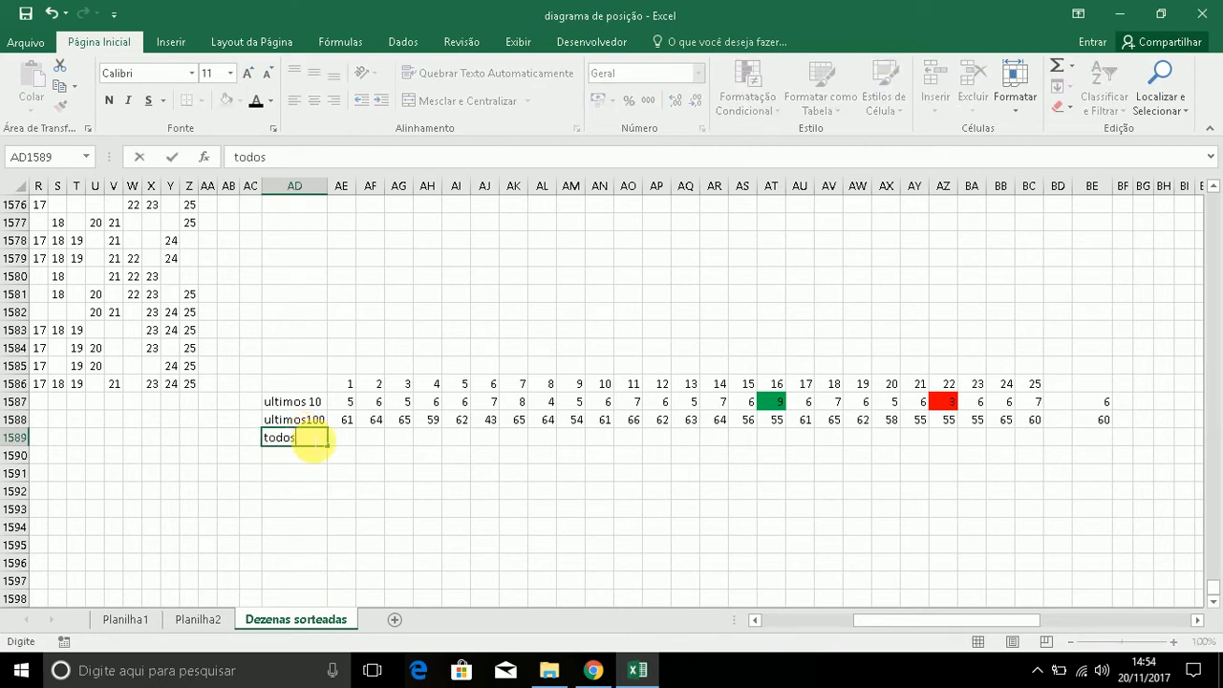
{"action": "left_click", "coordinate": [369, 491]}
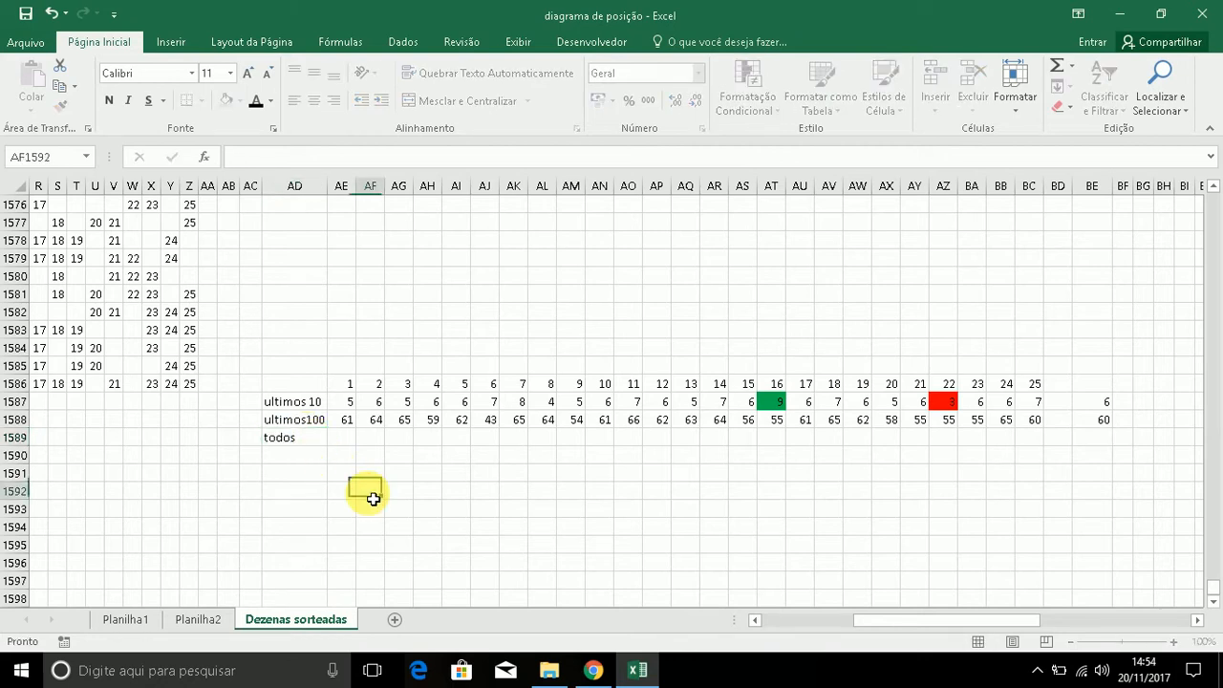
Copy the CONT.NÚM formula from AE1588 down into AE1589 on the todos row.
{"action": "double_click", "coordinate": [348, 419]}
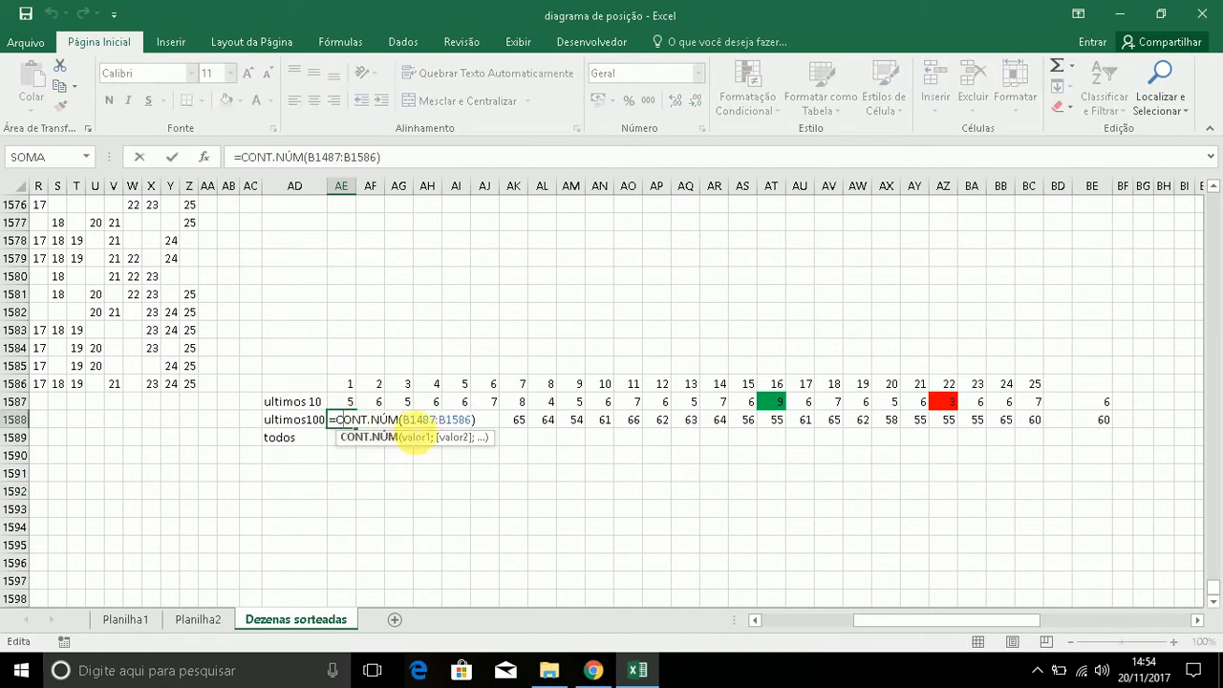
{"action": "key", "text": "Escape"}
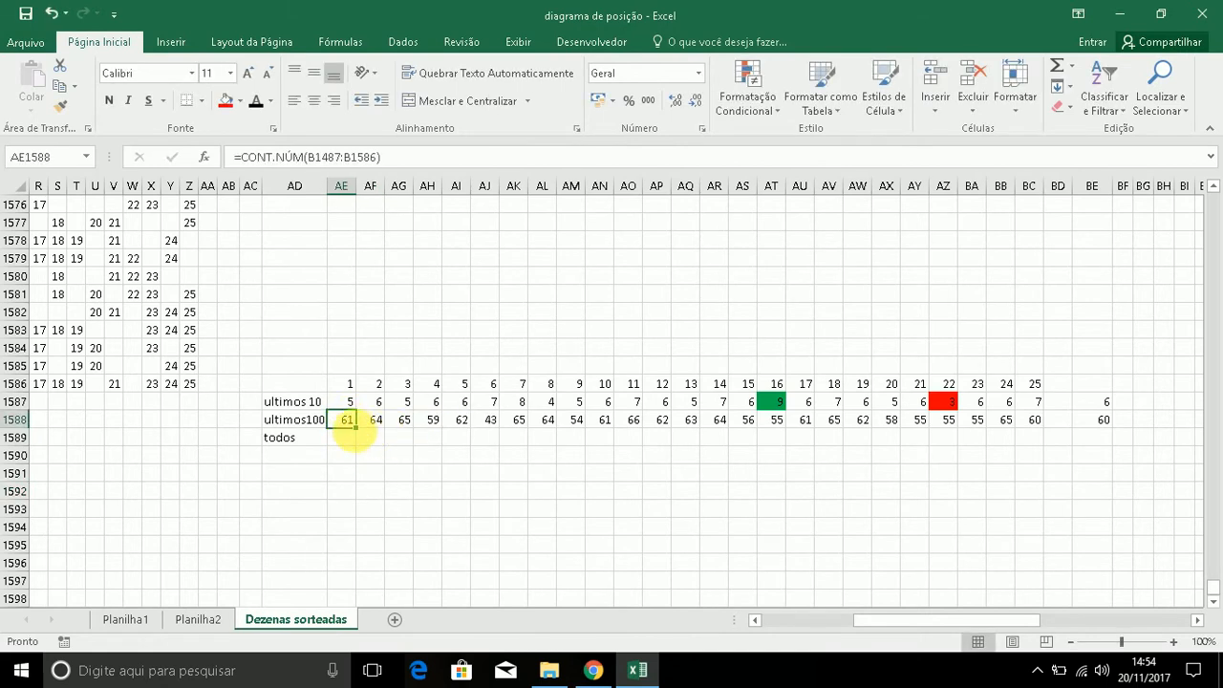
{"action": "left_click_drag", "start_coordinate": [356, 428], "coordinate": [336, 445]}
{"action": "left_click", "coordinate": [349, 443]}
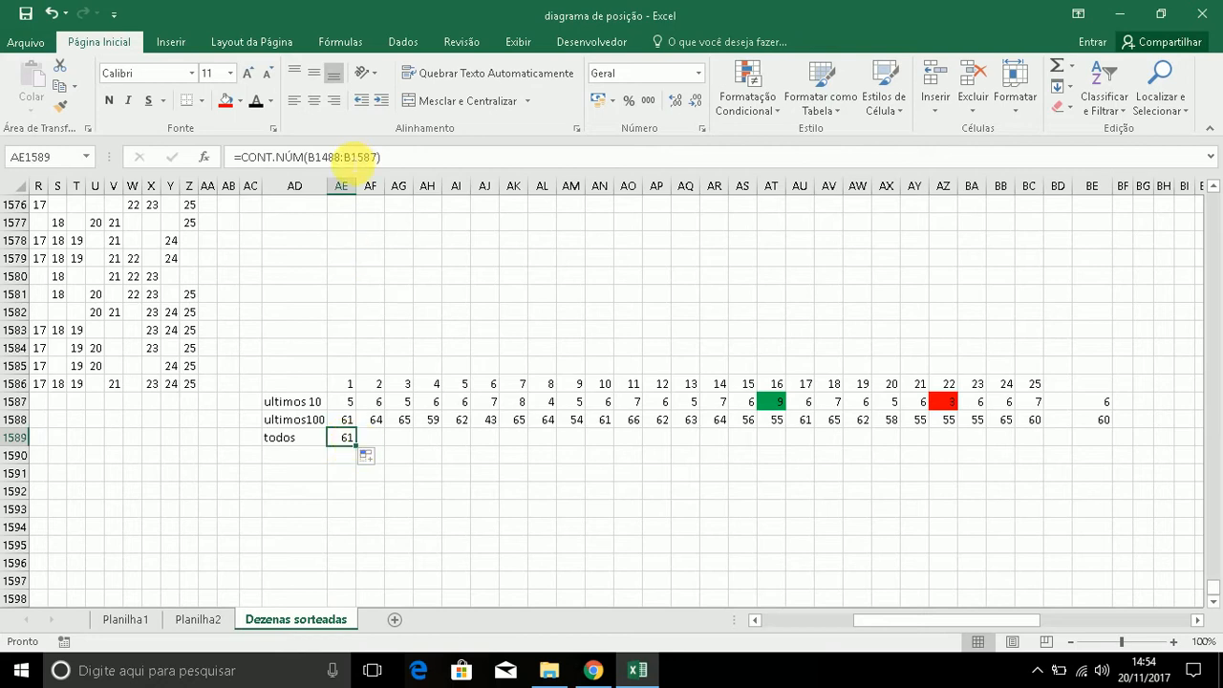
Change the range in the AE1589 CONT.NÚM formula to B2:B1586 so it covers every draw.
{"action": "left_click", "coordinate": [341, 159]}
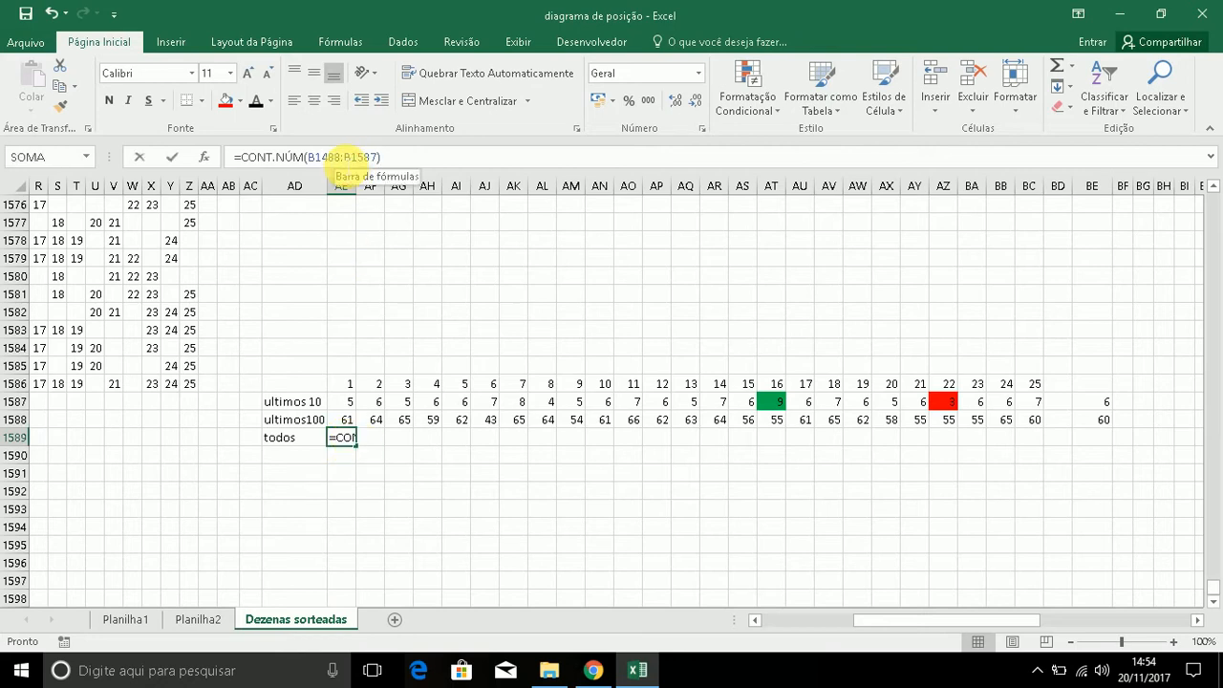
{"action": "key", "text": "BackSpace"}
{"action": "key", "text": "BackSpace"}
{"action": "key", "text": "BackSpace"}
{"action": "key", "text": "BackSpace"}
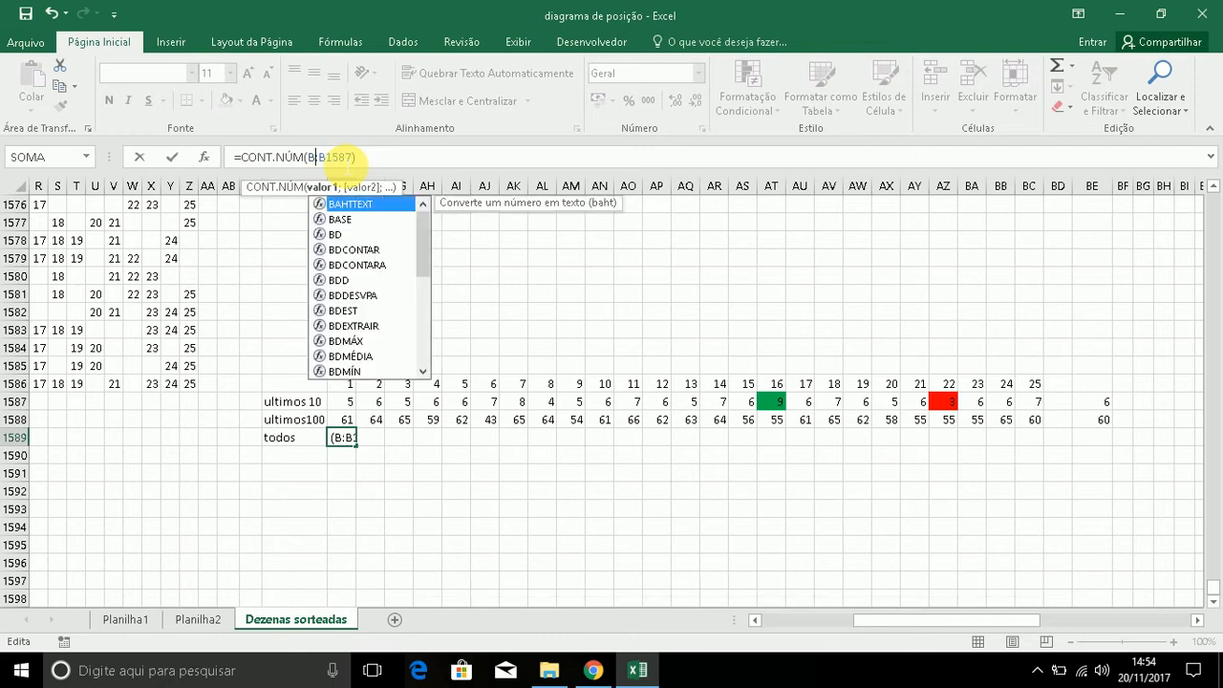
{"action": "type", "text": "2"}
{"action": "left_click", "coordinate": [361, 162]}
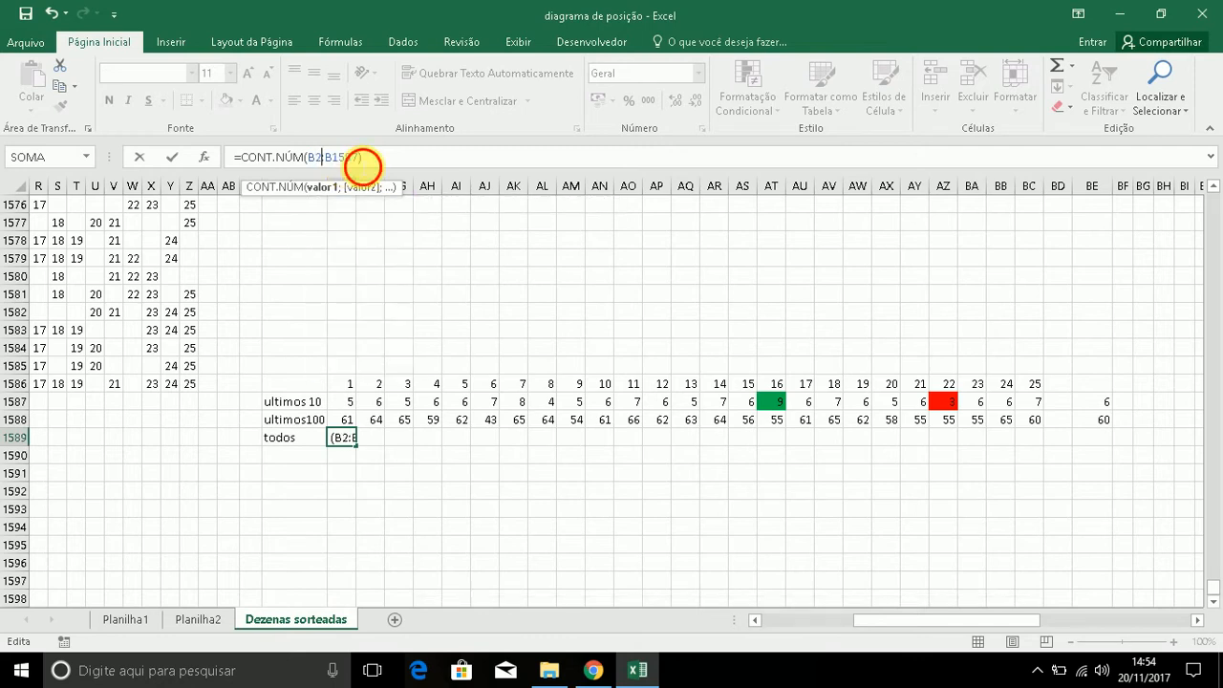
{"action": "key", "text": "BackSpace"}
{"action": "type", "text": "6"}
{"action": "key", "text": "Return"}
Fill the todos formula from AE1589 across to BC1589 and copy the MÉDIA formula from BE1588 into BE1589.
{"action": "left_click", "coordinate": [342, 444]}
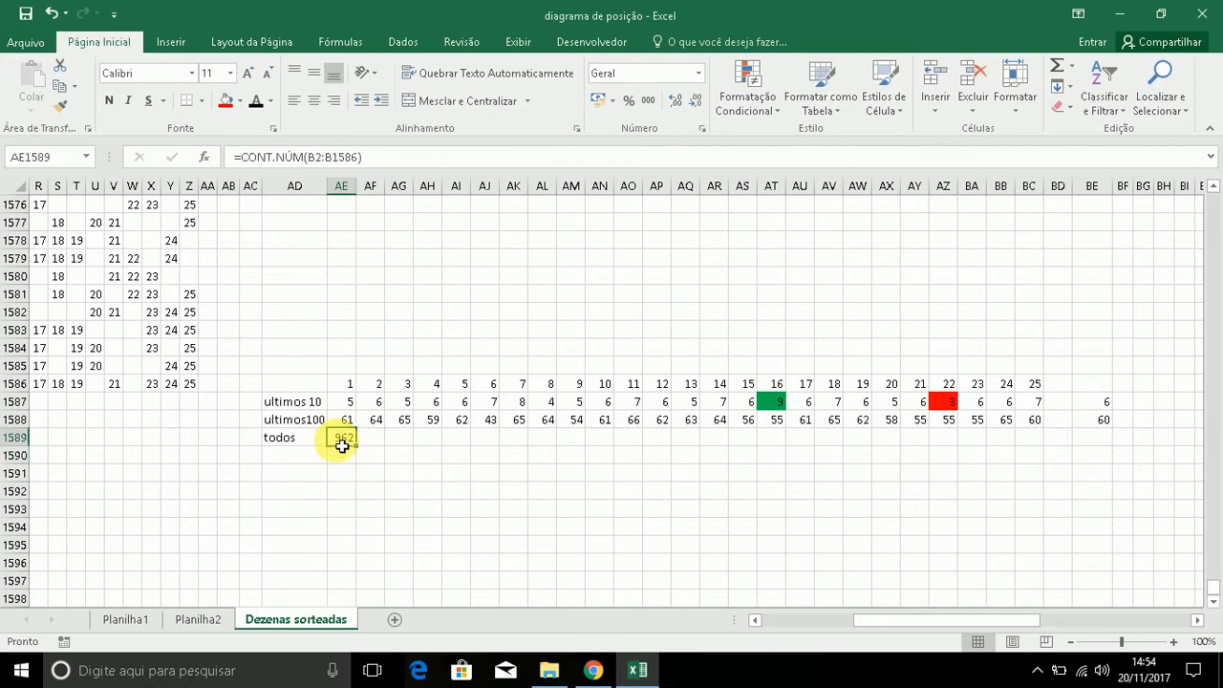
{"action": "left_click_drag", "start_coordinate": [343, 445], "coordinate": [1040, 437]}
{"action": "left_click", "coordinate": [1093, 419]}
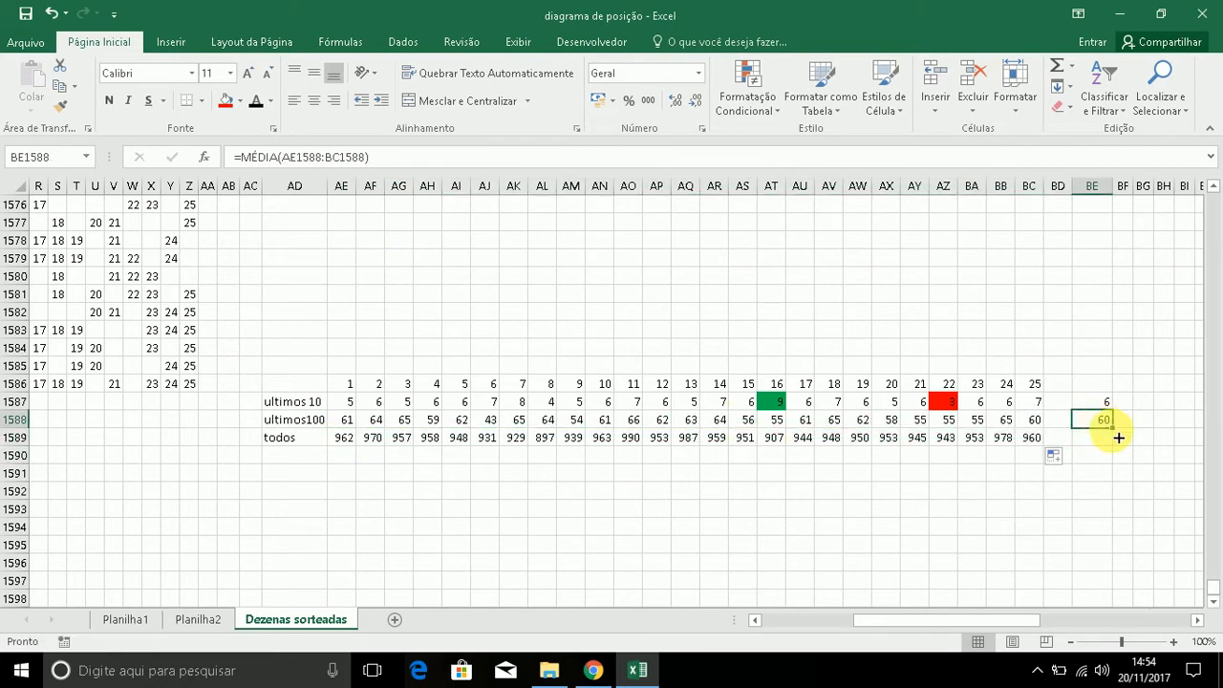
{"action": "left_click_drag", "start_coordinate": [1113, 429], "coordinate": [1113, 443]}
{"action": "left_click", "coordinate": [1105, 442]}
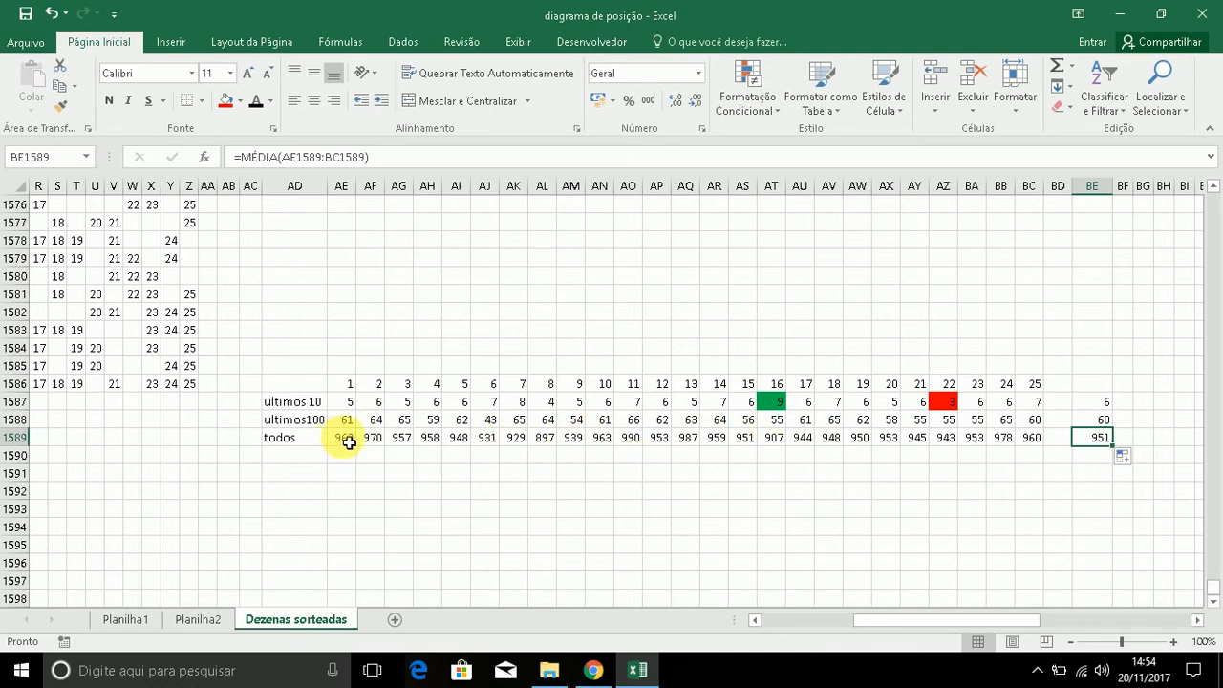
Fill cells AO1589 and AL1589 on the todos row with red.
{"action": "left_click_drag", "start_coordinate": [349, 442], "coordinate": [656, 440]}
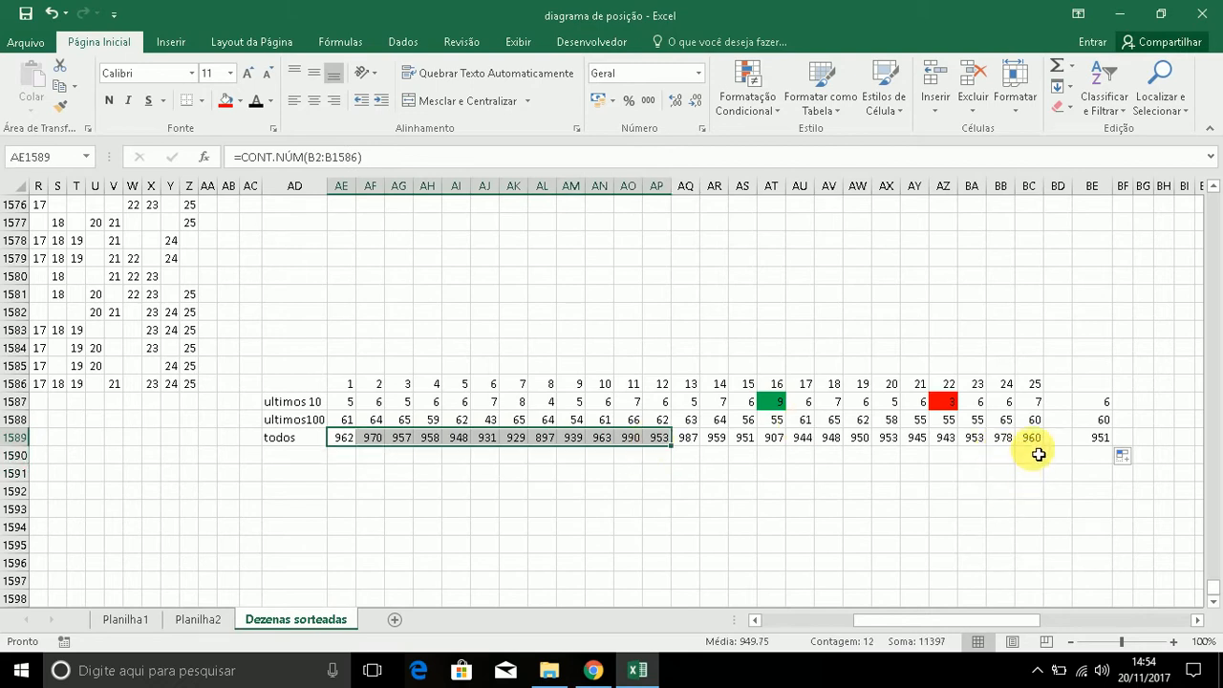
{"action": "left_click", "coordinate": [631, 439]}
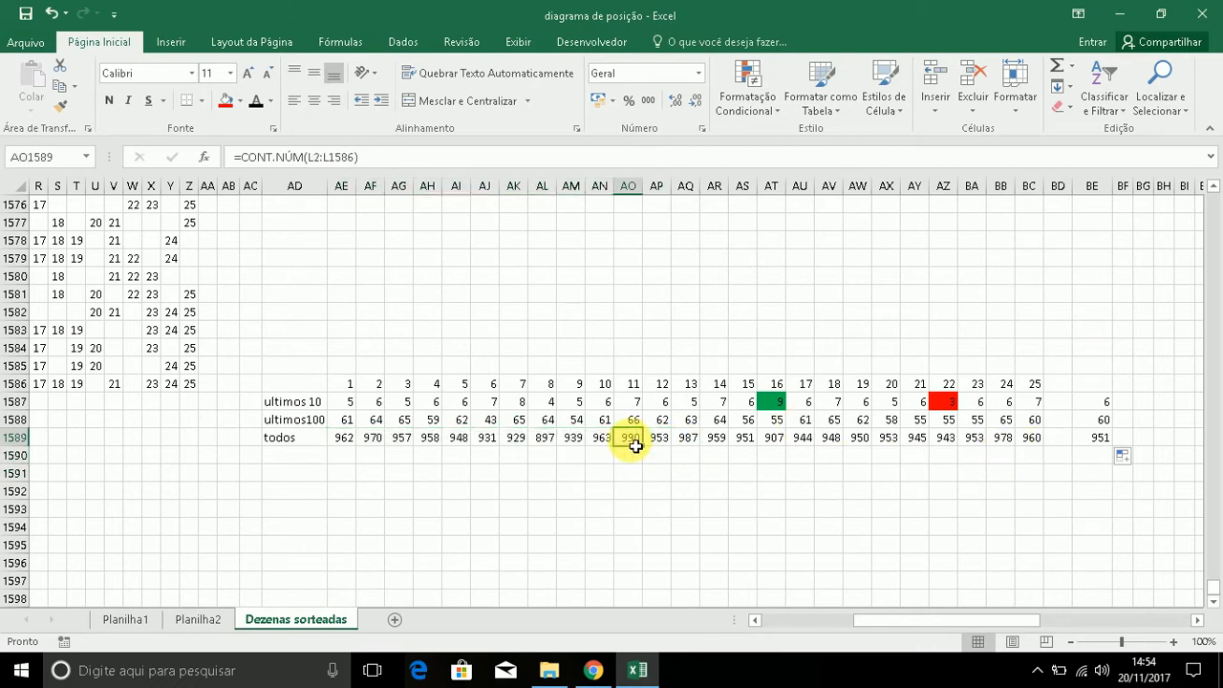
{"action": "left_click", "coordinate": [222, 103]}
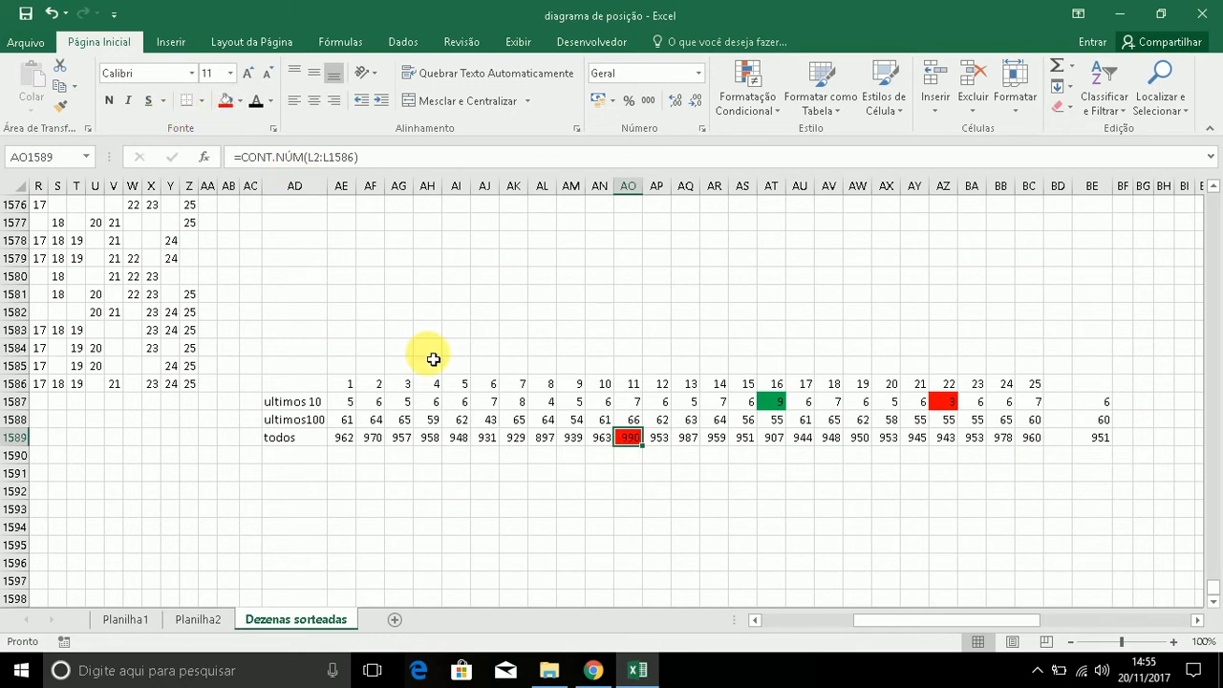
{"action": "left_click", "coordinate": [552, 442]}
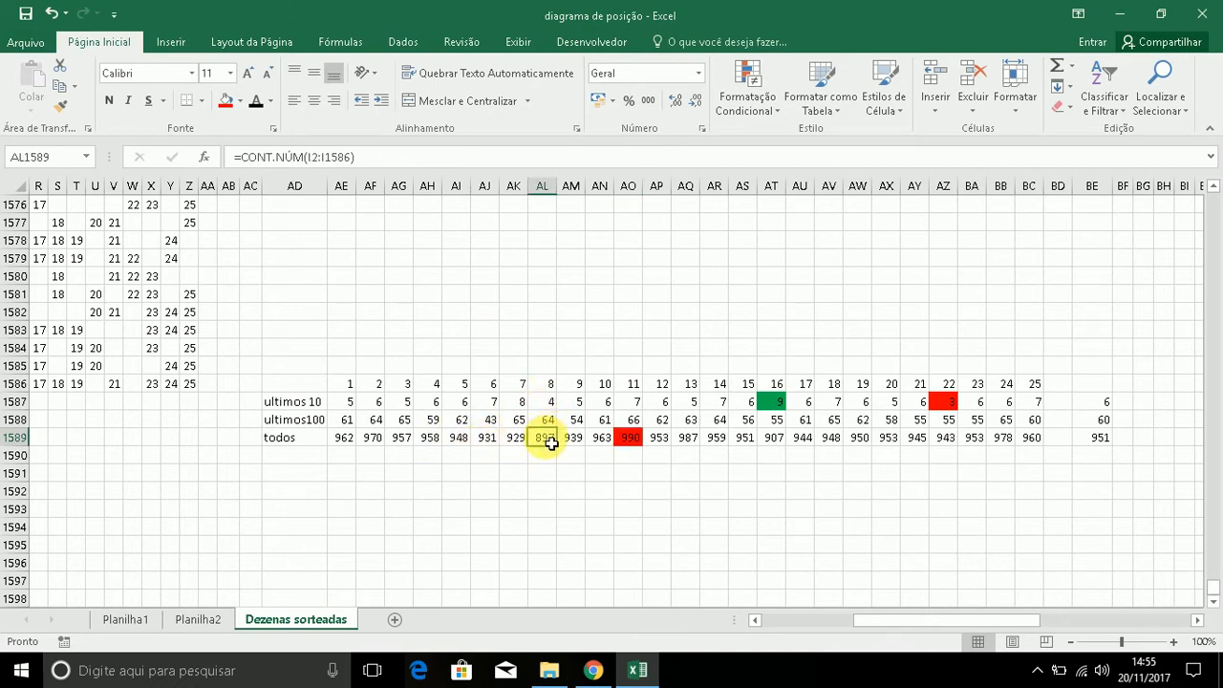
{"action": "left_click", "coordinate": [226, 103]}
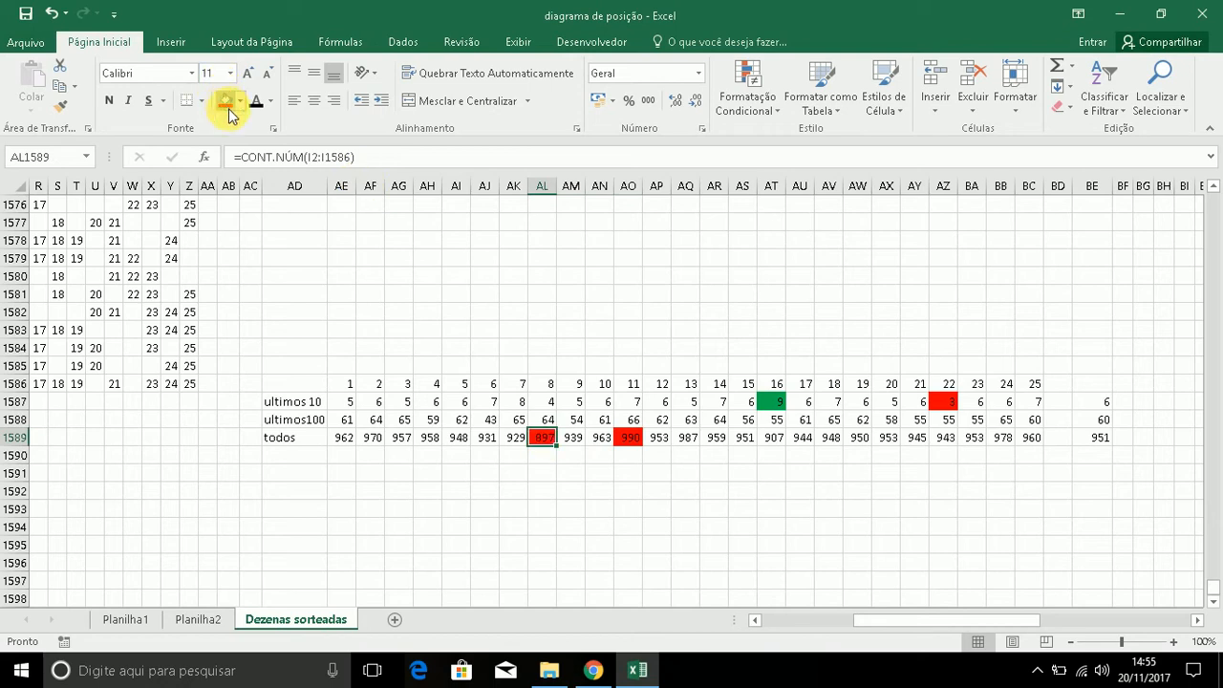
Change the fill of the highest todos count, cell AO1589, to green.
{"action": "left_click", "coordinate": [632, 440]}
{"action": "left_click", "coordinate": [241, 102]}
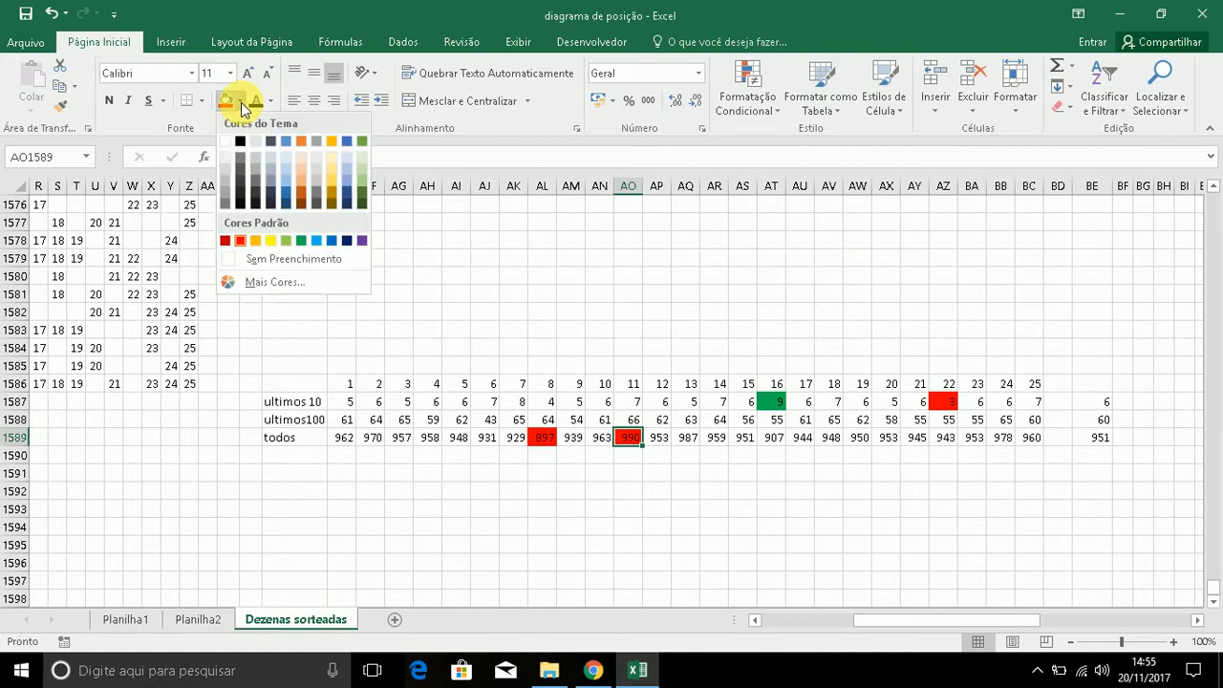
{"action": "left_click", "coordinate": [299, 243]}
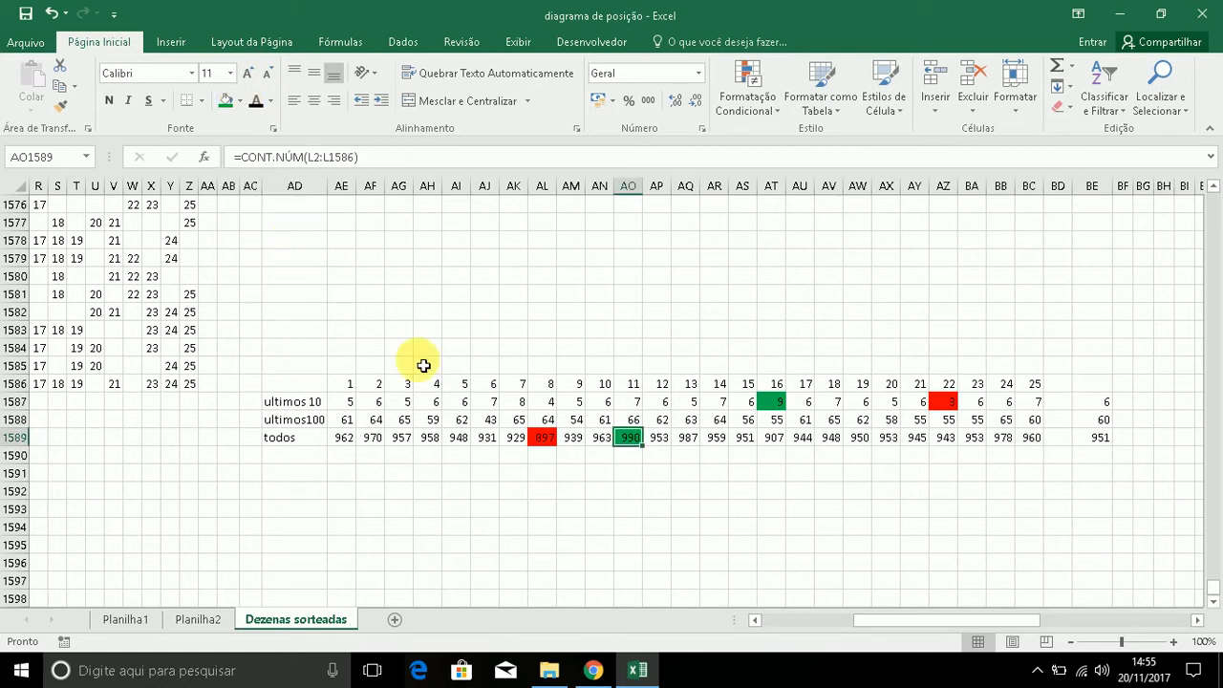
{"action": "left_click", "coordinate": [585, 528]}
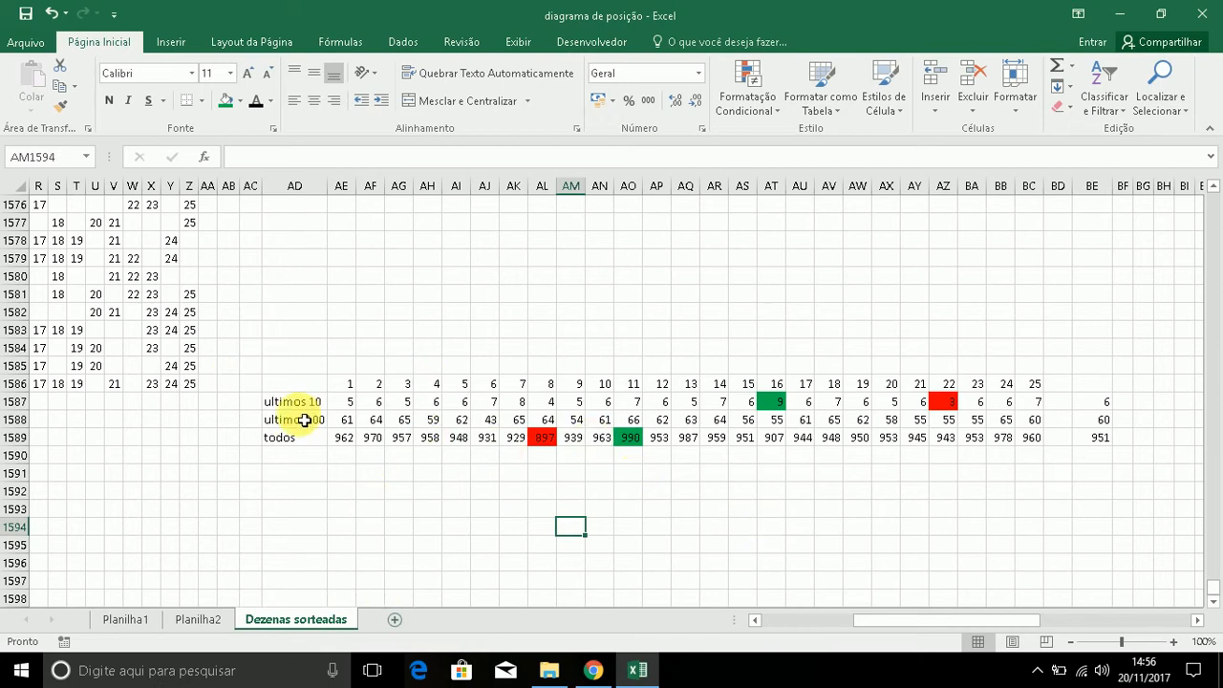
Delete columns AD through BF, which hold the frequency table.
{"action": "left_click_drag", "start_coordinate": [287, 186], "coordinate": [1121, 197]}
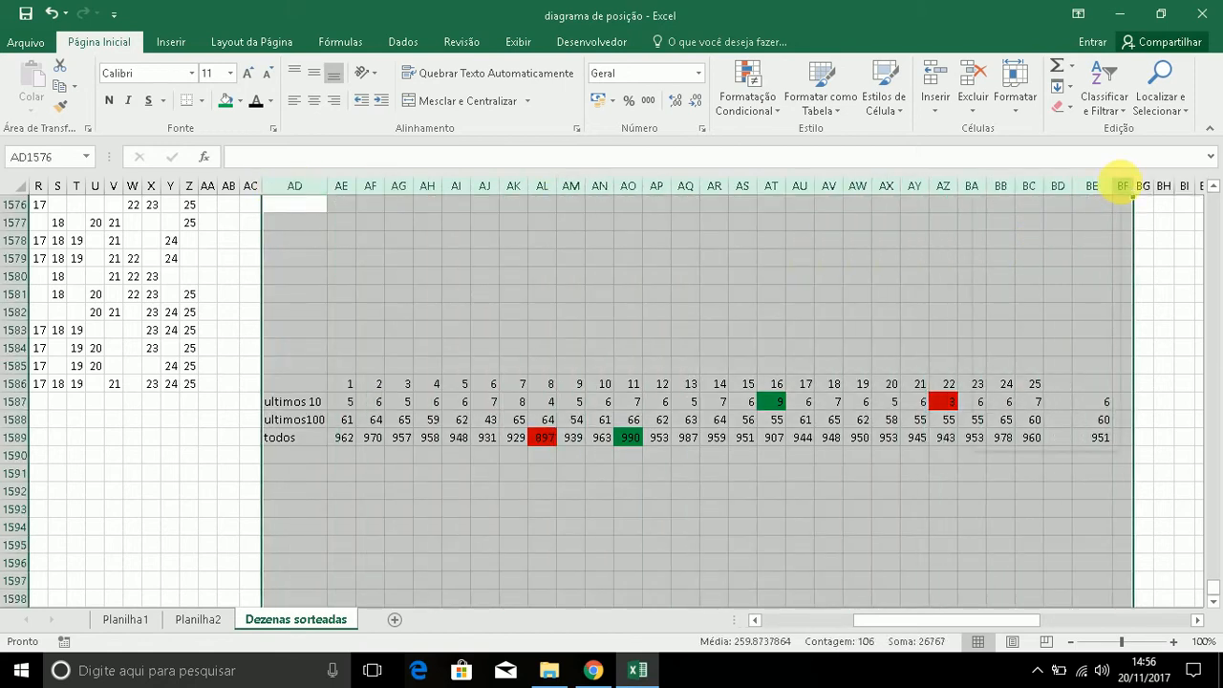
{"action": "right_click", "coordinate": [1133, 195]}
{"action": "left_click", "coordinate": [1029, 329]}
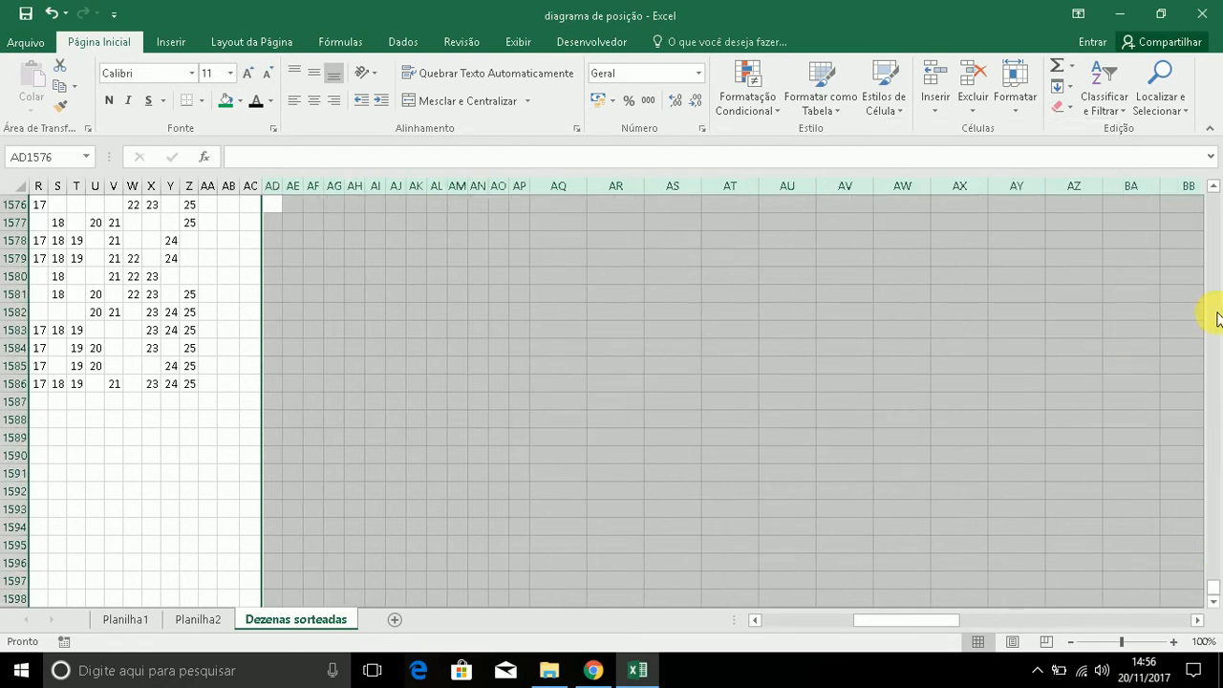
Narrow columns AM through BO to match the narrow columns beside them.
{"action": "left_click_drag", "start_coordinate": [1214, 584], "coordinate": [1208, 193]}
{"action": "left_click", "coordinate": [658, 308]}
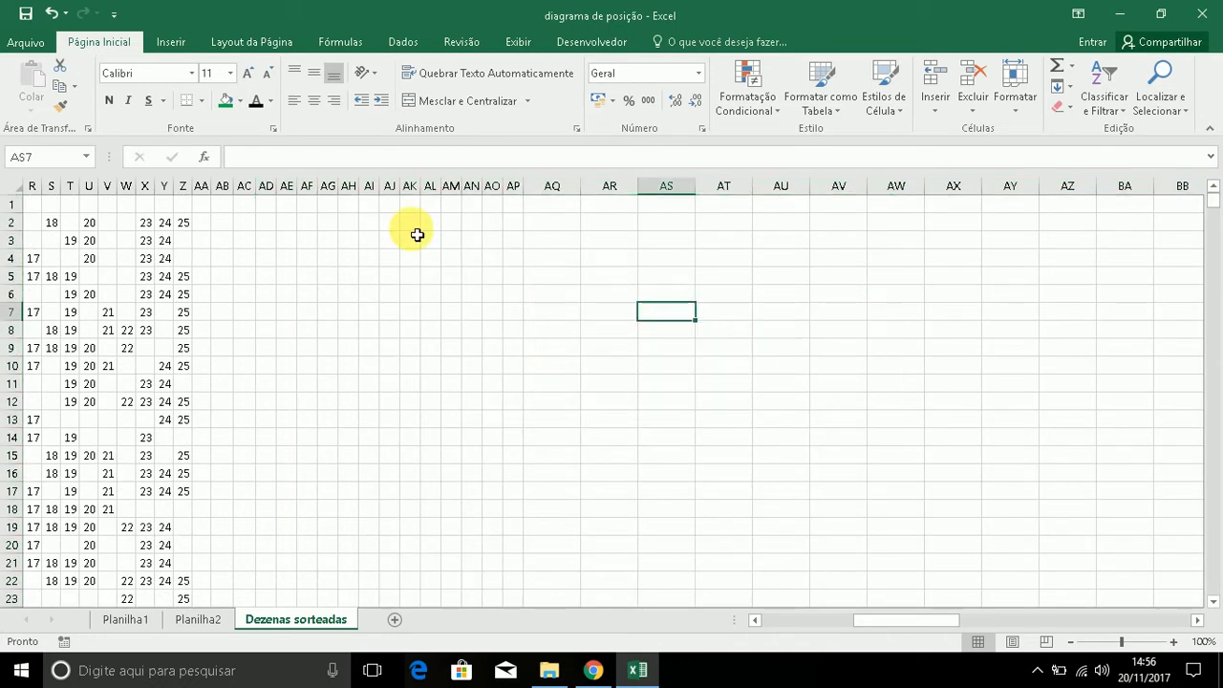
{"action": "left_click_drag", "start_coordinate": [451, 185], "coordinate": [1134, 203]}
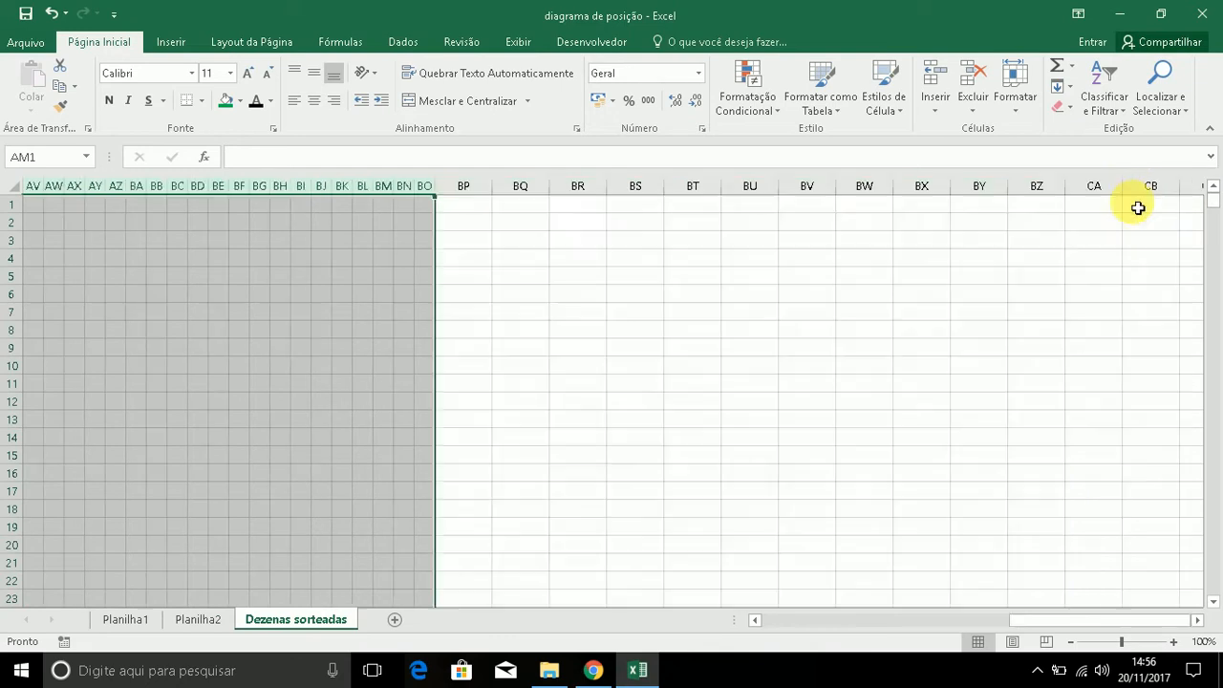
{"action": "left_click_drag", "start_coordinate": [1017, 623], "coordinate": [850, 616]}
{"action": "left_click", "coordinate": [719, 383]}
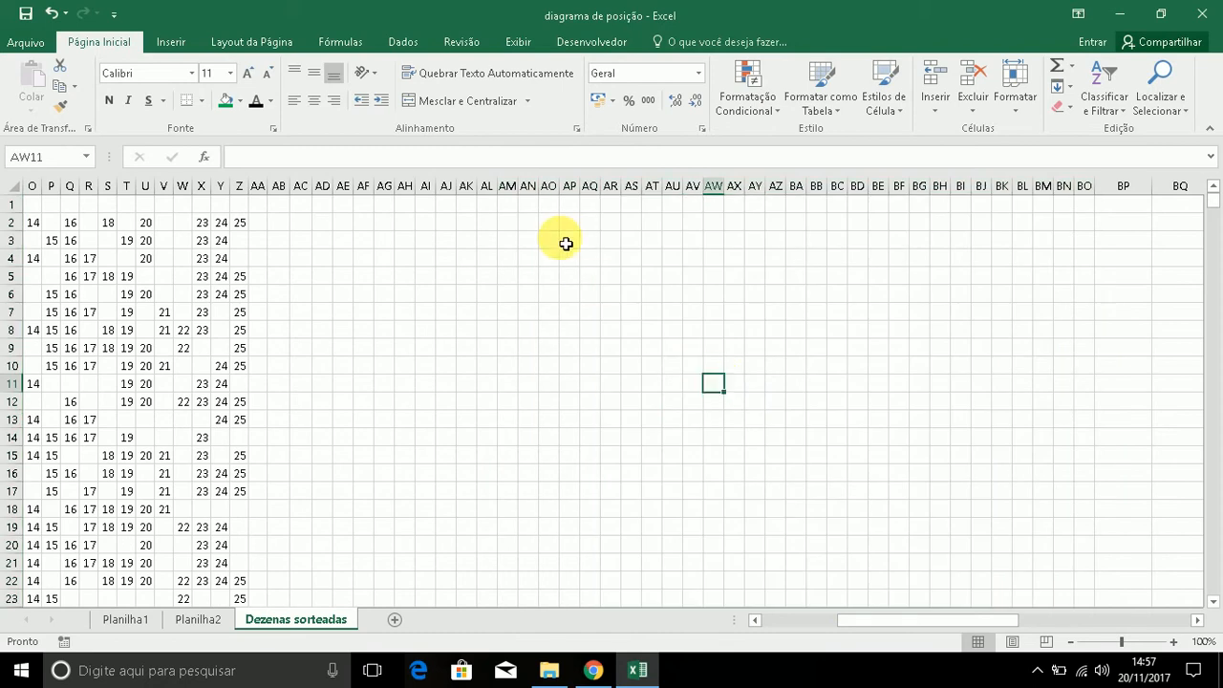
Enter 1 and 2 in AL1 and AM1 and extend the series to 25 across to BJ1.
{"action": "left_click", "coordinate": [491, 222]}
{"action": "left_click", "coordinate": [496, 209]}
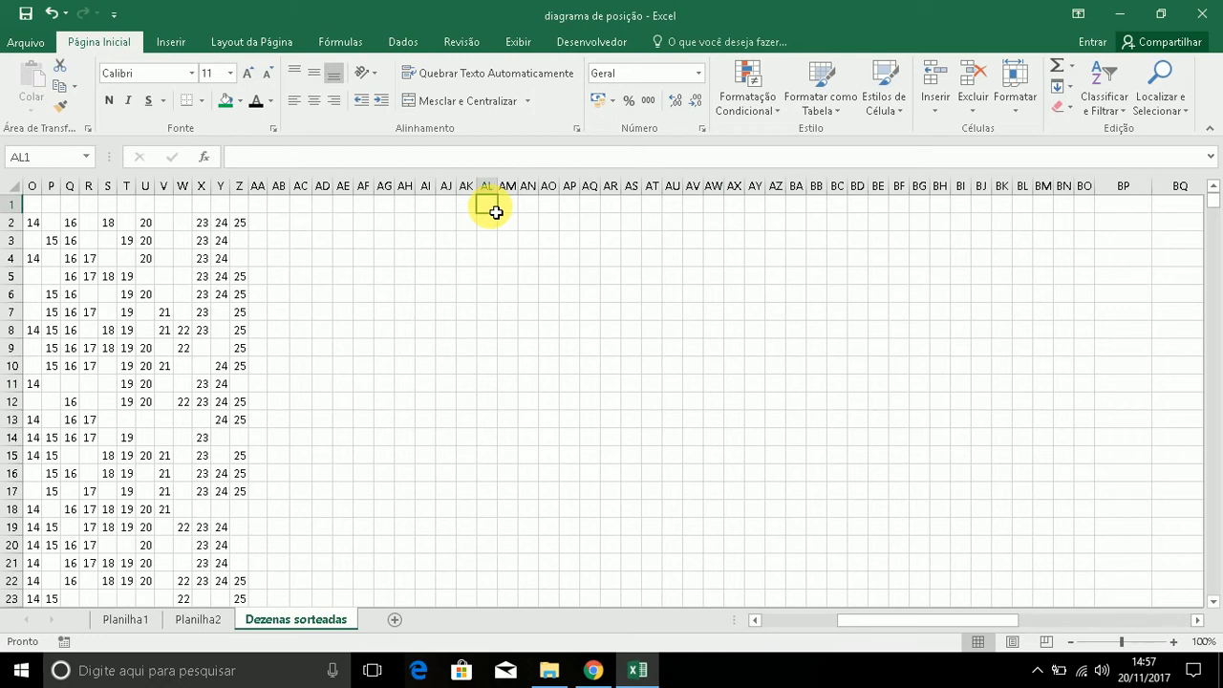
{"action": "type", "text": "1"}
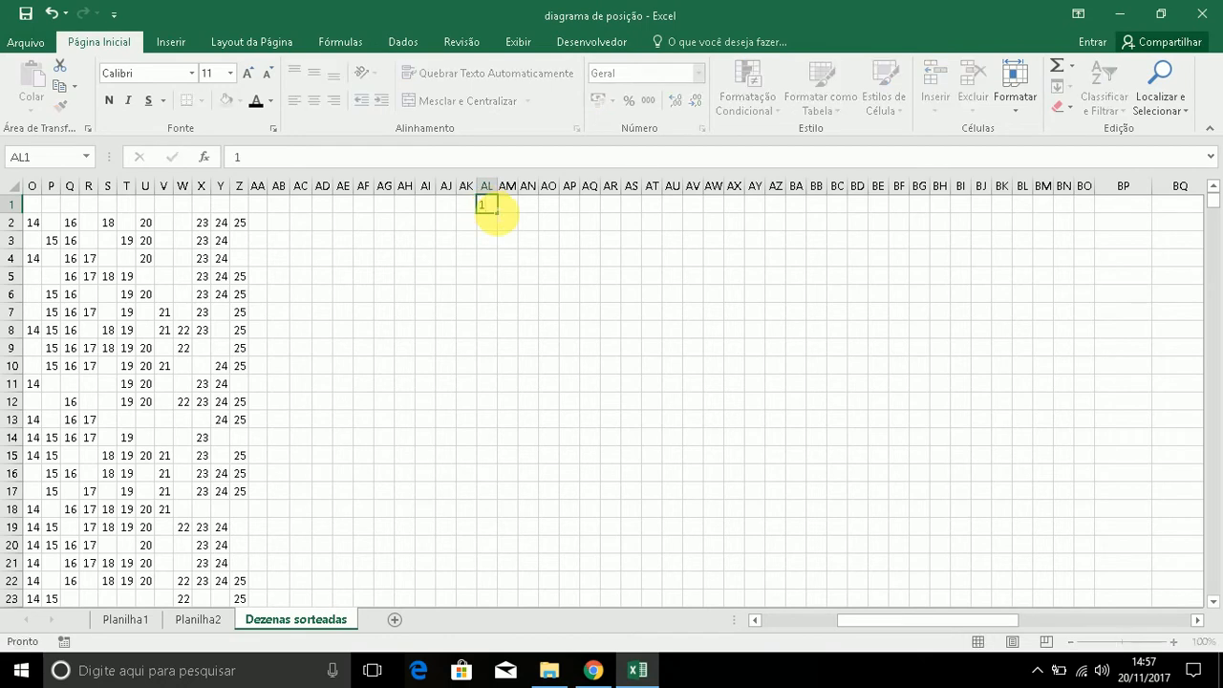
{"action": "key", "text": "Tab"}
{"action": "type", "text": "2"}
{"action": "key", "text": "Tab"}
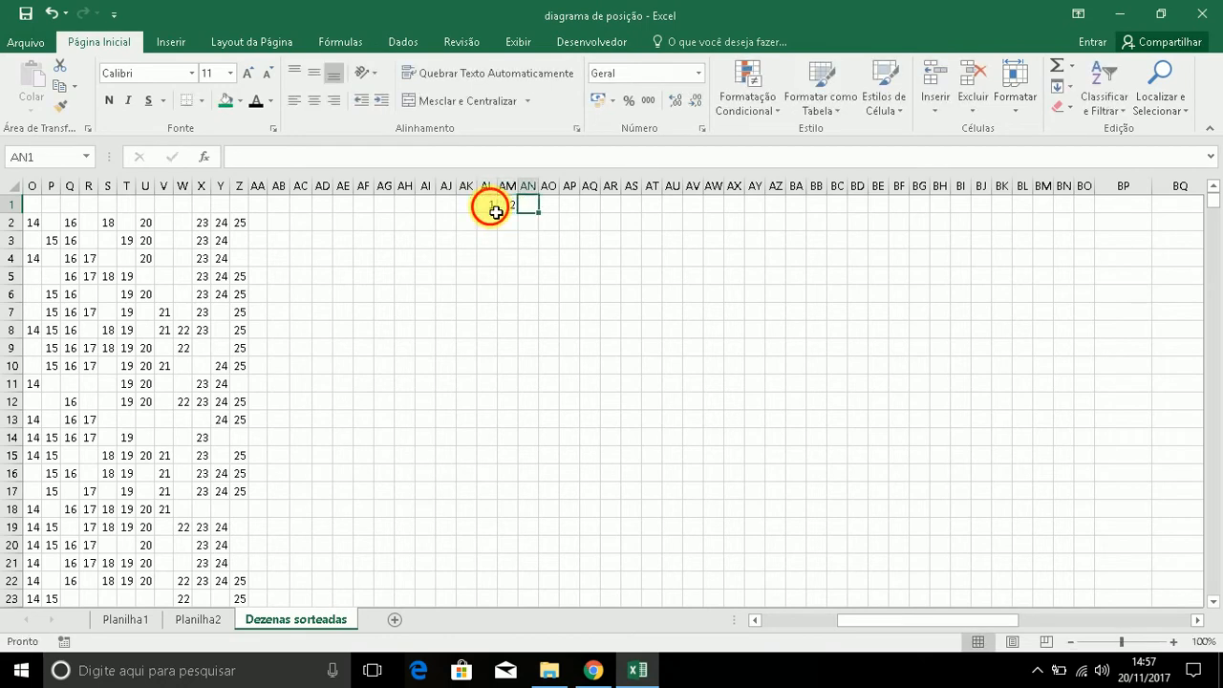
{"action": "left_click_drag", "start_coordinate": [488, 206], "coordinate": [994, 209]}
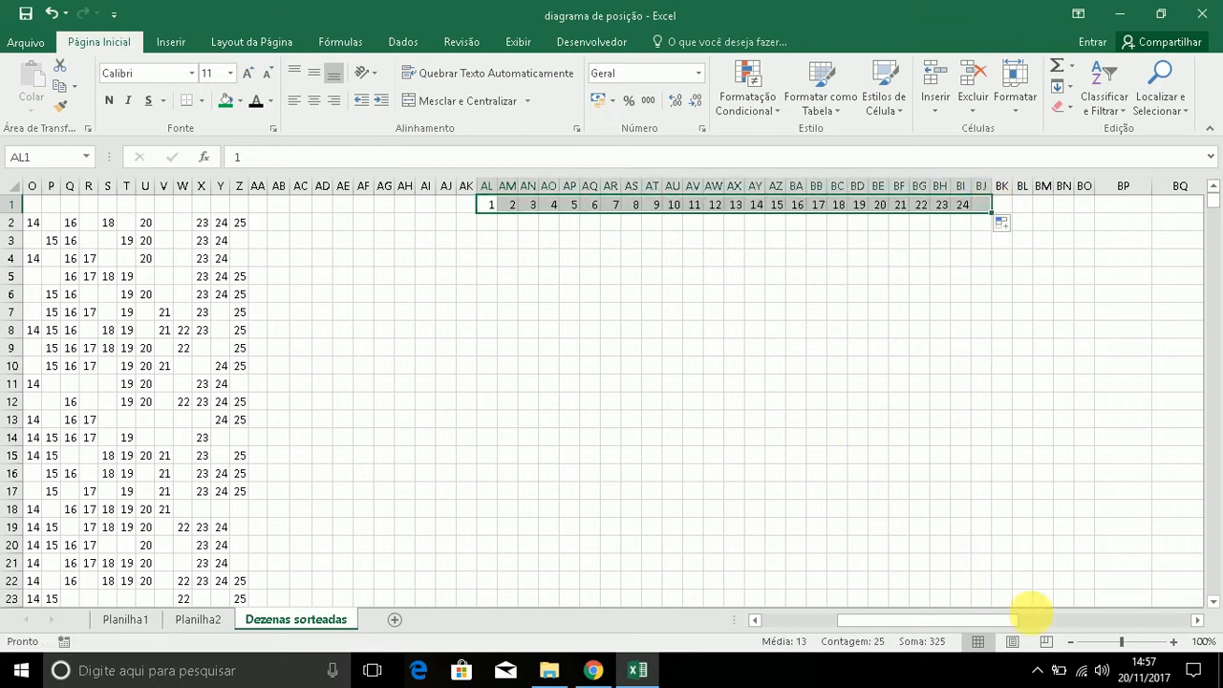
Start an SE formula in AL3 under header 1 that tests whether B3 equals AD2.
{"action": "left_click_drag", "start_coordinate": [997, 622], "coordinate": [841, 625]}
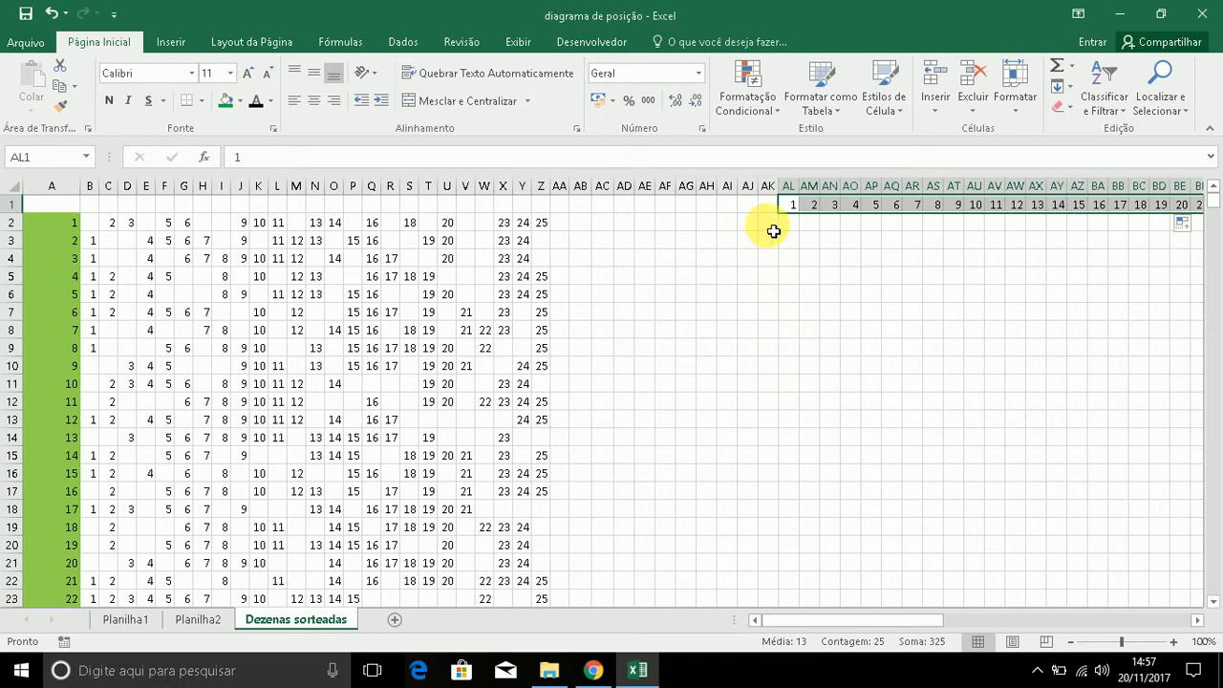
{"action": "left_click", "coordinate": [773, 229]}
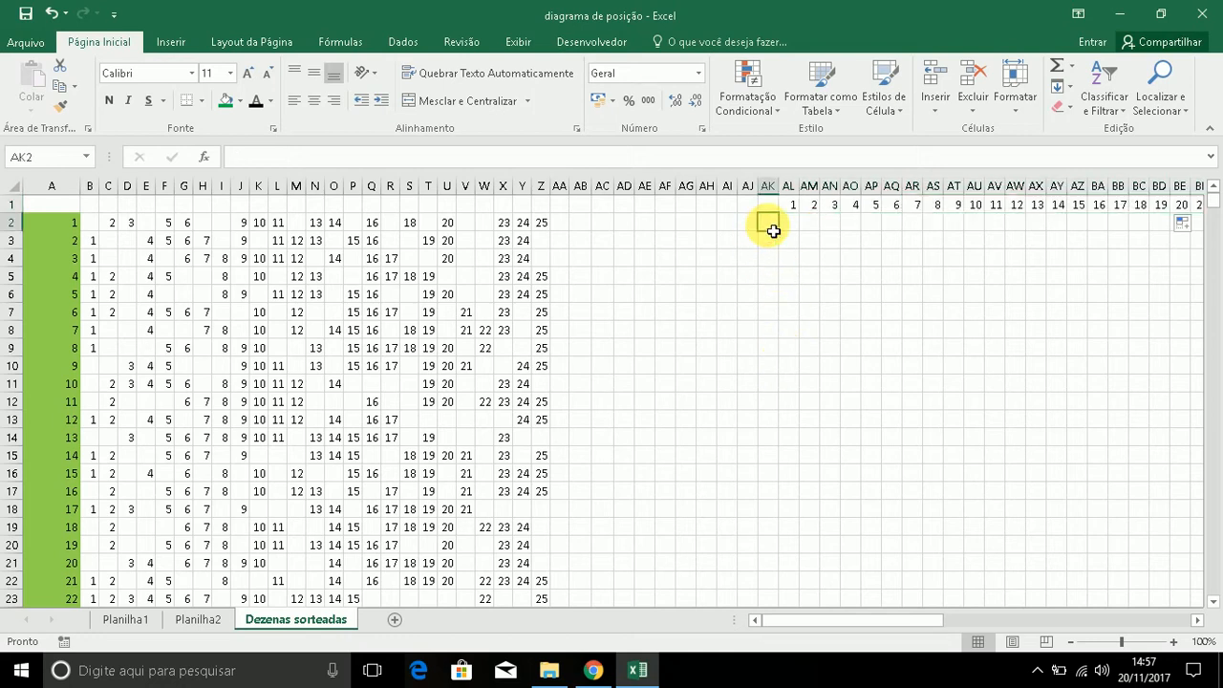
{"action": "left_click", "coordinate": [773, 243]}
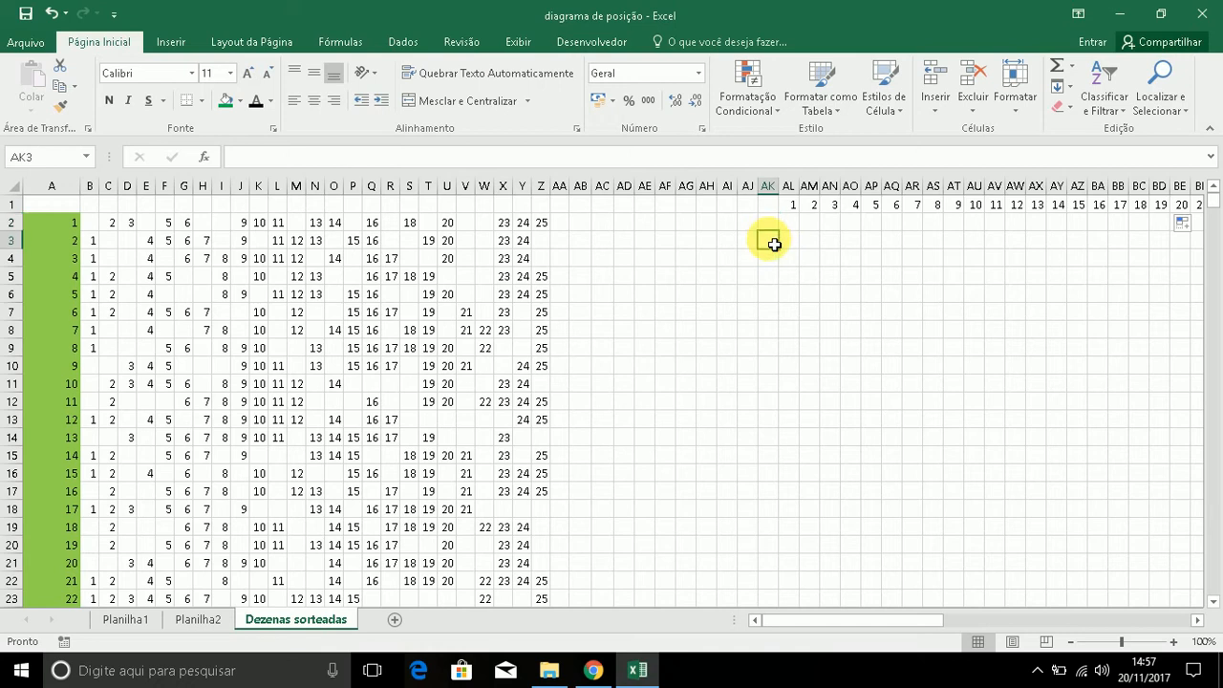
{"action": "left_click", "coordinate": [788, 247]}
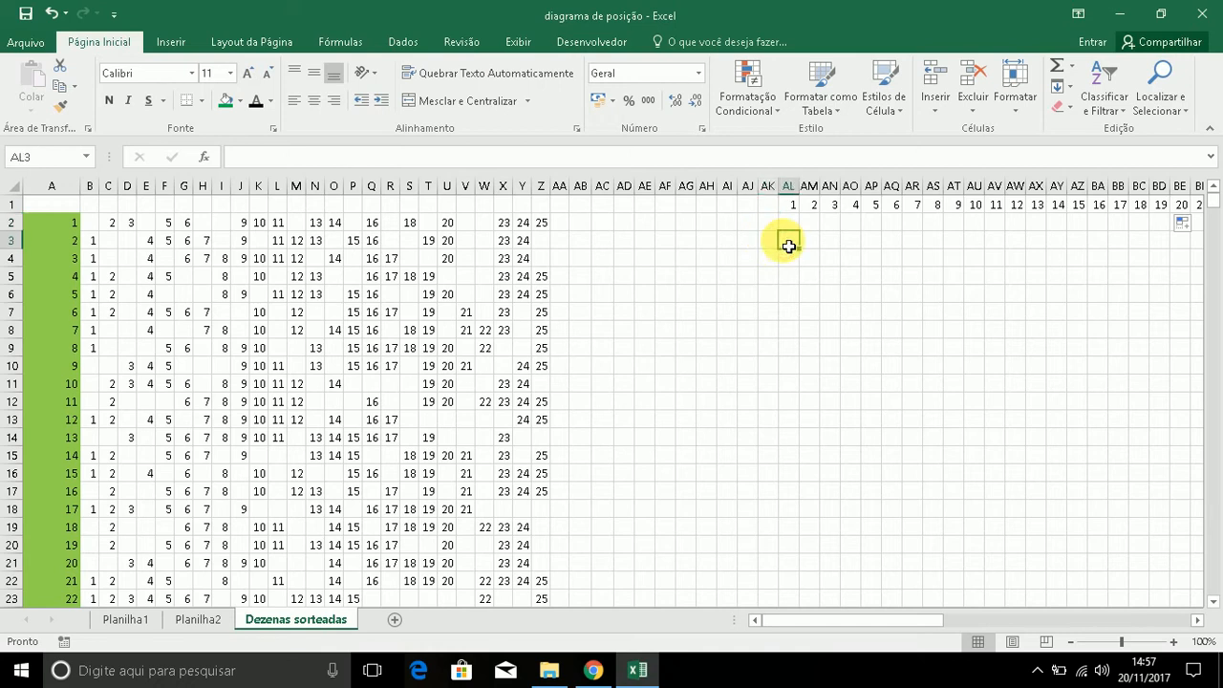
{"action": "type", "text": "="}
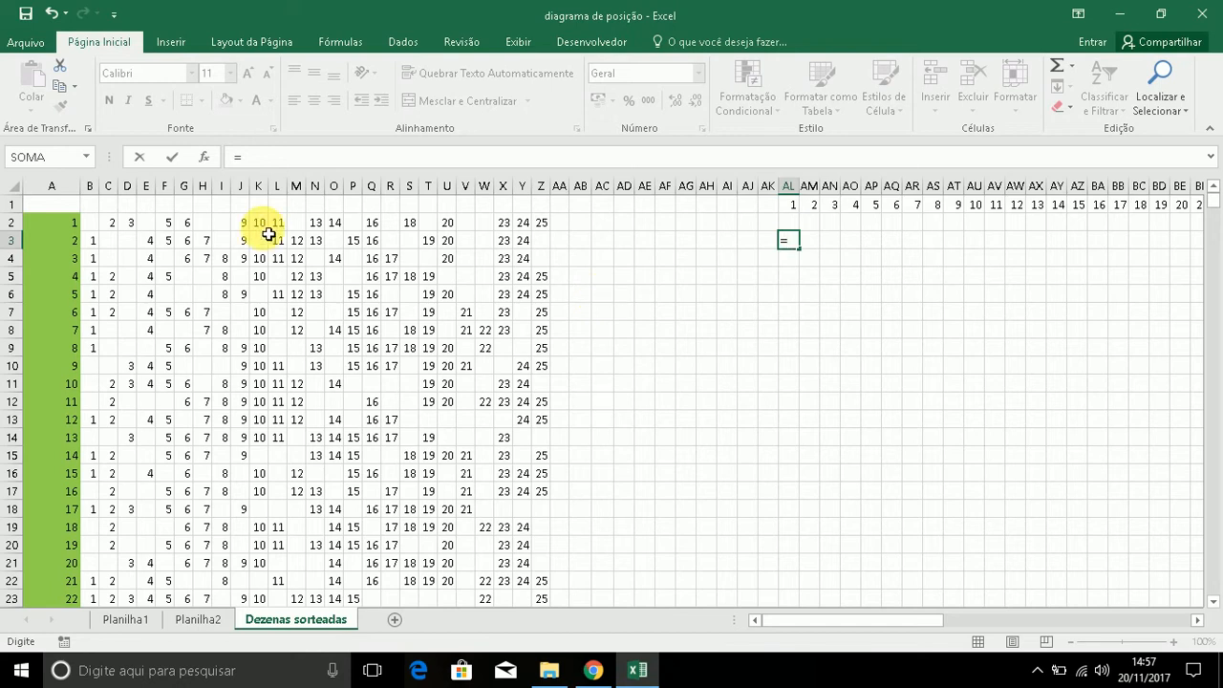
{"action": "type", "text": "se"}
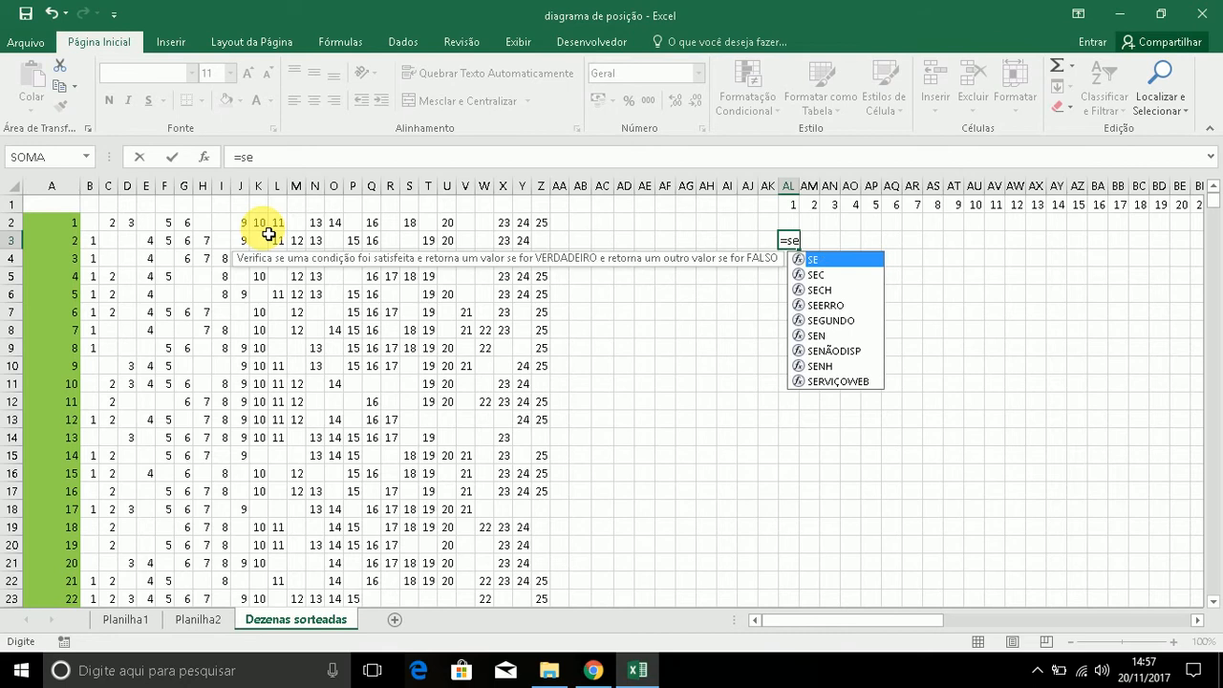
{"action": "double_click", "coordinate": [818, 266]}
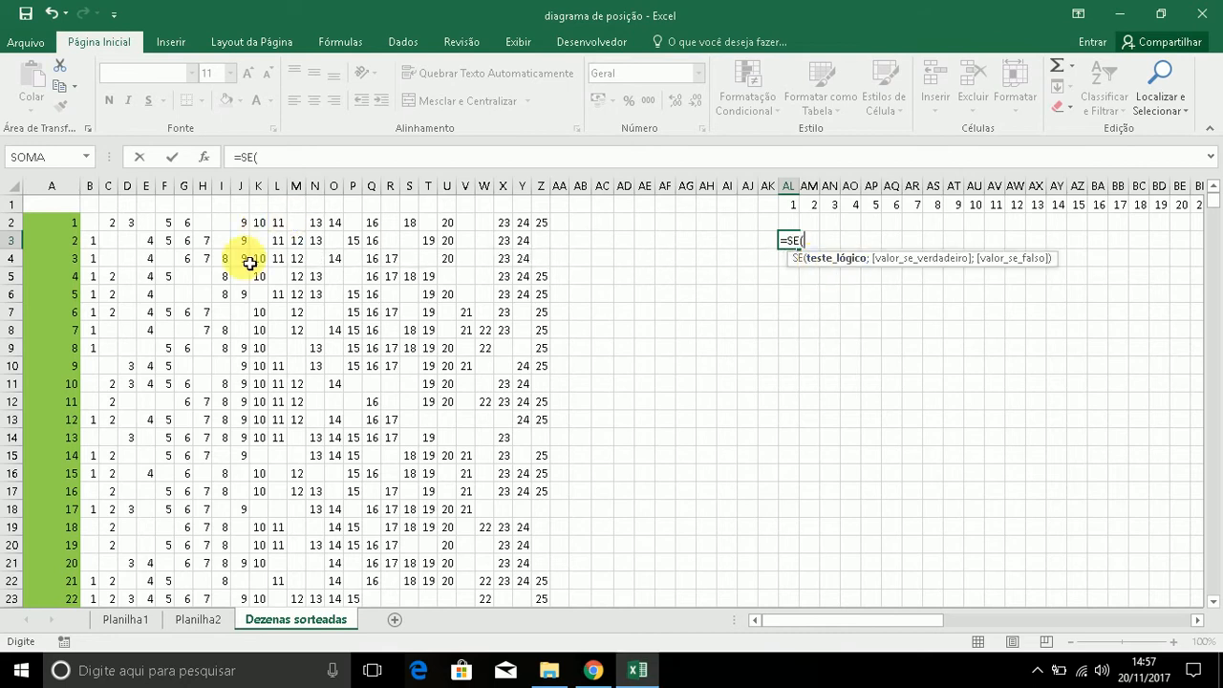
{"action": "left_click", "coordinate": [95, 249]}
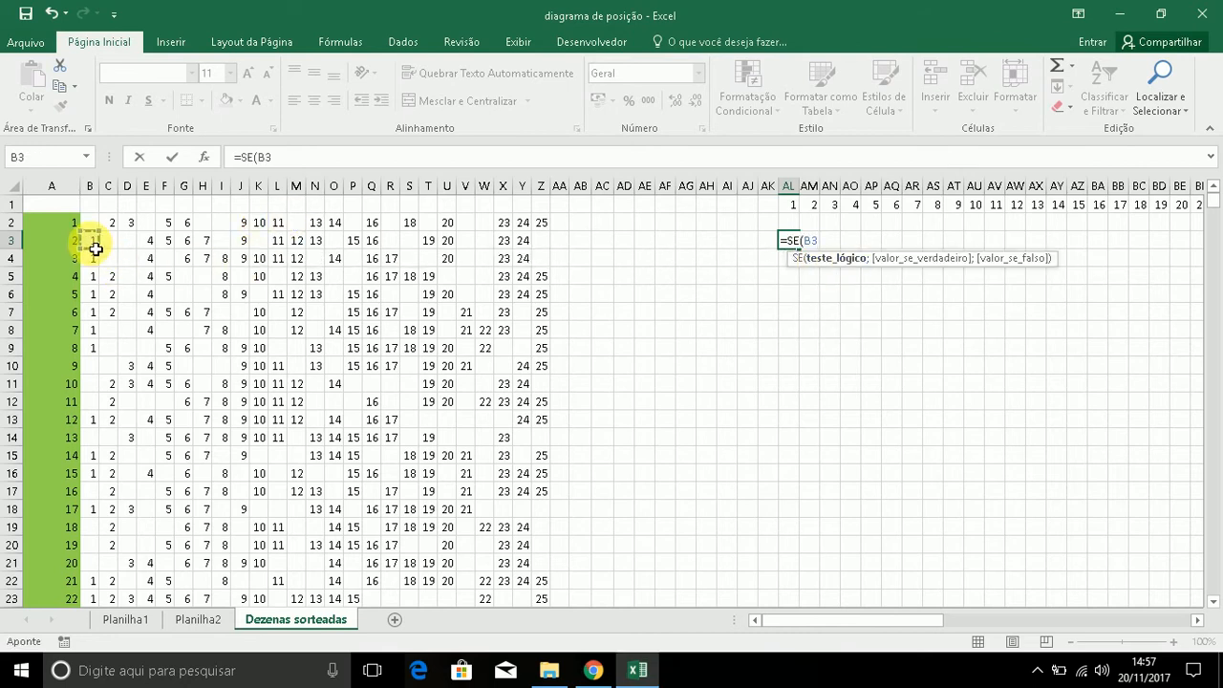
{"action": "type", "text": "="}
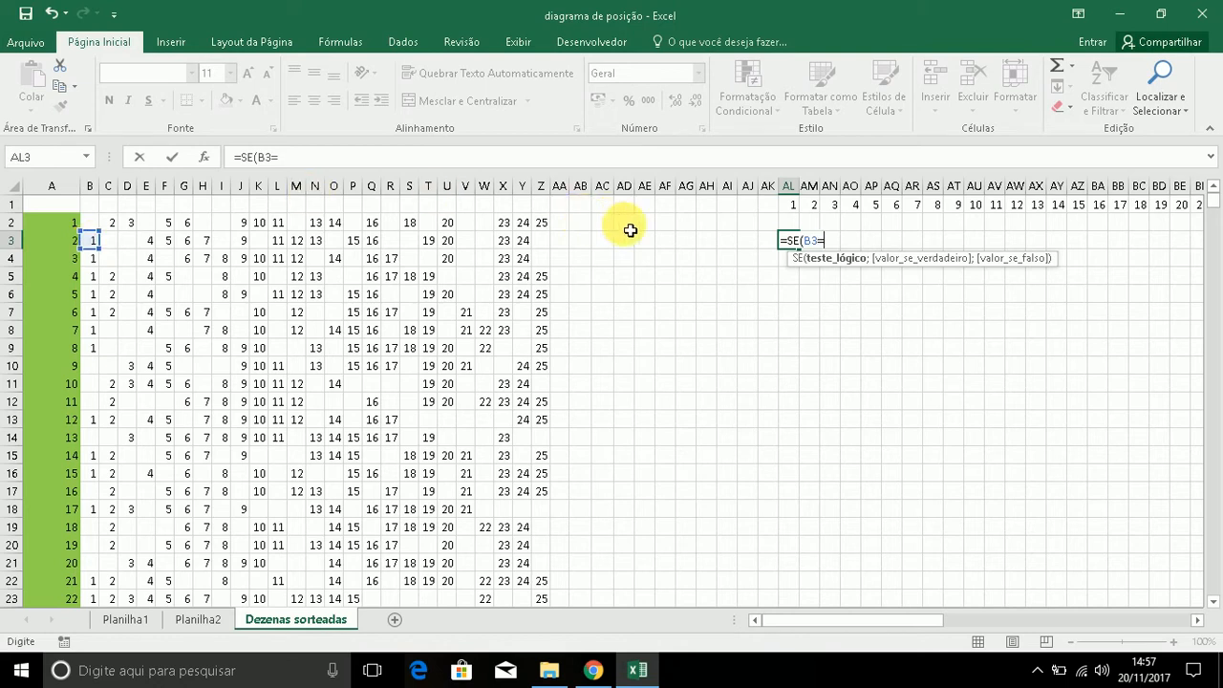
{"action": "left_click", "coordinate": [630, 230]}
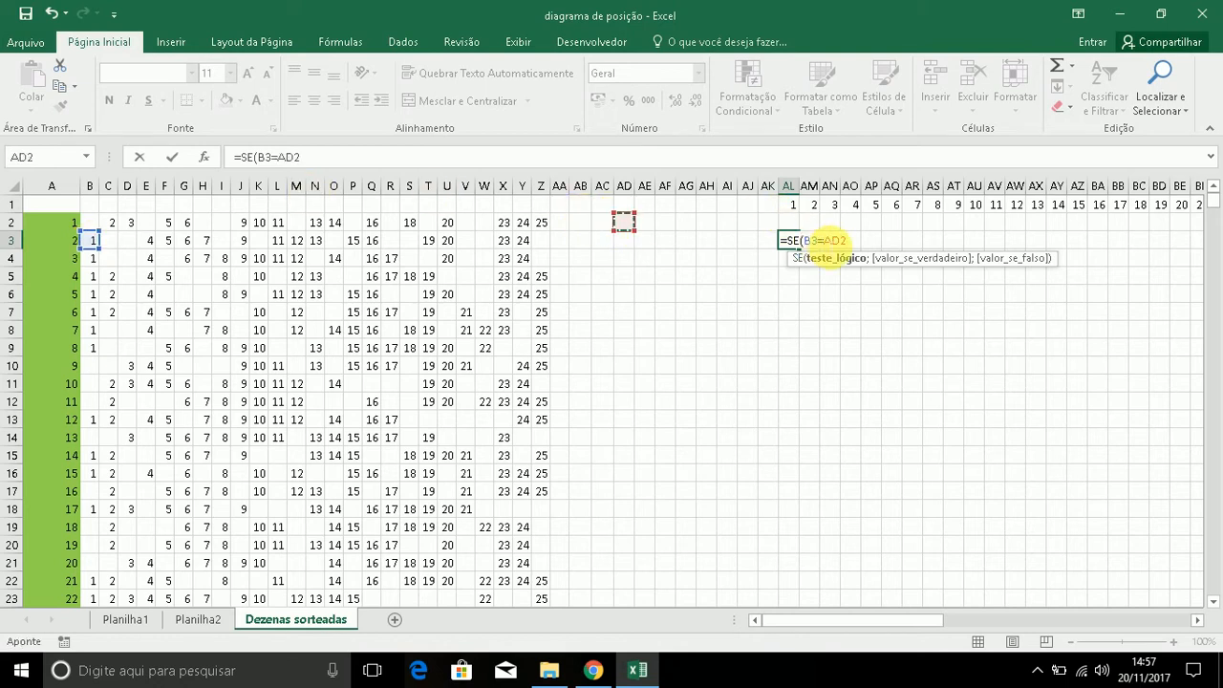
Make the AD2 reference absolute as $AD$2 and set the value if true to empty text "".
{"action": "left_click", "coordinate": [822, 242]}
{"action": "type", "text": "$AD"}
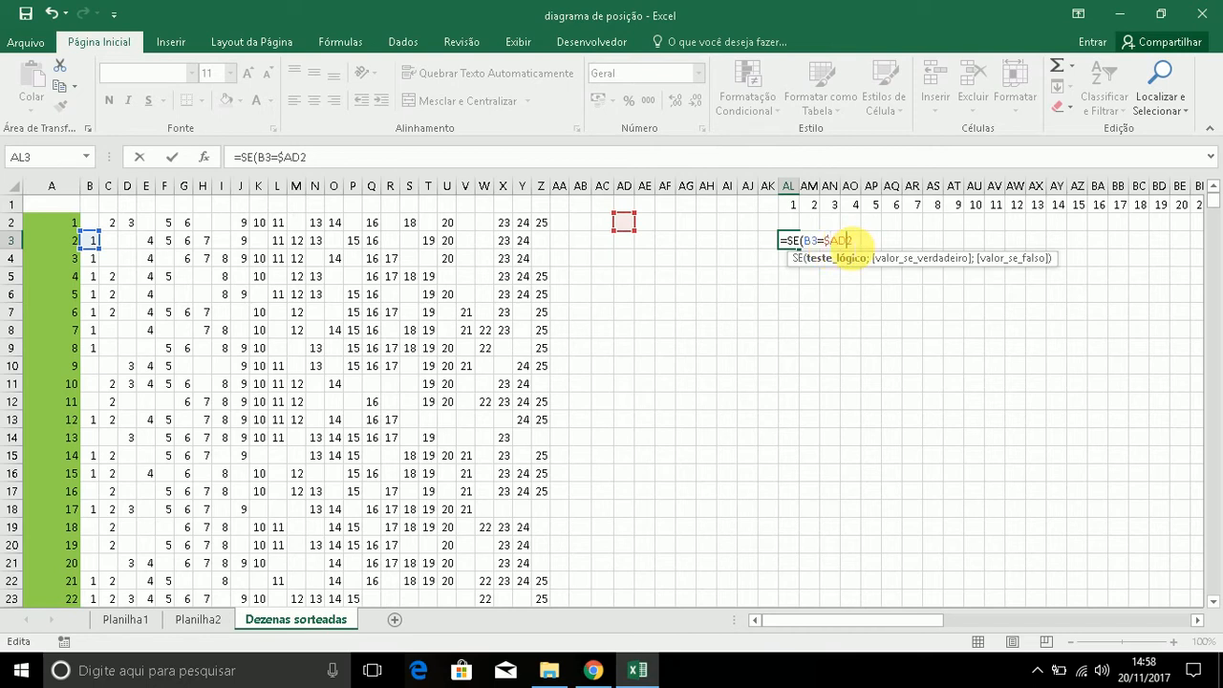
{"action": "type", "text": "$2"}
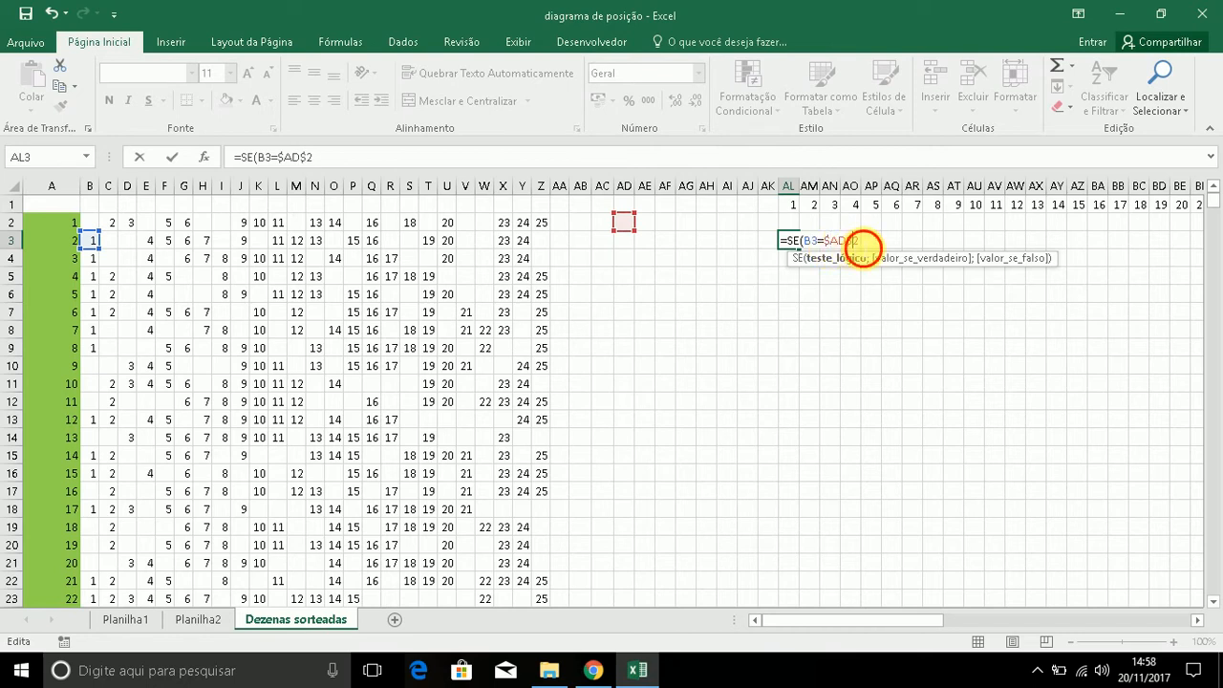
{"action": "type", "text": ";"}
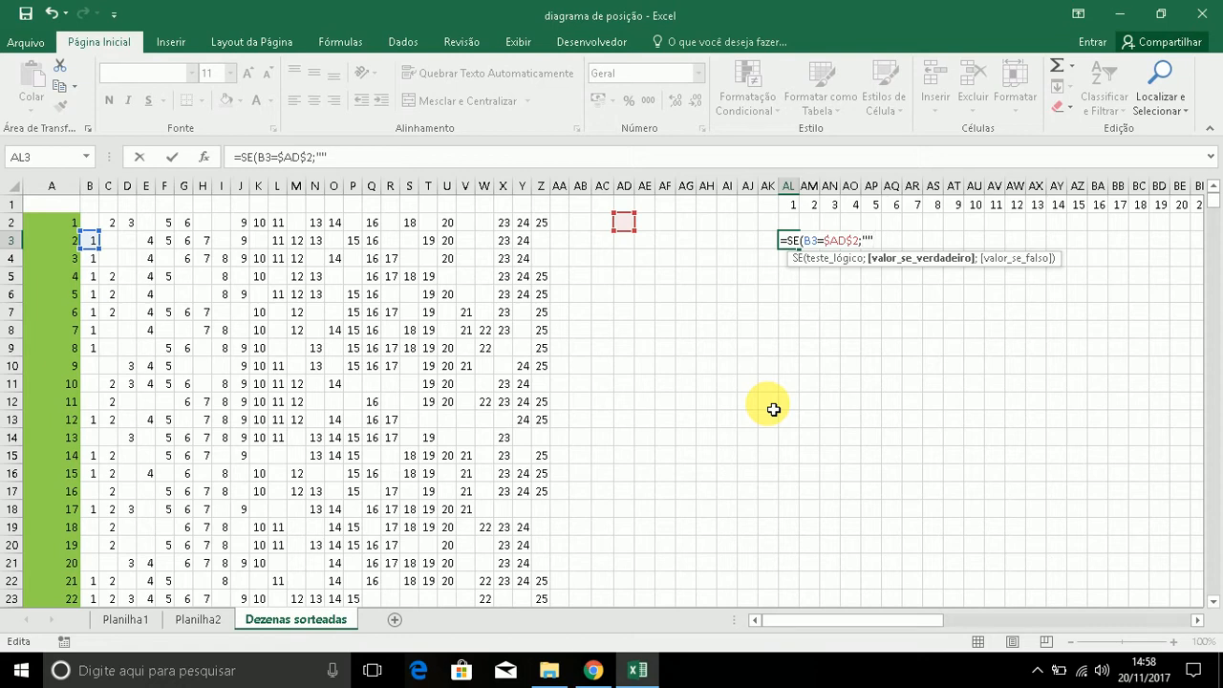
As the value if false in AL3, nest a second SE that tests whether B3 equals B2.
{"action": "type", "text": ";"}
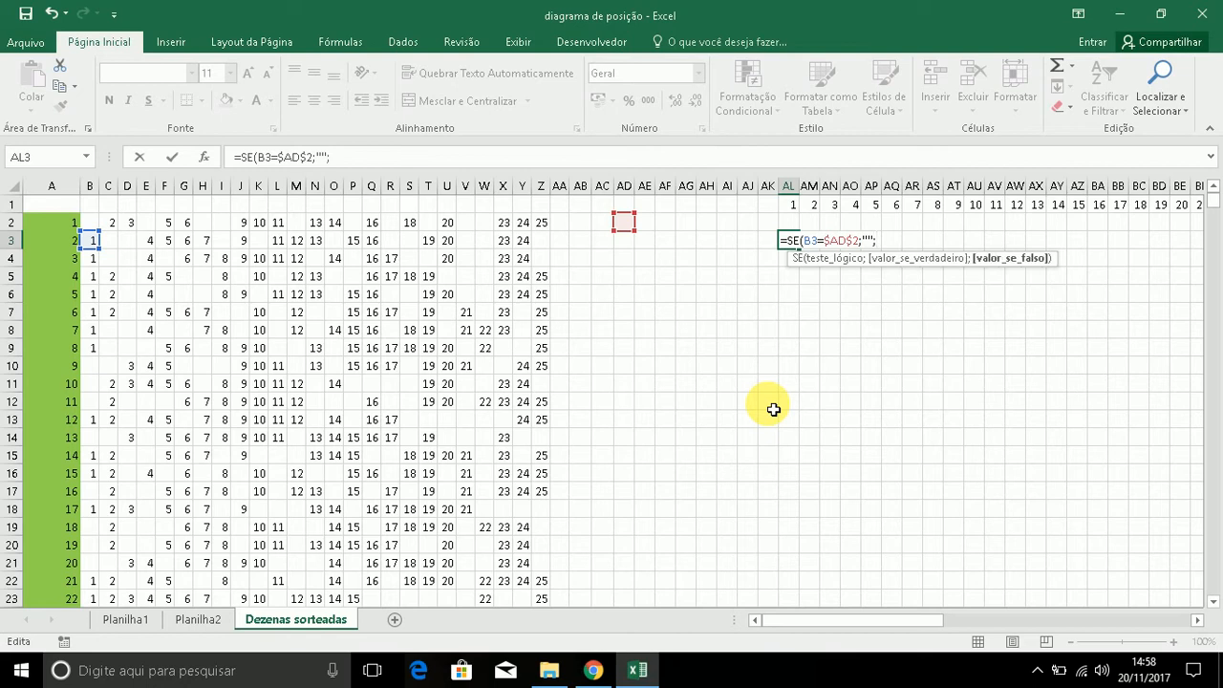
{"action": "type", "text": "se"}
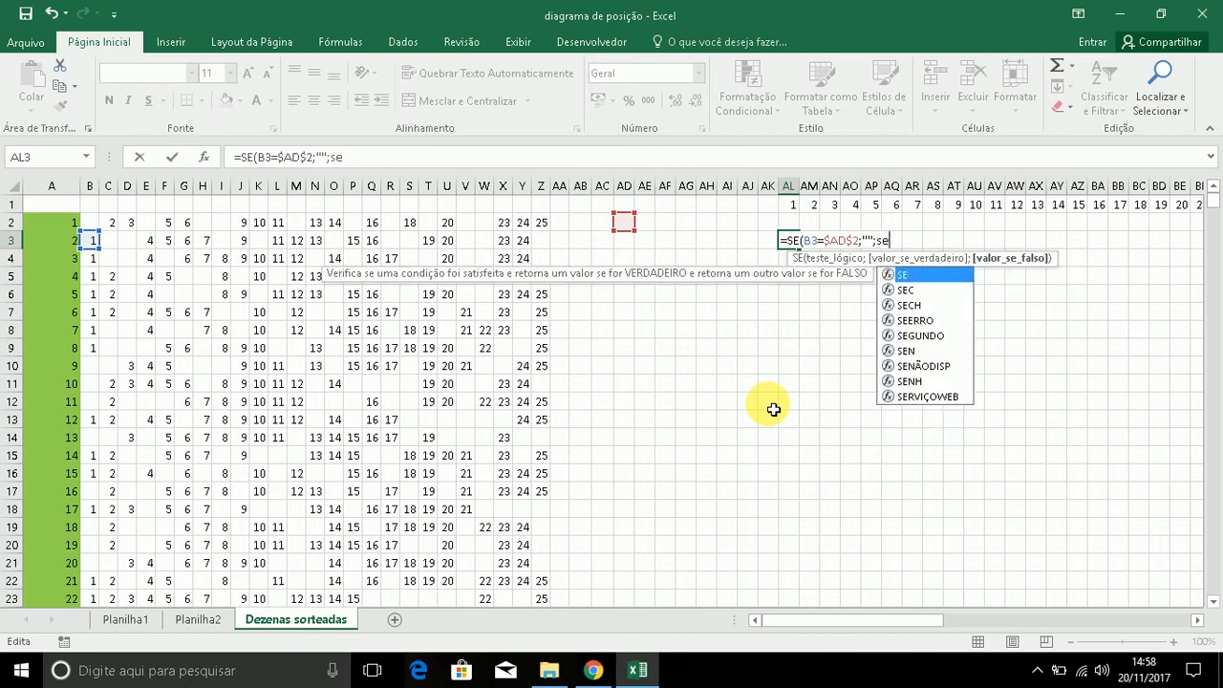
{"action": "double_click", "coordinate": [941, 279]}
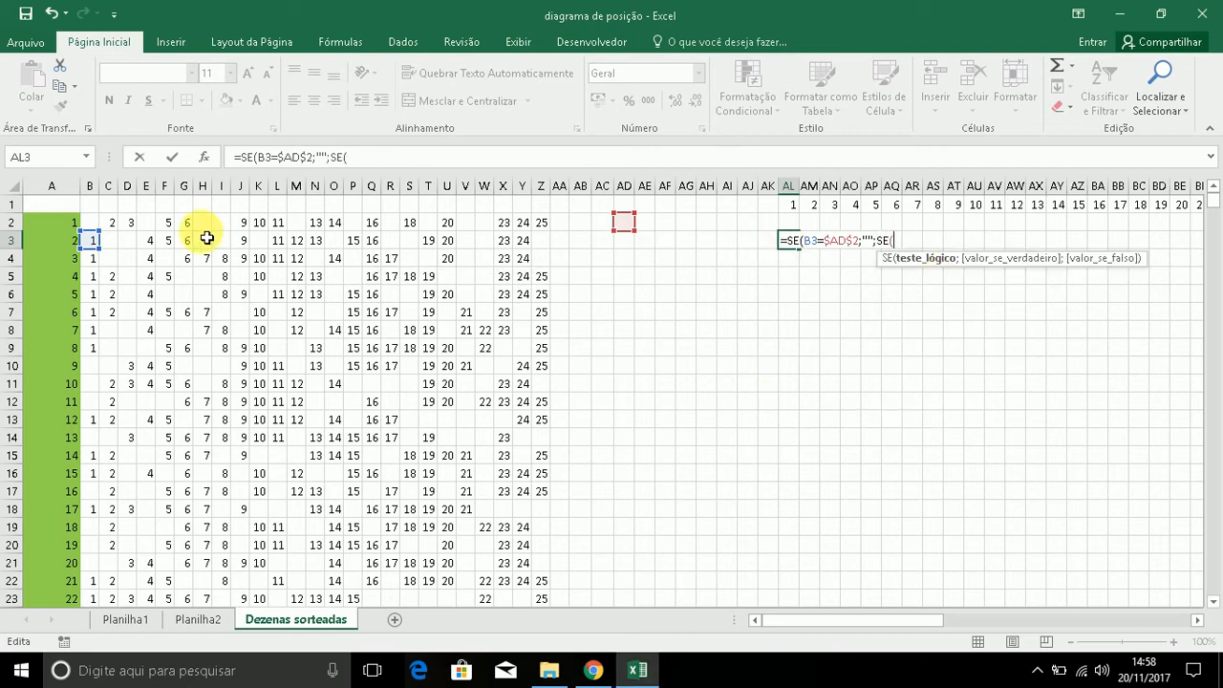
{"action": "left_click", "coordinate": [100, 246]}
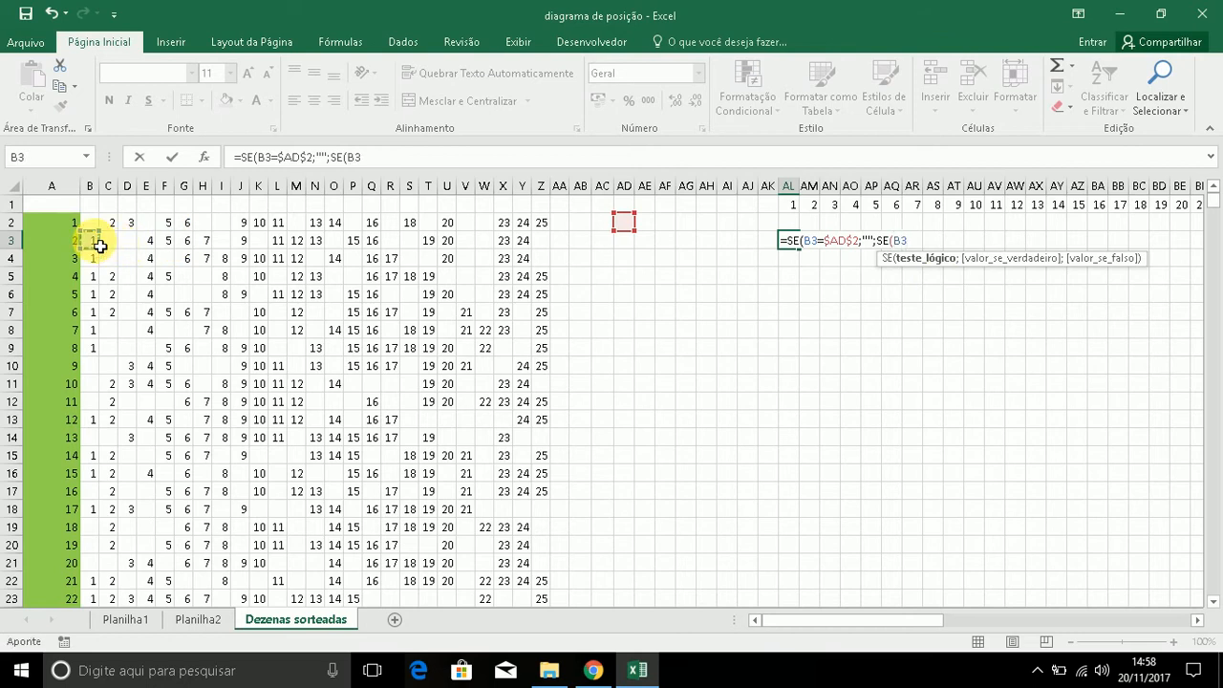
{"action": "type", "text": "="}
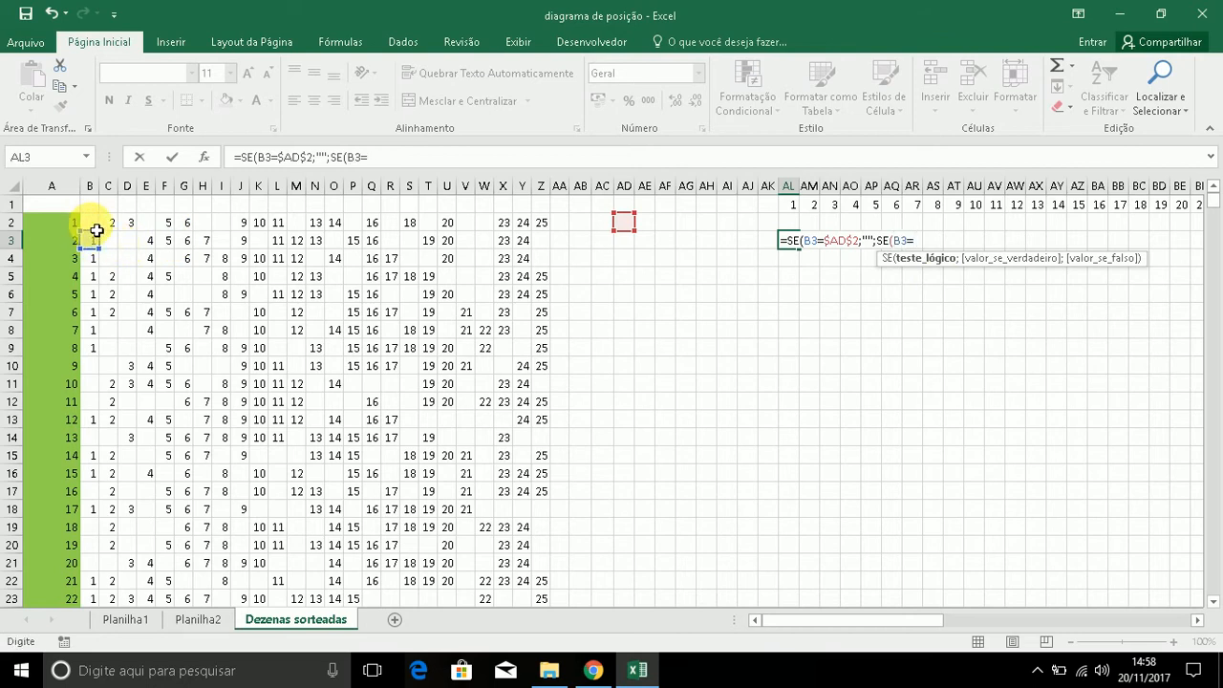
{"action": "left_click", "coordinate": [97, 230]}
{"action": "type", "text": ";"}
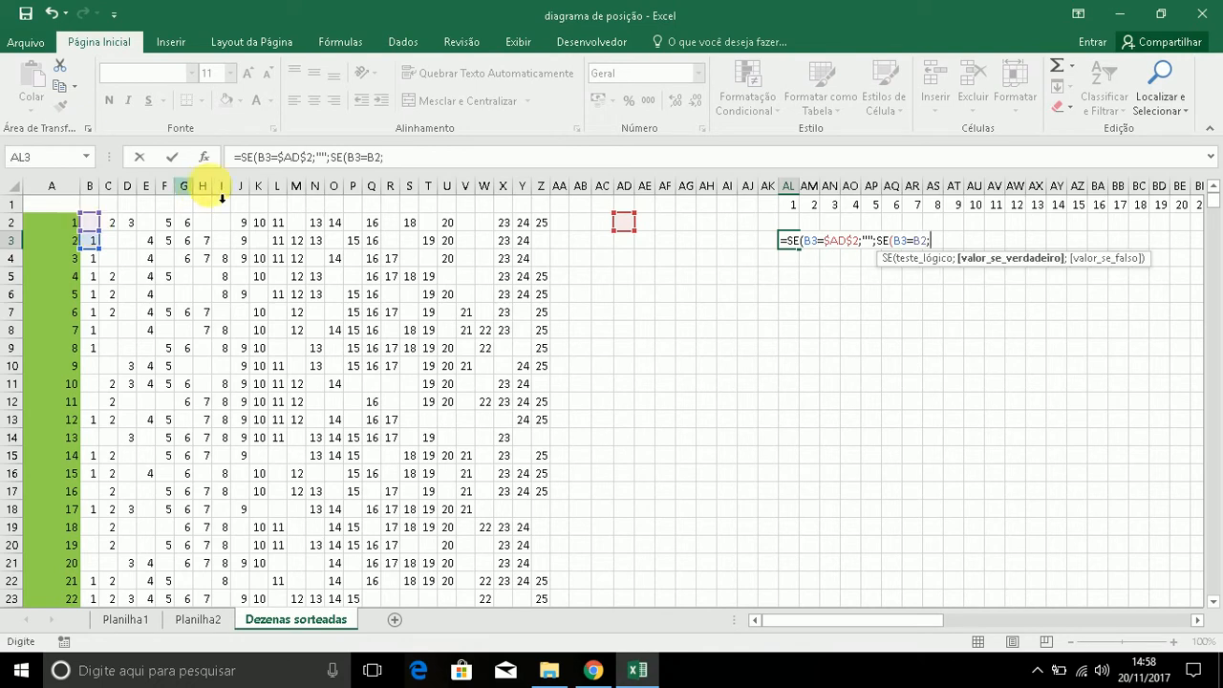
Make the nested SE return AL$1 when true and empty text "" when false, and complete the AL3 formula.
{"action": "left_click", "coordinate": [795, 209]}
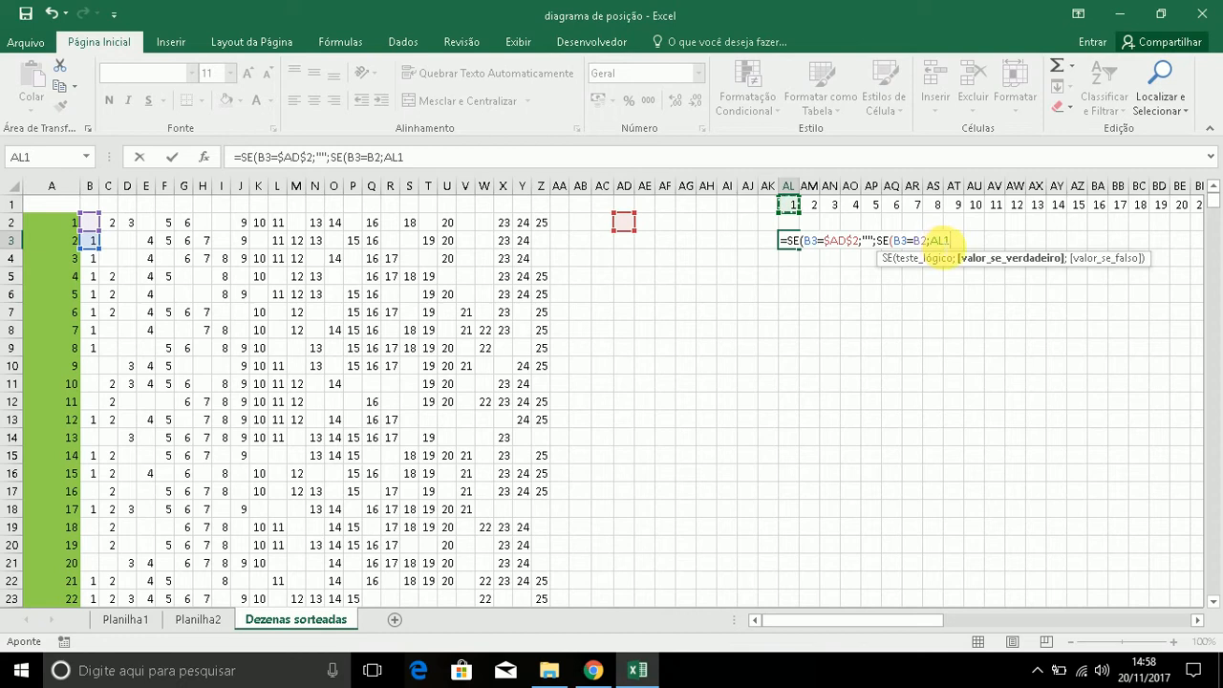
{"action": "left_click", "coordinate": [950, 243]}
{"action": "type", "text": "$"}
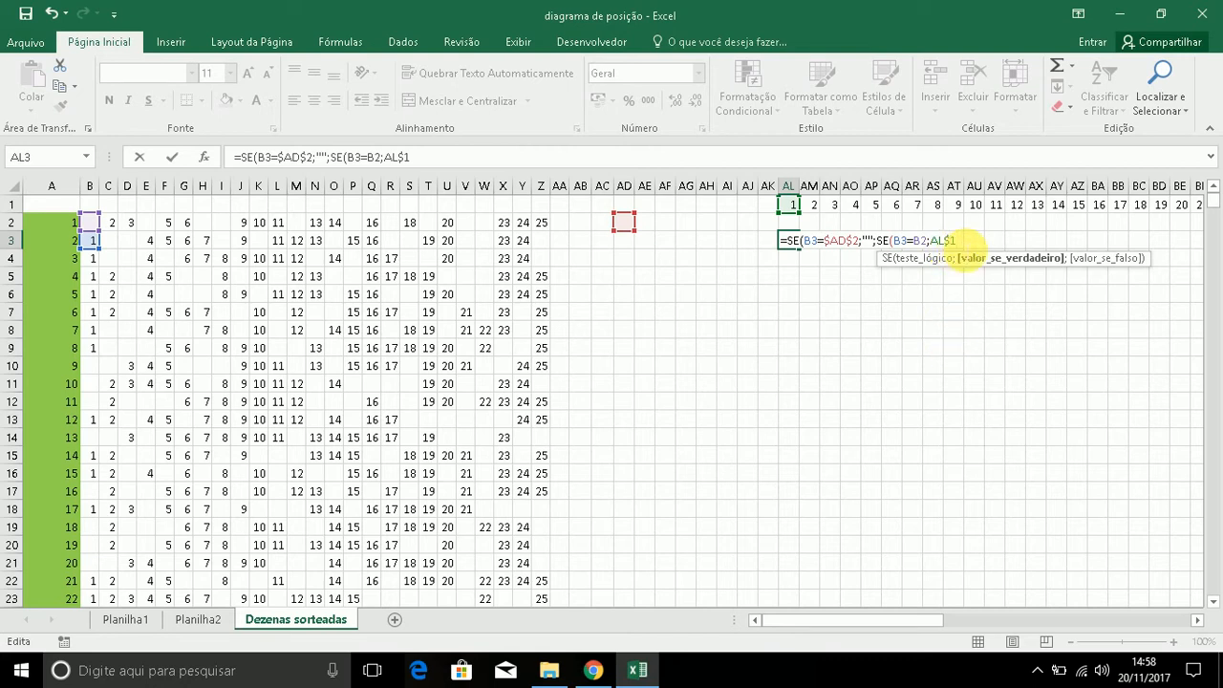
{"action": "type", "text": ";"}
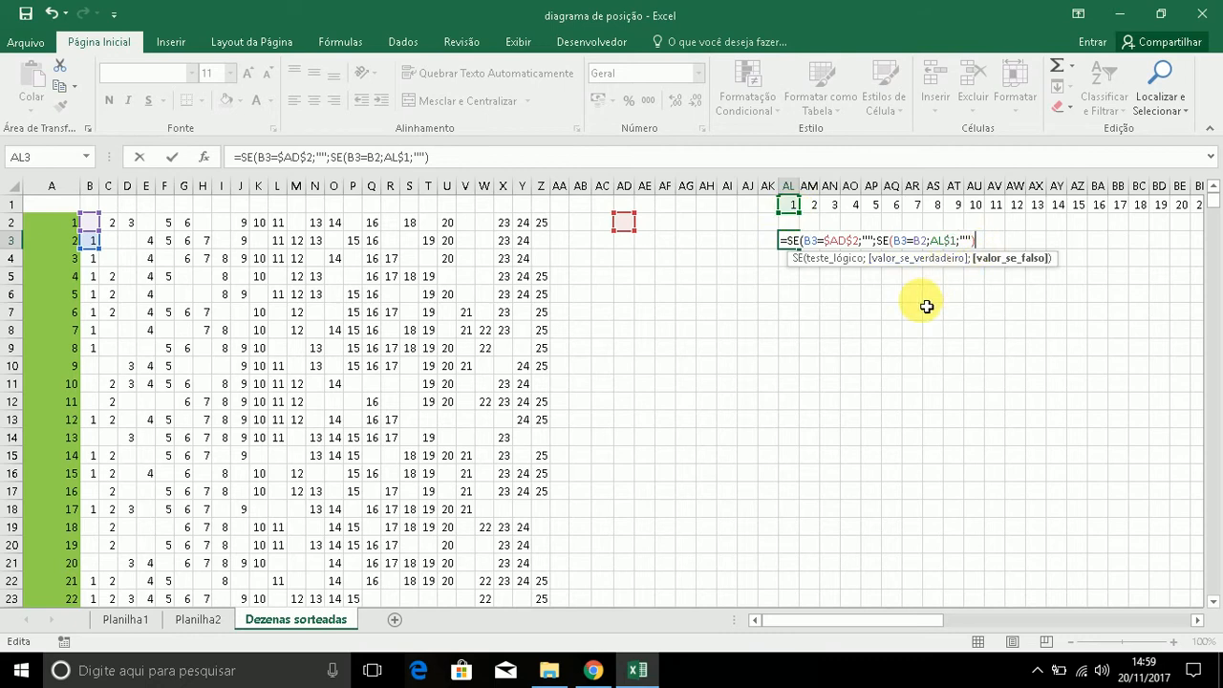
{"action": "key", "text": "Return"}
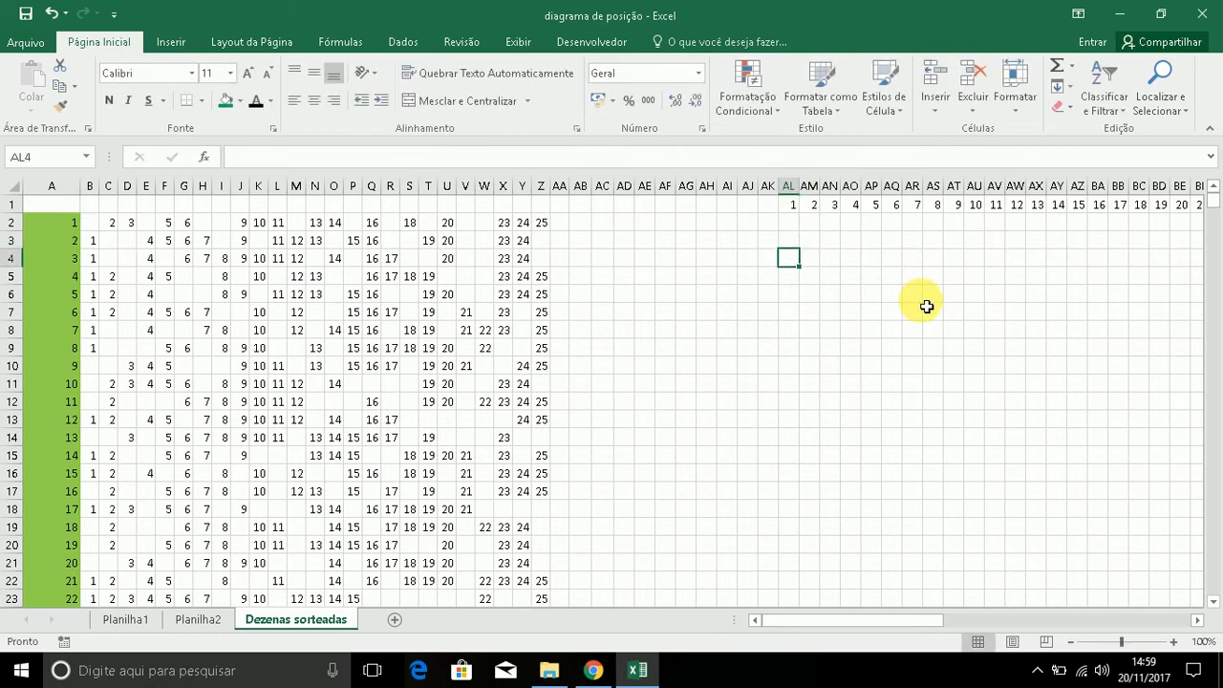
Copy the AL3 formula across row 3 to BJ3, under header 25.
{"action": "left_click", "coordinate": [791, 243]}
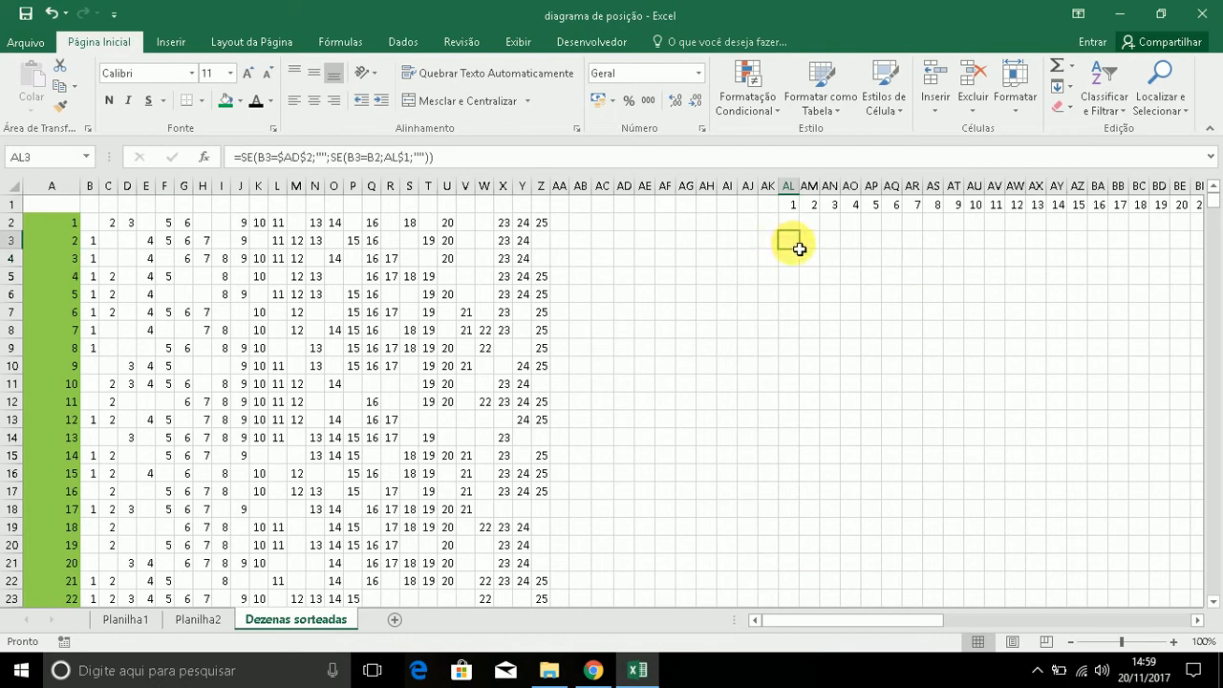
{"action": "left_click_drag", "start_coordinate": [797, 251], "coordinate": [857, 251]}
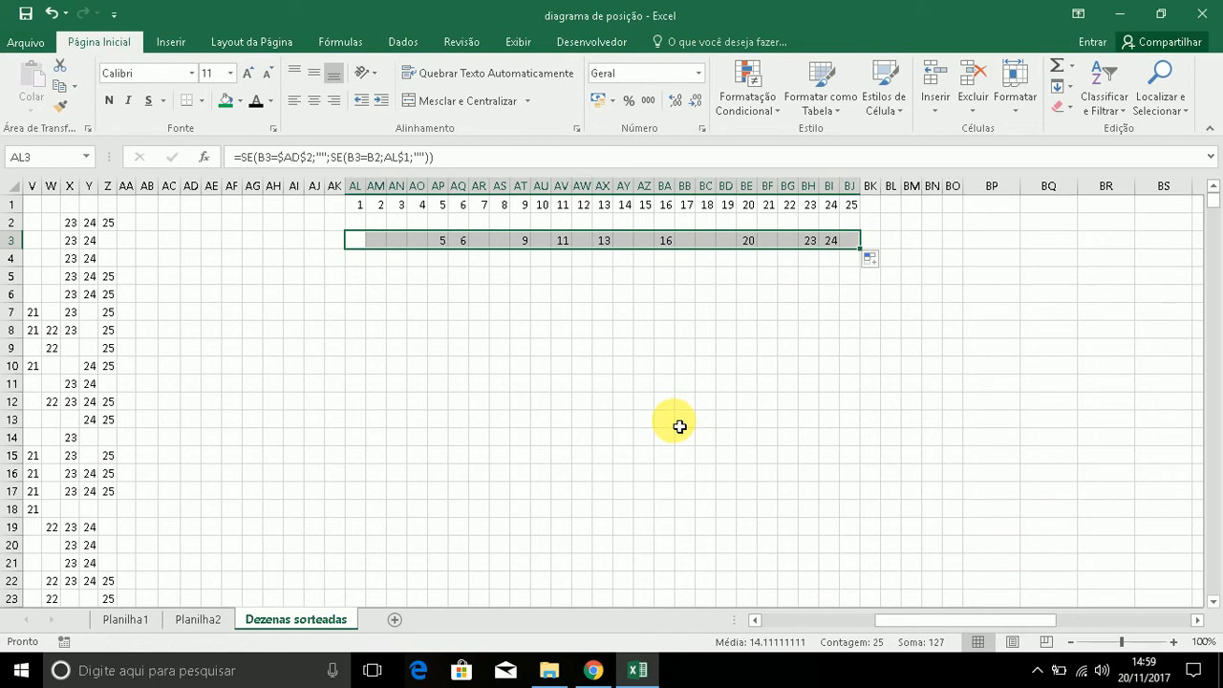
Check the cell references in the copied formulas in AP3, AQ3, AT3 and AV3.
{"action": "left_click_drag", "start_coordinate": [970, 623], "coordinate": [882, 620]}
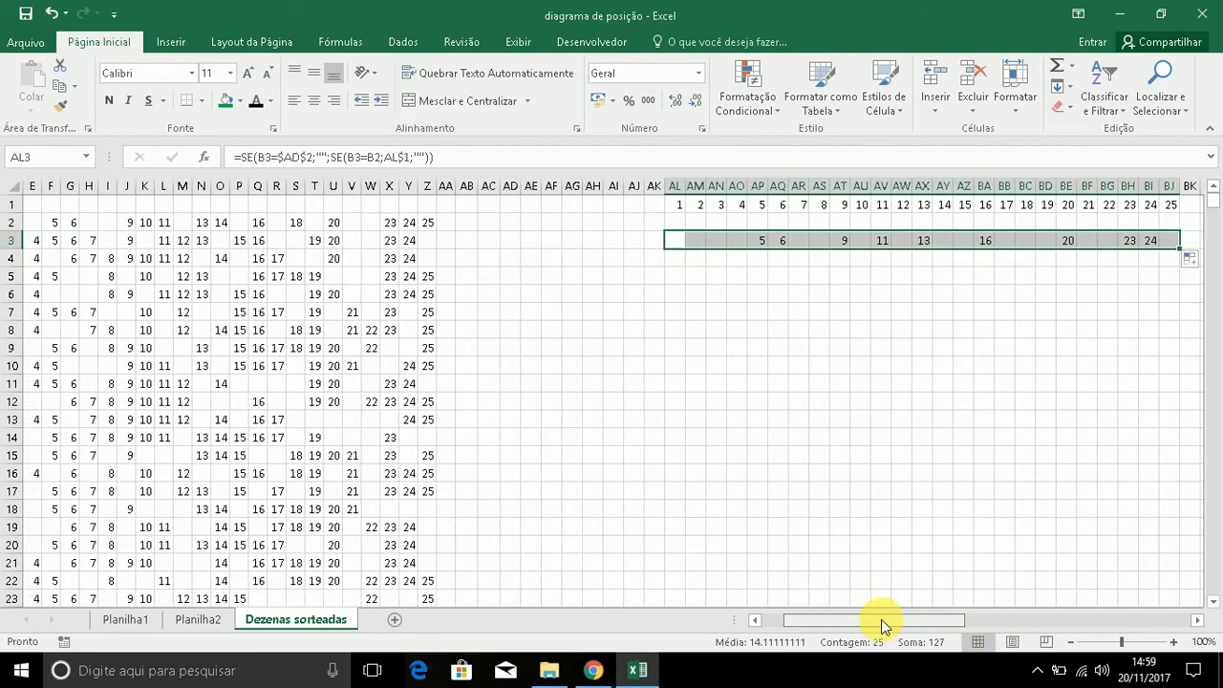
{"action": "left_click", "coordinate": [761, 246]}
{"action": "double_click", "coordinate": [758, 243]}
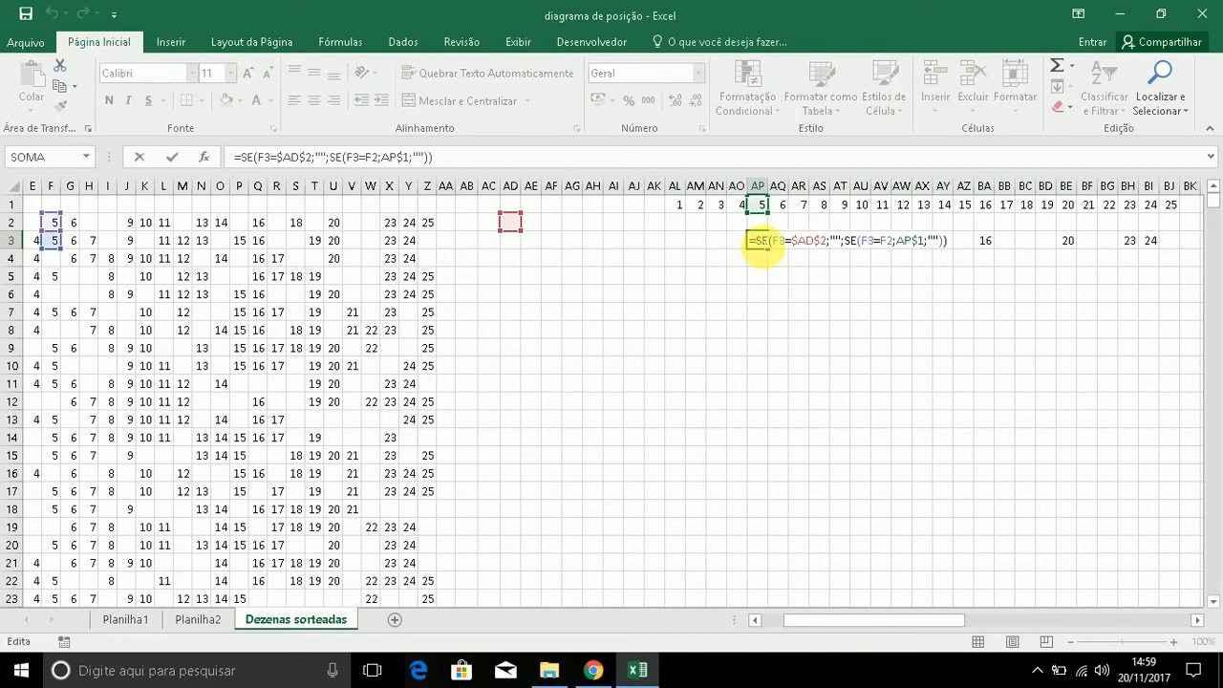
{"action": "key", "text": "Escape"}
{"action": "left_click", "coordinate": [778, 245]}
{"action": "double_click", "coordinate": [777, 245]}
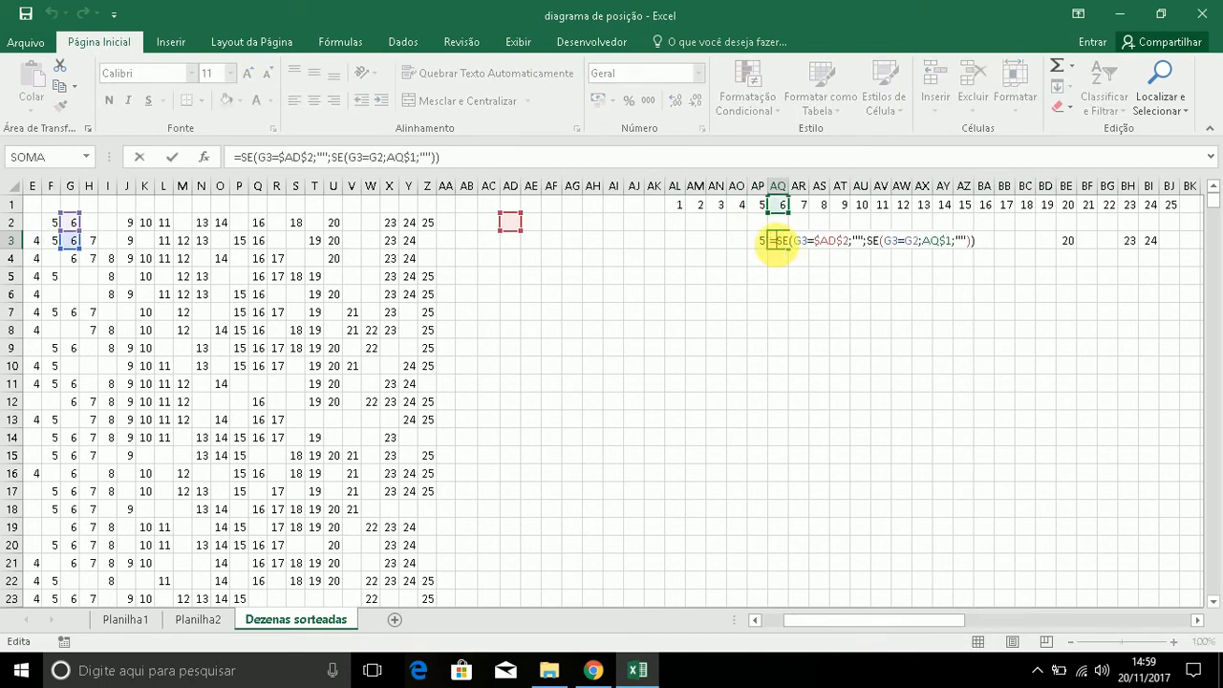
{"action": "key", "text": "Escape"}
{"action": "double_click", "coordinate": [847, 244]}
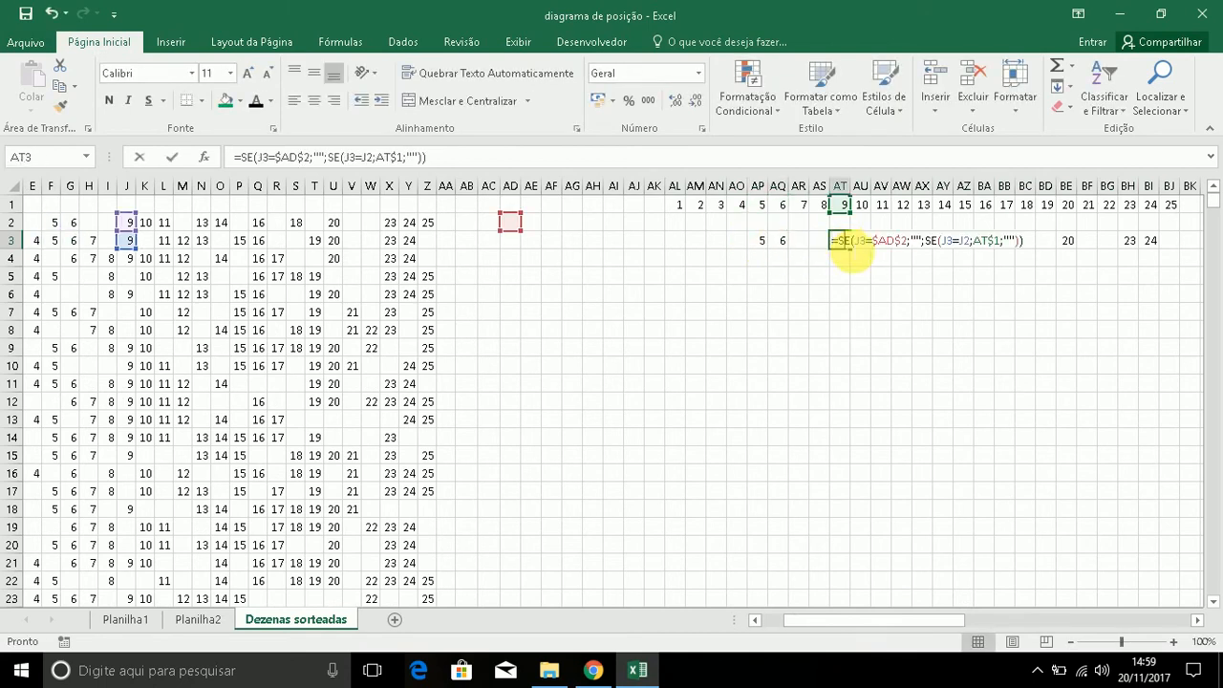
{"action": "key", "text": "Escape"}
{"action": "double_click", "coordinate": [877, 242]}
{"action": "key", "text": "Escape"}
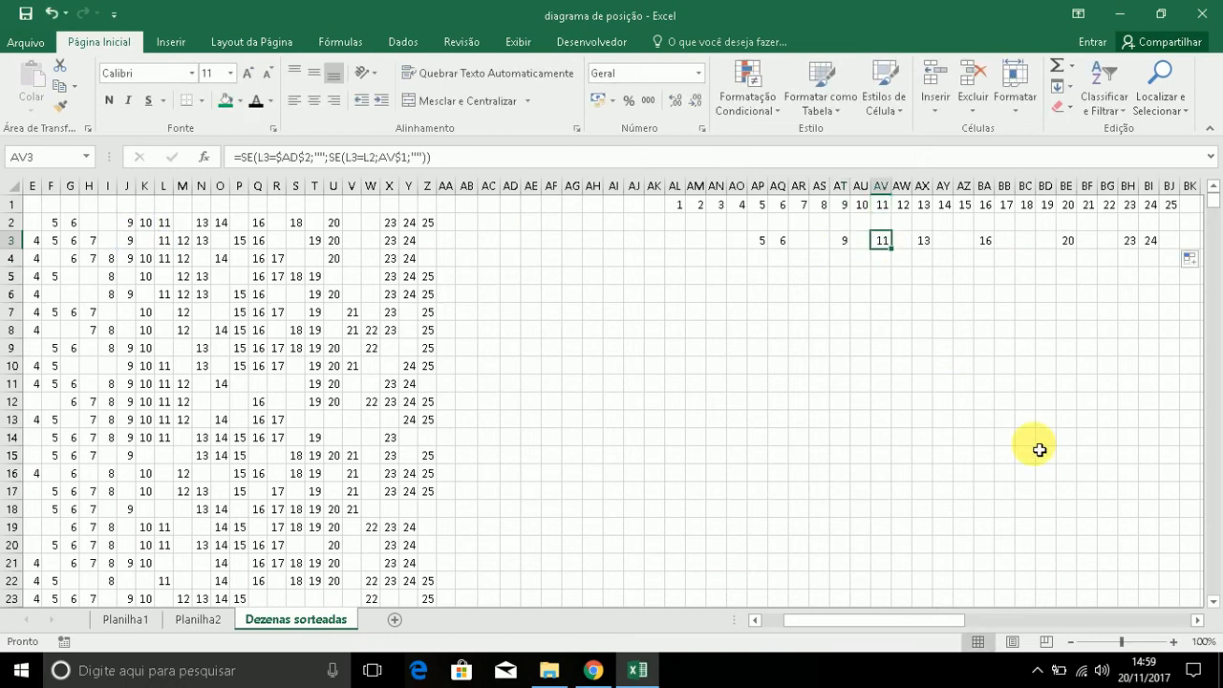
Count the repeated numbers in BM3 with =CONT.NÚM(AL3:BJ3) and fill AL3:BM3 down to row 1586.
{"action": "left_click_drag", "start_coordinate": [928, 619], "coordinate": [1036, 620]}
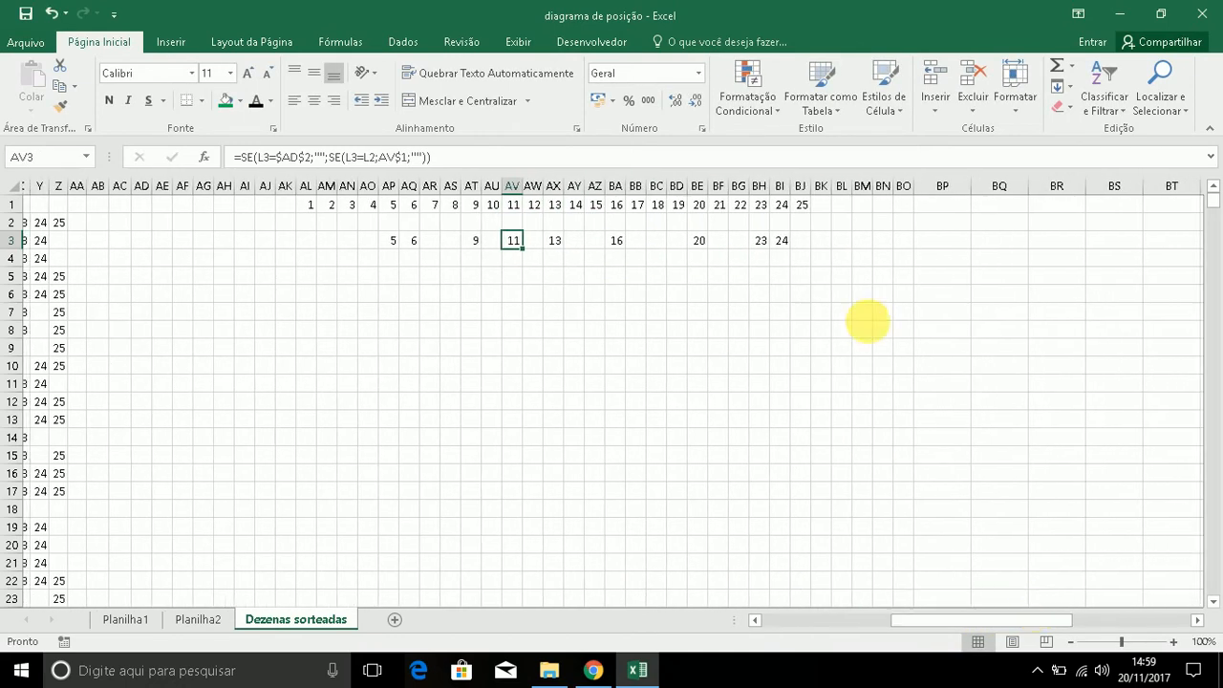
{"action": "left_click", "coordinate": [861, 247]}
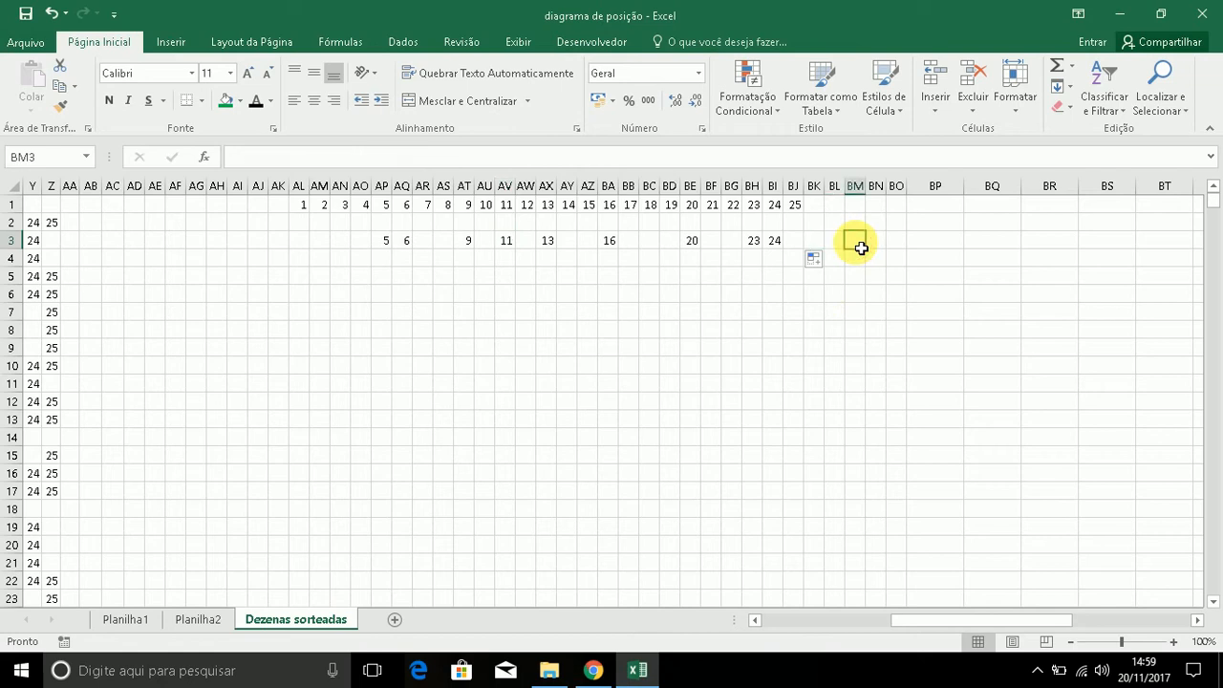
{"action": "type", "text": "="}
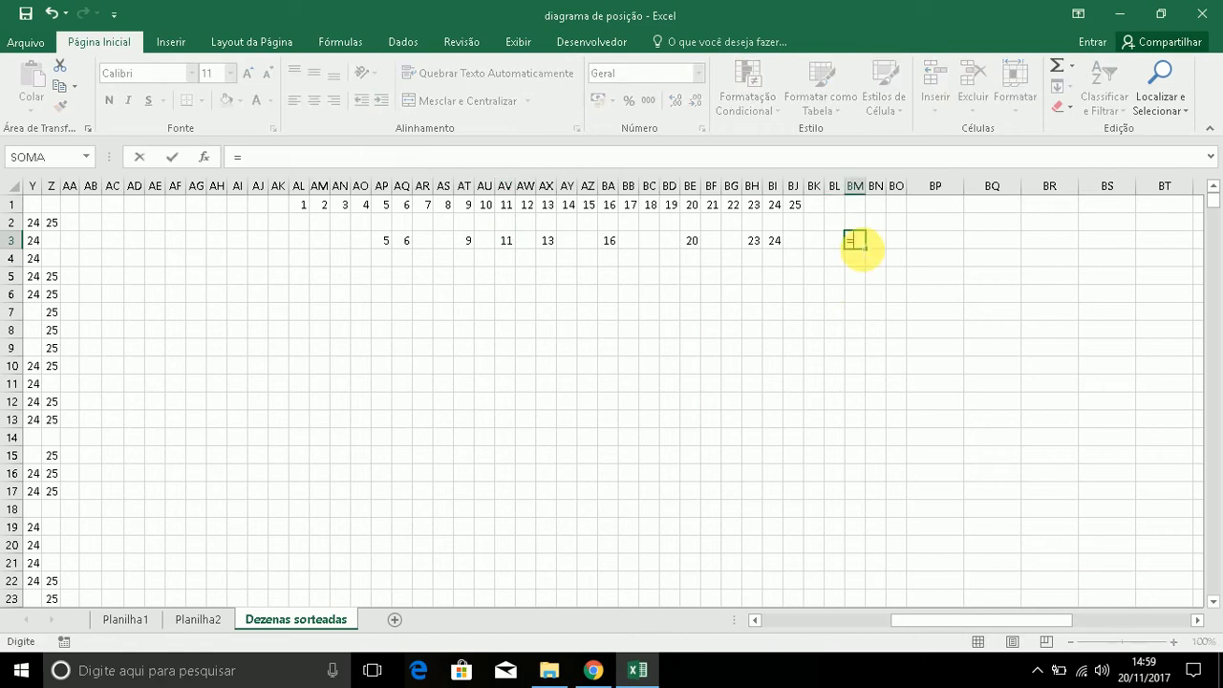
{"action": "type", "text": "co"}
{"action": "left_click", "coordinate": [920, 387]}
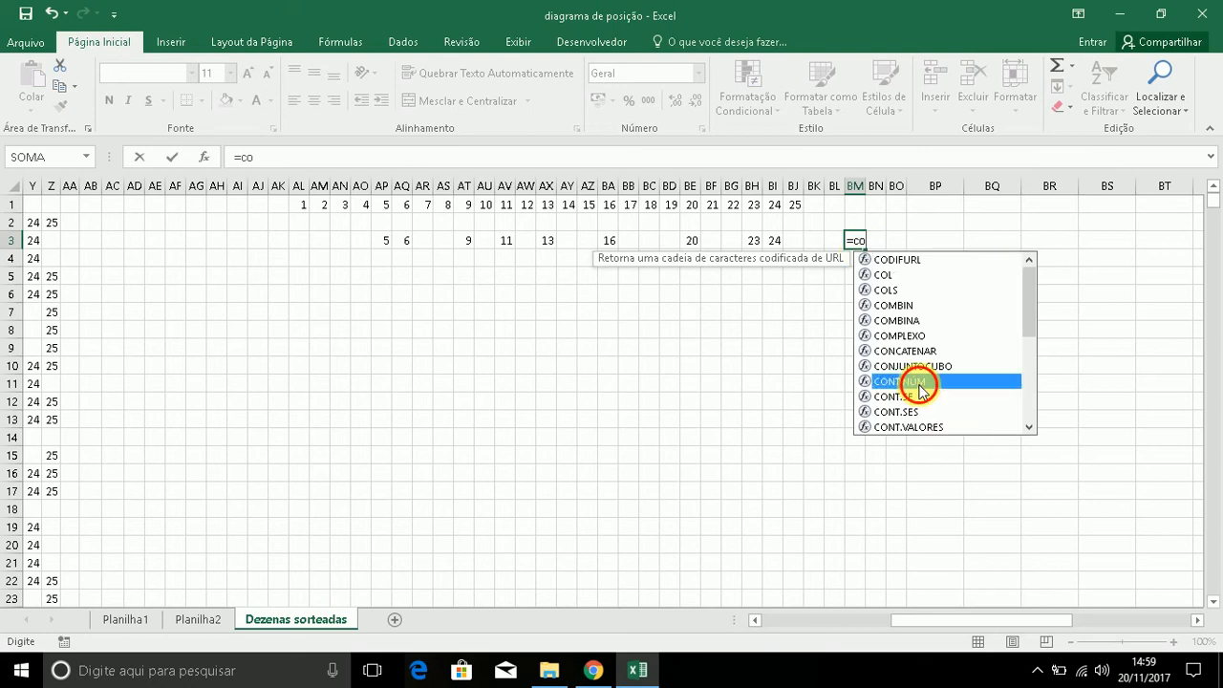
{"action": "double_click", "coordinate": [920, 387]}
{"action": "left_click", "coordinate": [302, 242]}
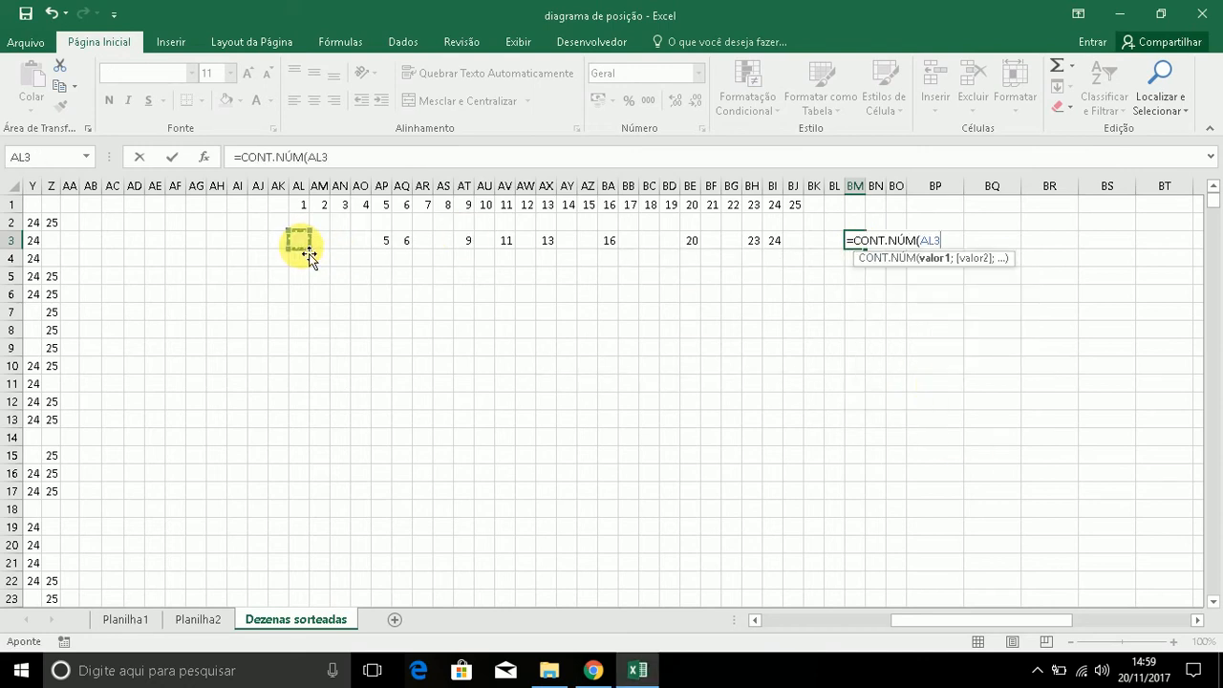
{"action": "key", "text": "F8"}
{"action": "left_click", "coordinate": [799, 241]}
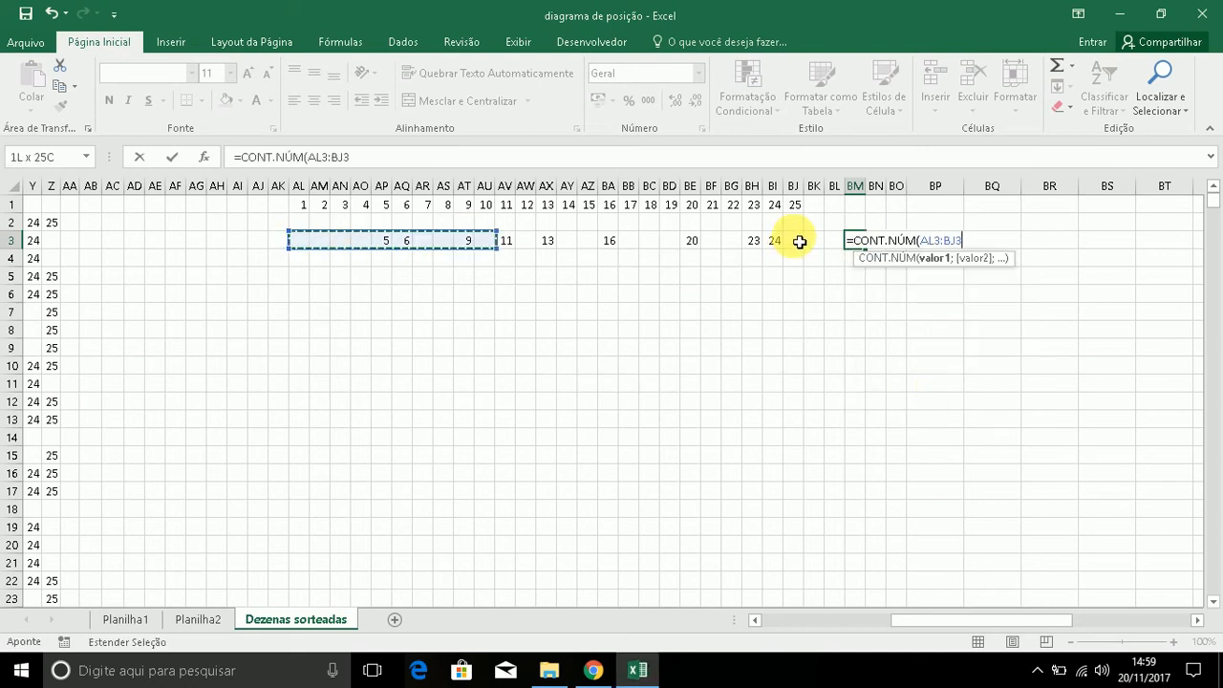
{"action": "type", "text": ")"}
{"action": "key", "text": "Return"}
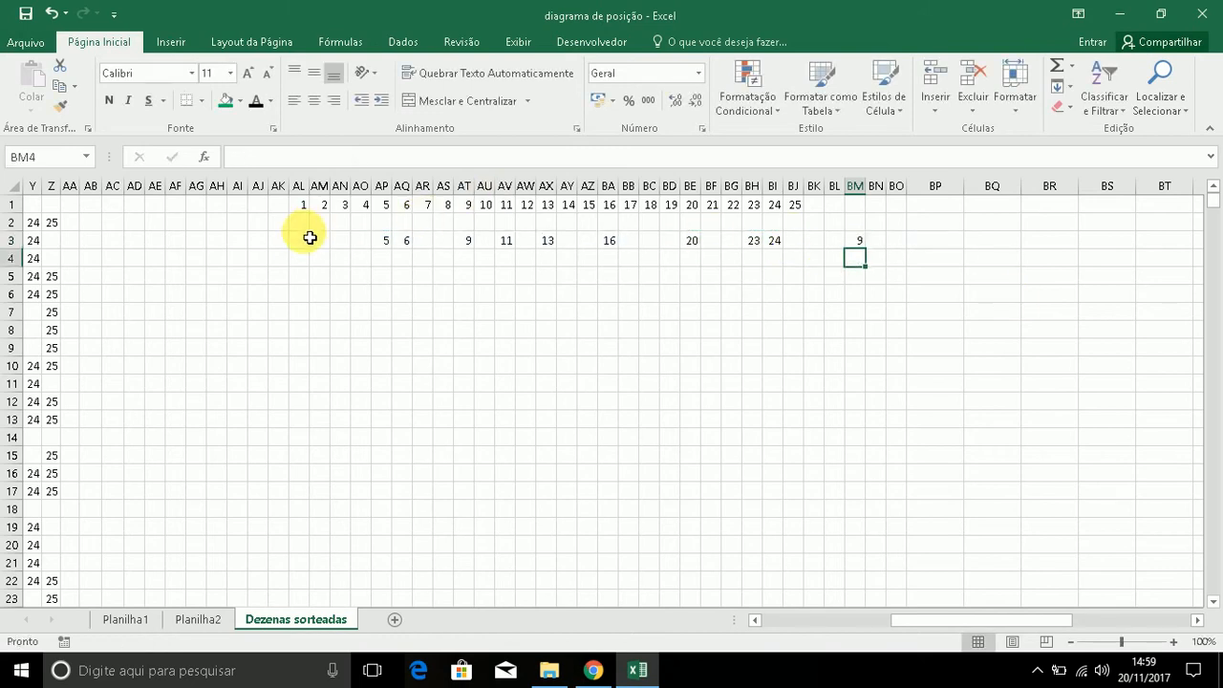
{"action": "left_click_drag", "start_coordinate": [304, 239], "coordinate": [564, 469]}
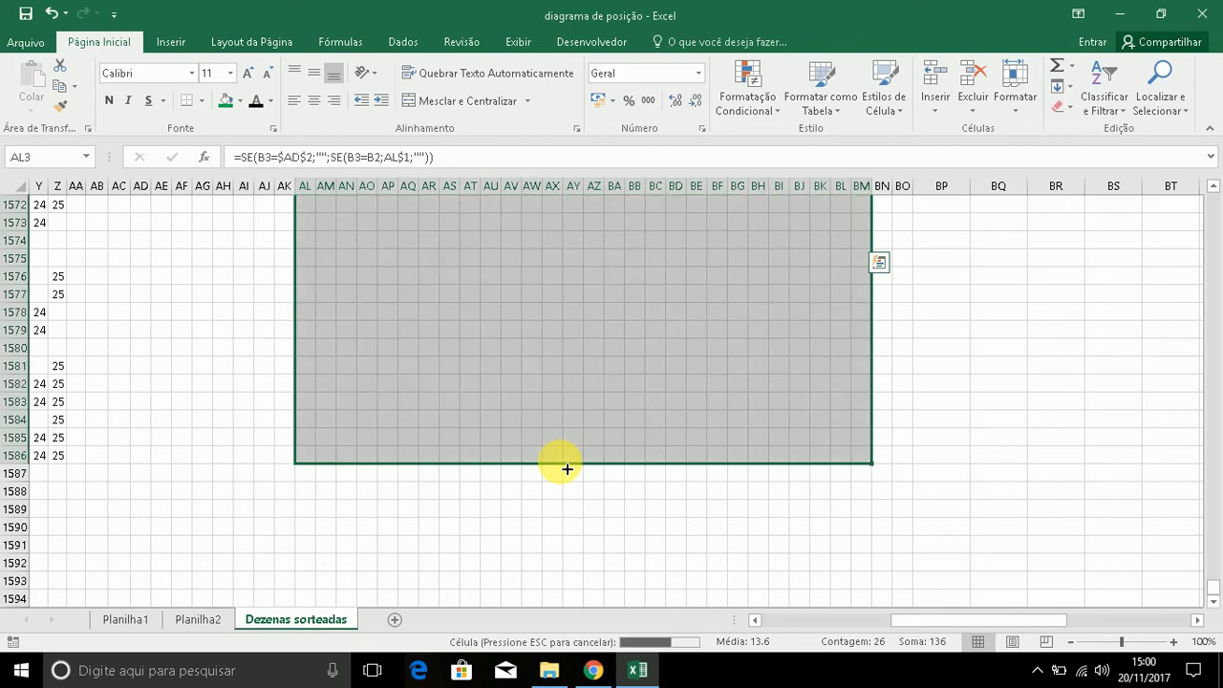
Average the repeat counts from BM3 to BM1586 with a MÉDIA formula in BM1589.
{"action": "left_click", "coordinate": [861, 508]}
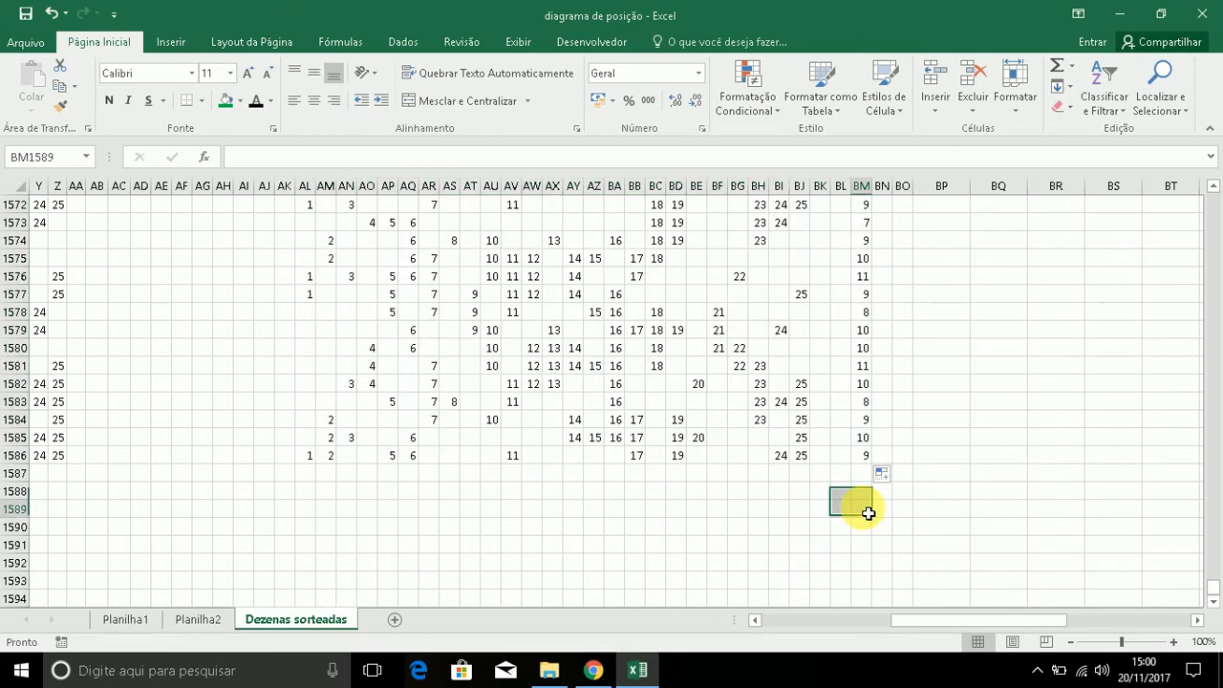
{"action": "type", "text": "=m"}
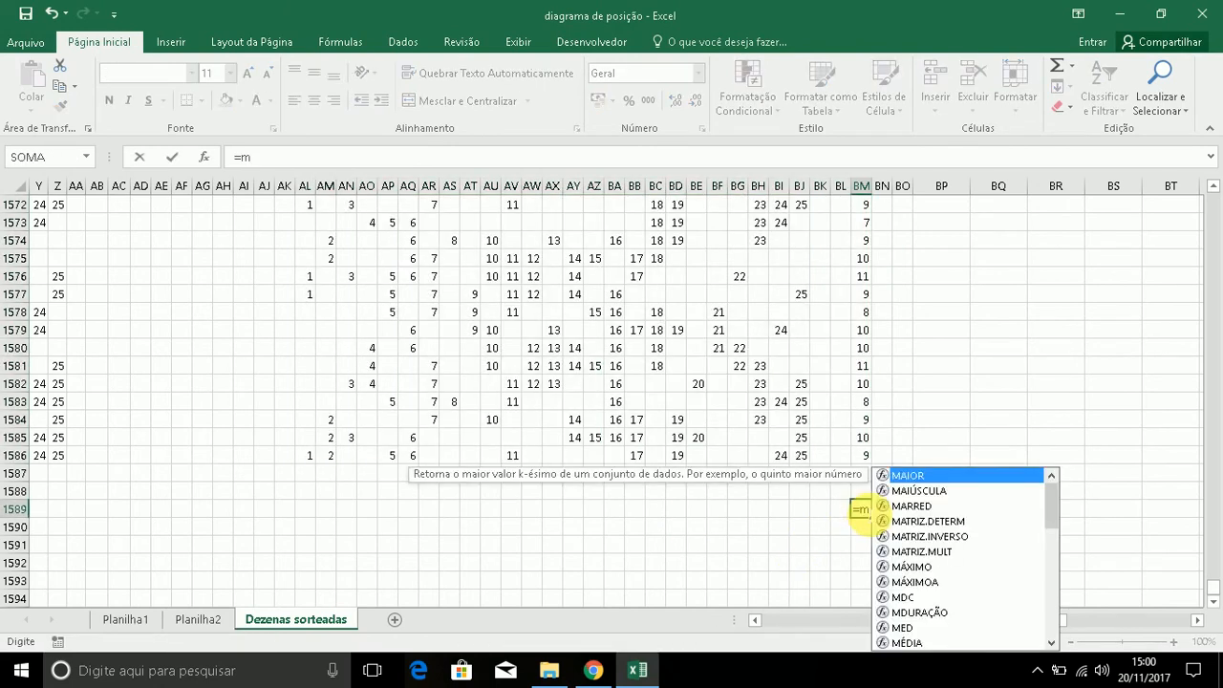
{"action": "type", "text": "édo"}
{"action": "key", "text": "BackSpace"}
{"action": "type", "text": "i"}
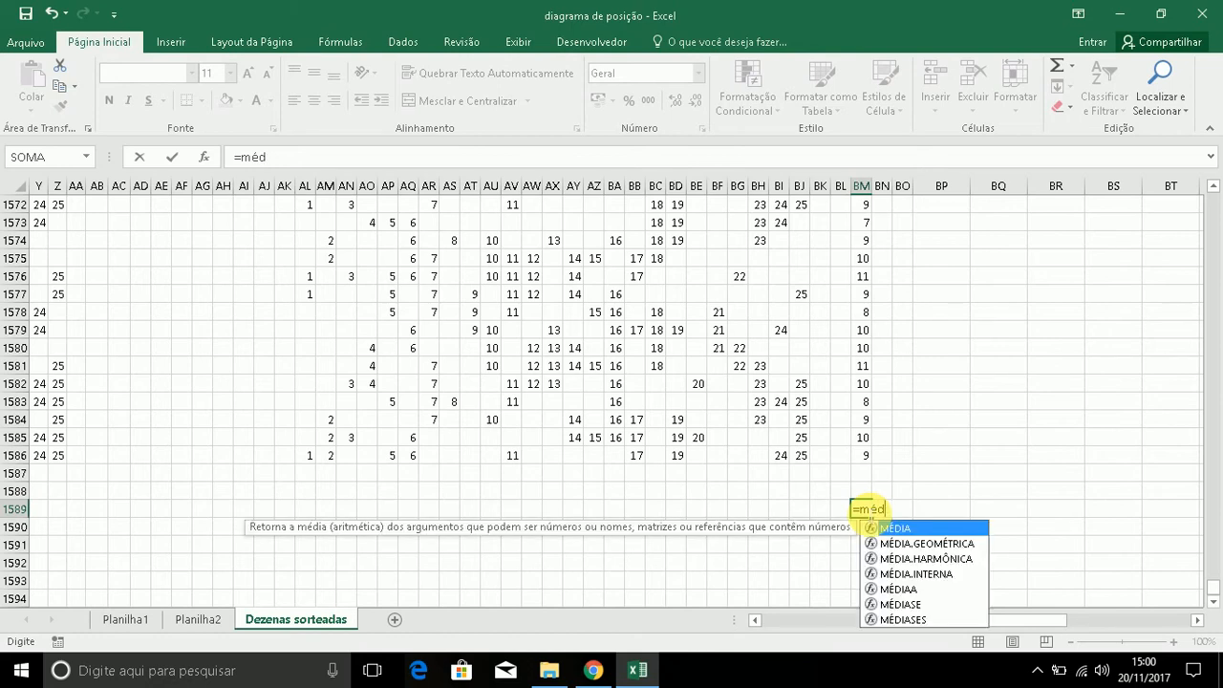
{"action": "double_click", "coordinate": [869, 528]}
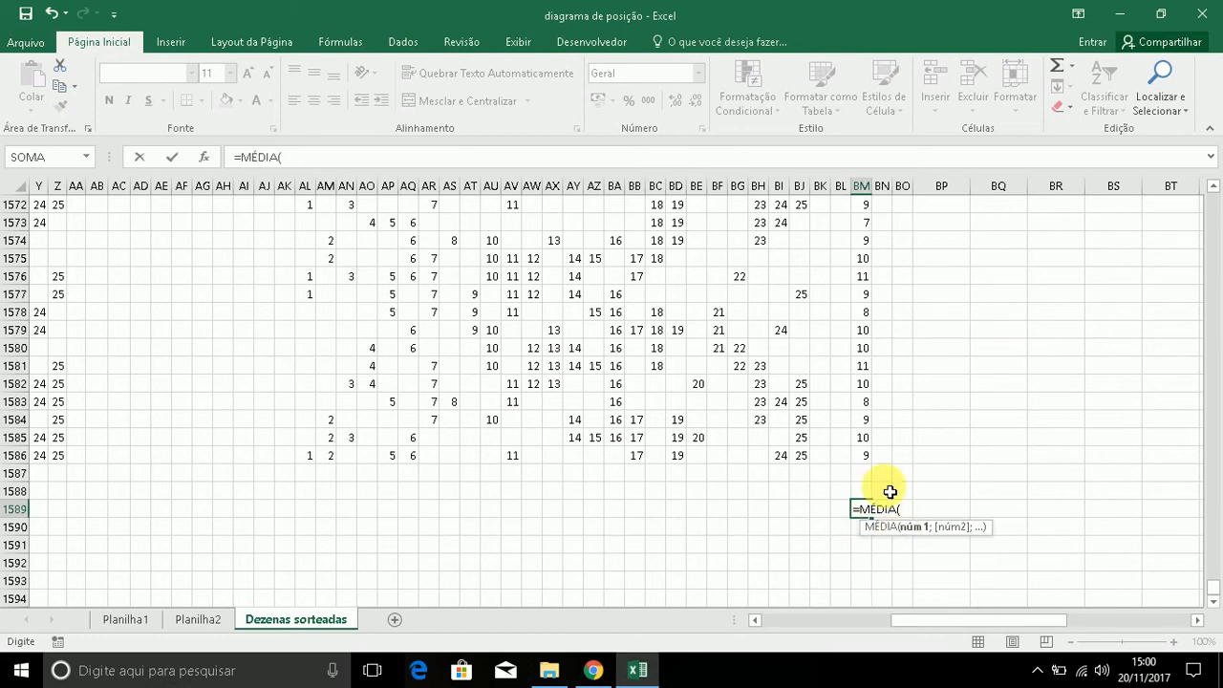
{"action": "left_click", "coordinate": [866, 457]}
{"action": "key", "text": "F8"}
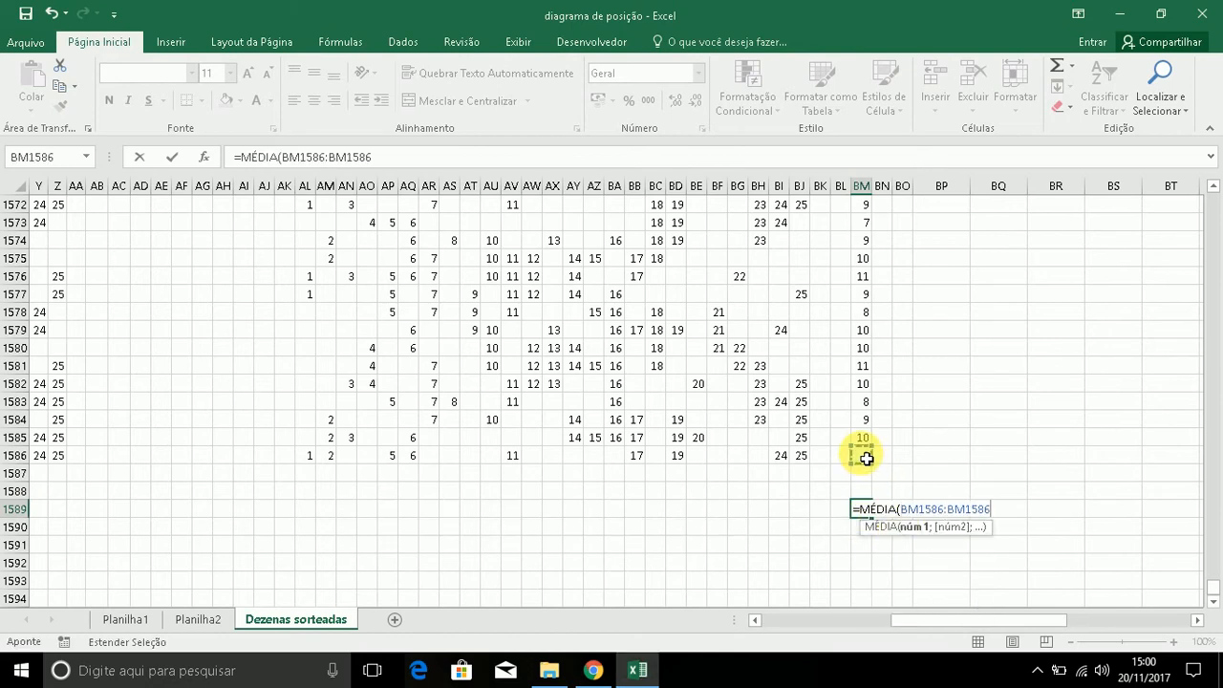
{"action": "key", "text": "BackSpace"}
{"action": "key", "text": "BackSpace"}
{"action": "key", "text": "BackSpace"}
{"action": "key", "text": "BackSpace"}
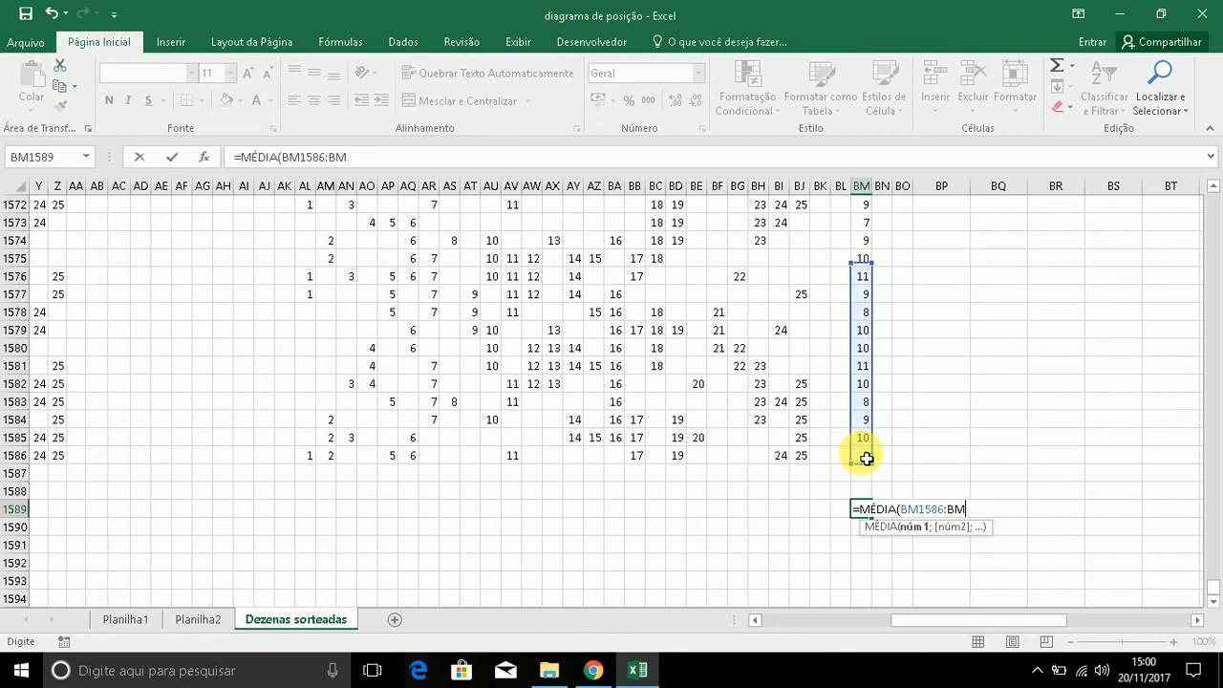
{"action": "type", "text": "3"}
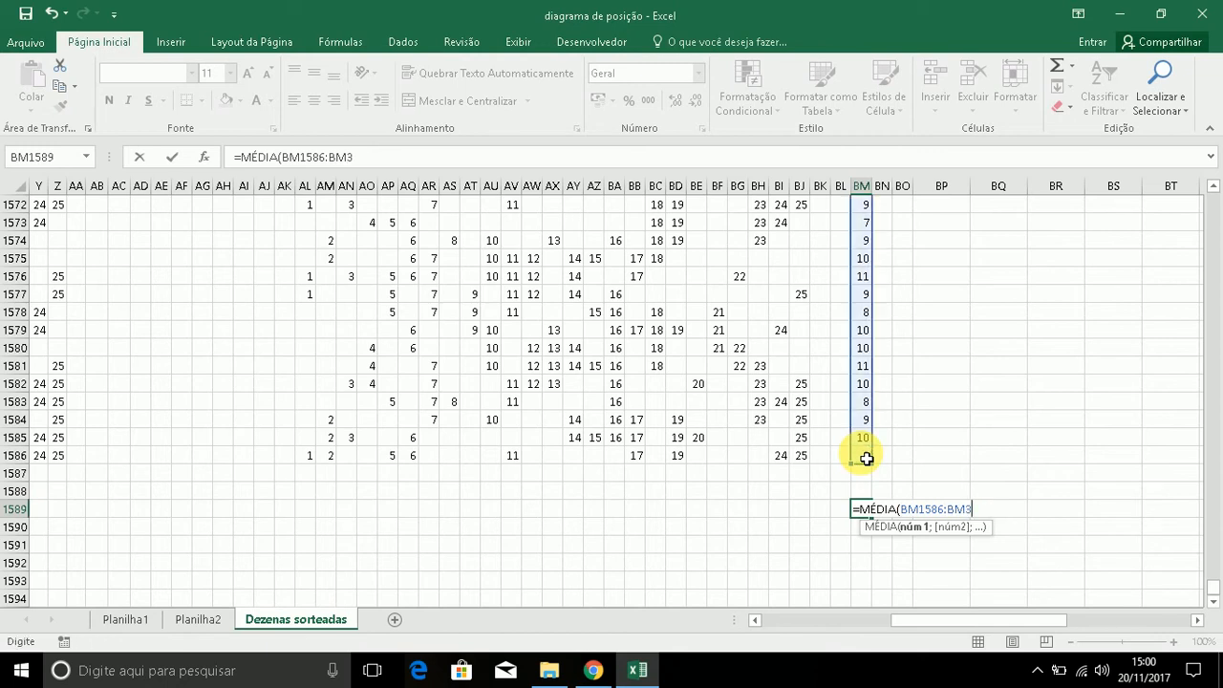
{"action": "type", "text": ")"}
{"action": "key", "text": "Return"}
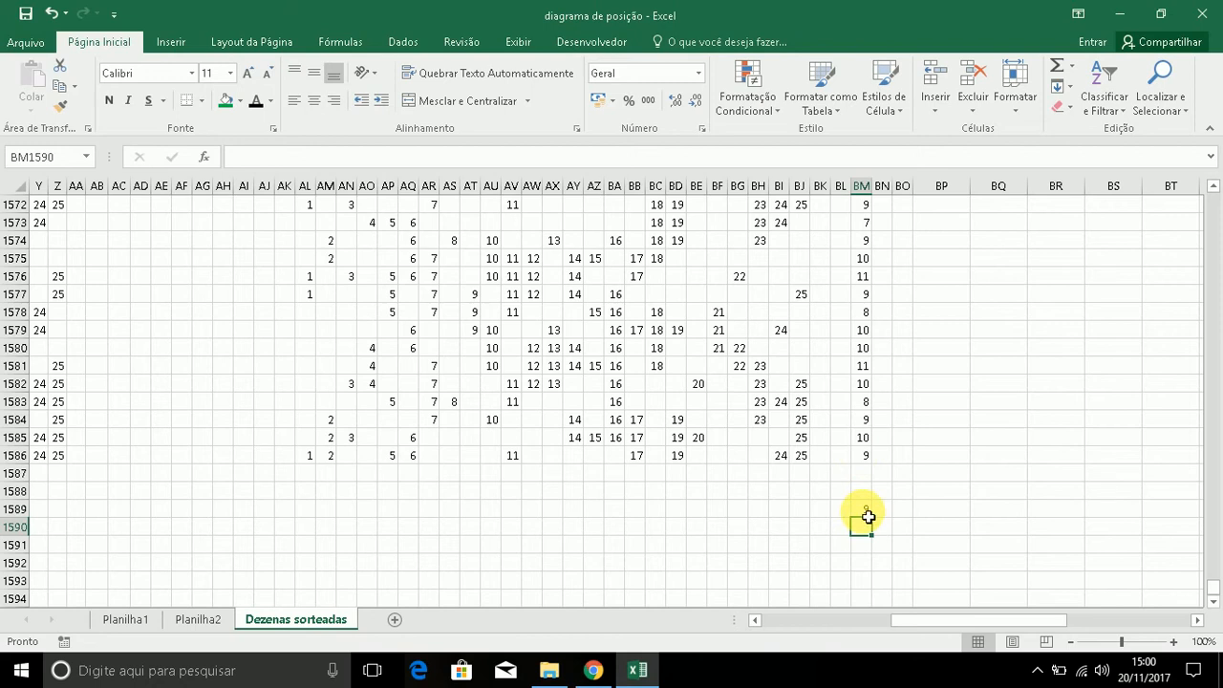
Widen column BM to show the average's decimals and open the BM1589 formula to check its range.
{"action": "left_click_drag", "start_coordinate": [873, 188], "coordinate": [896, 197]}
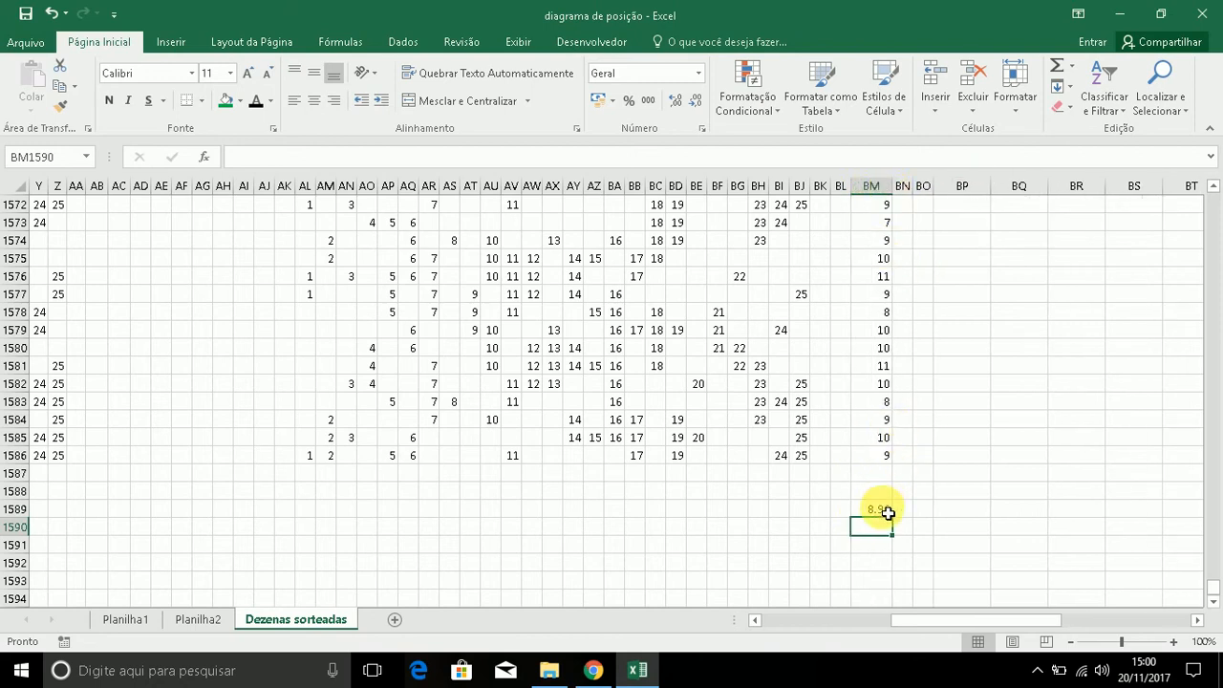
{"action": "left_click", "coordinate": [872, 510]}
{"action": "double_click", "coordinate": [887, 513]}
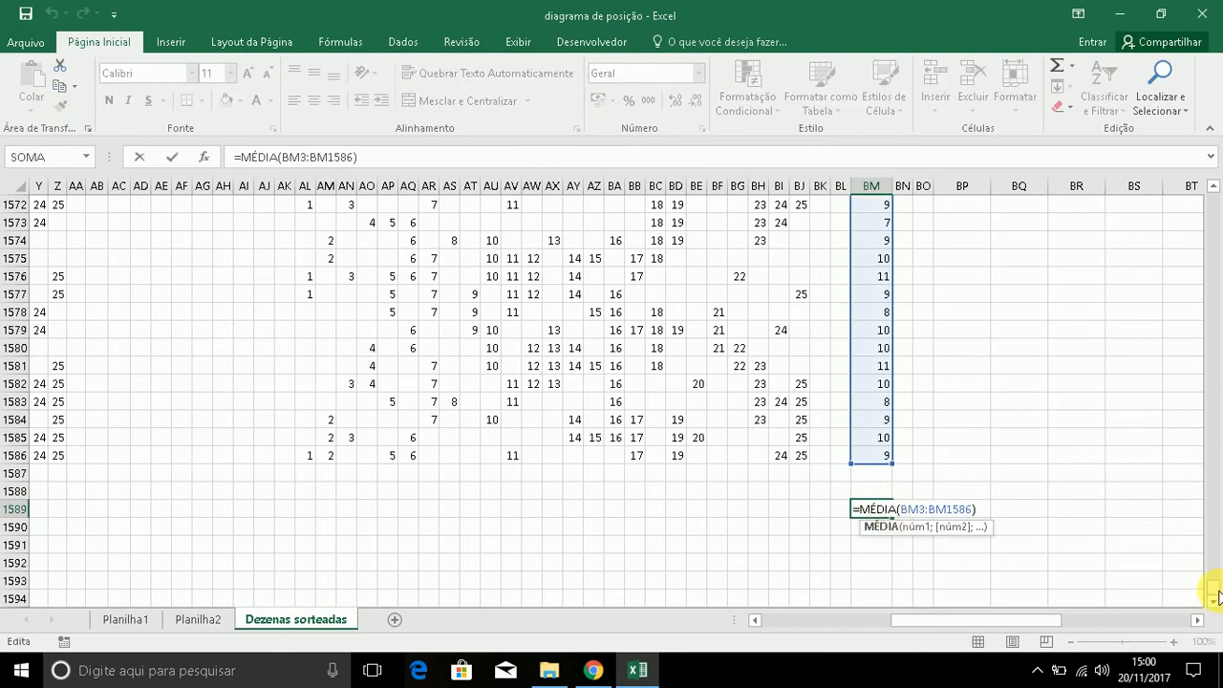
Close the BM1589 average formula unchanged and check the count formula in BM1586.
{"action": "mouse_move", "coordinate": [1215, 593]}
{"action": "left_mouse_down"}
{"action": "mouse_move", "coordinate": [1214, 205]}
{"action": "mouse_move", "coordinate": [1216, 585]}
{"action": "left_mouse_up"}
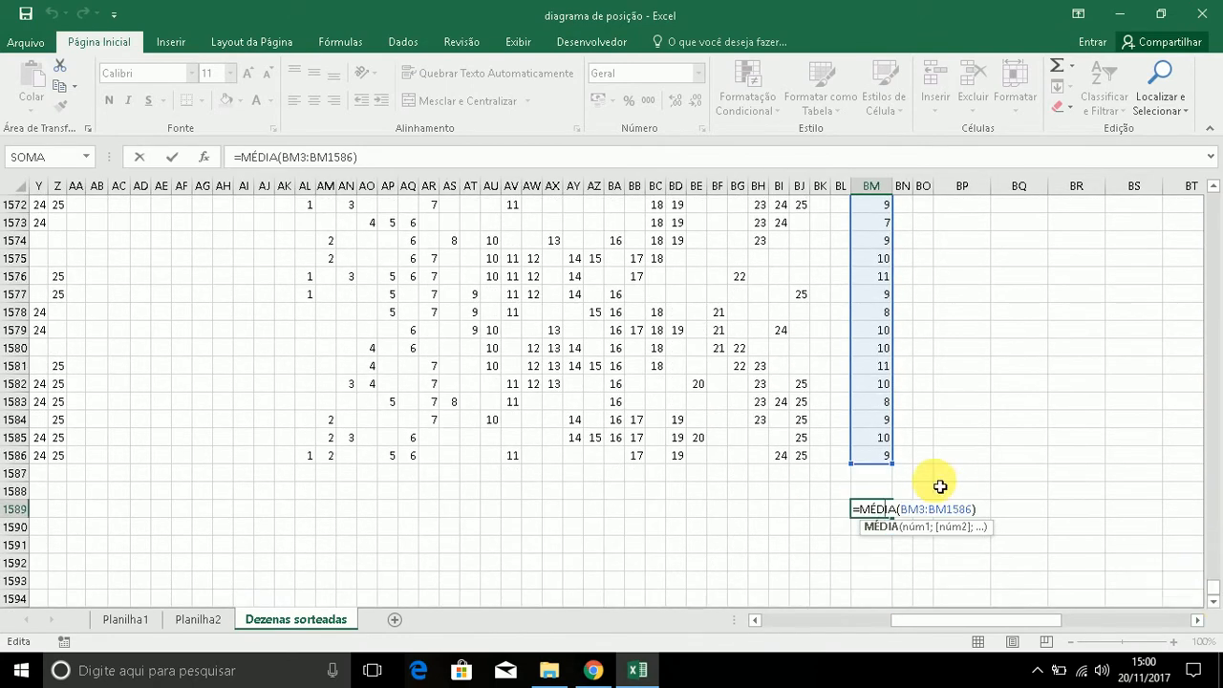
{"action": "key", "text": "ctrl+Return"}
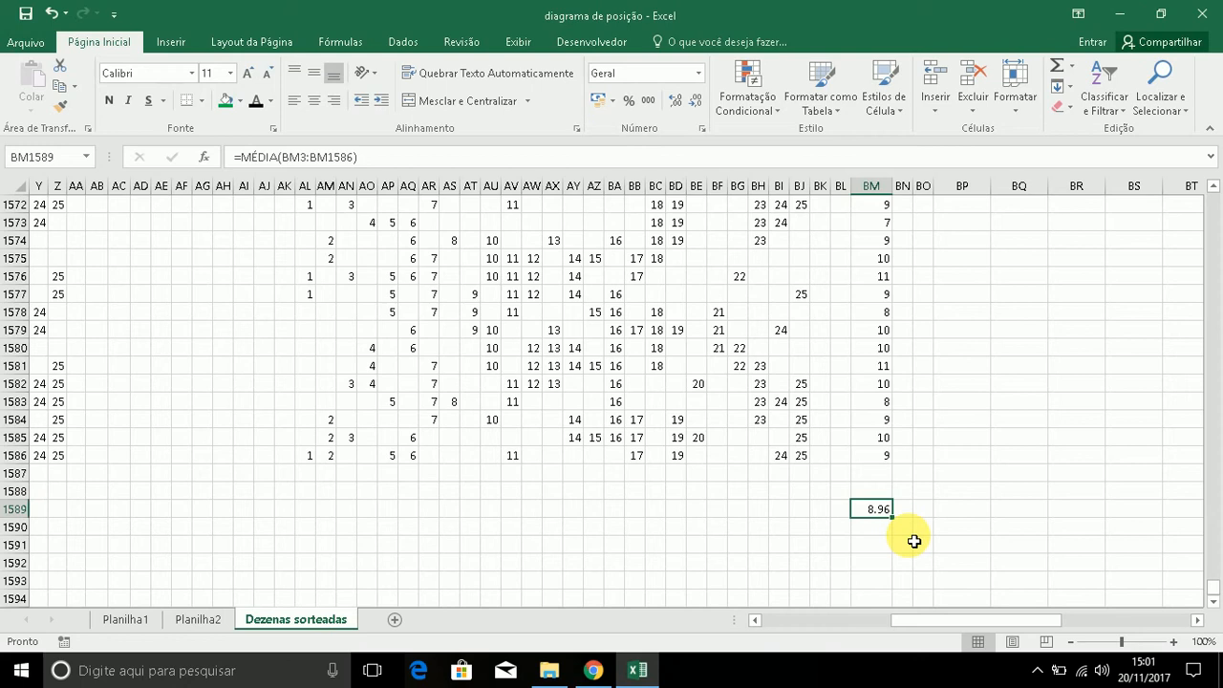
{"action": "left_click", "coordinate": [885, 457]}
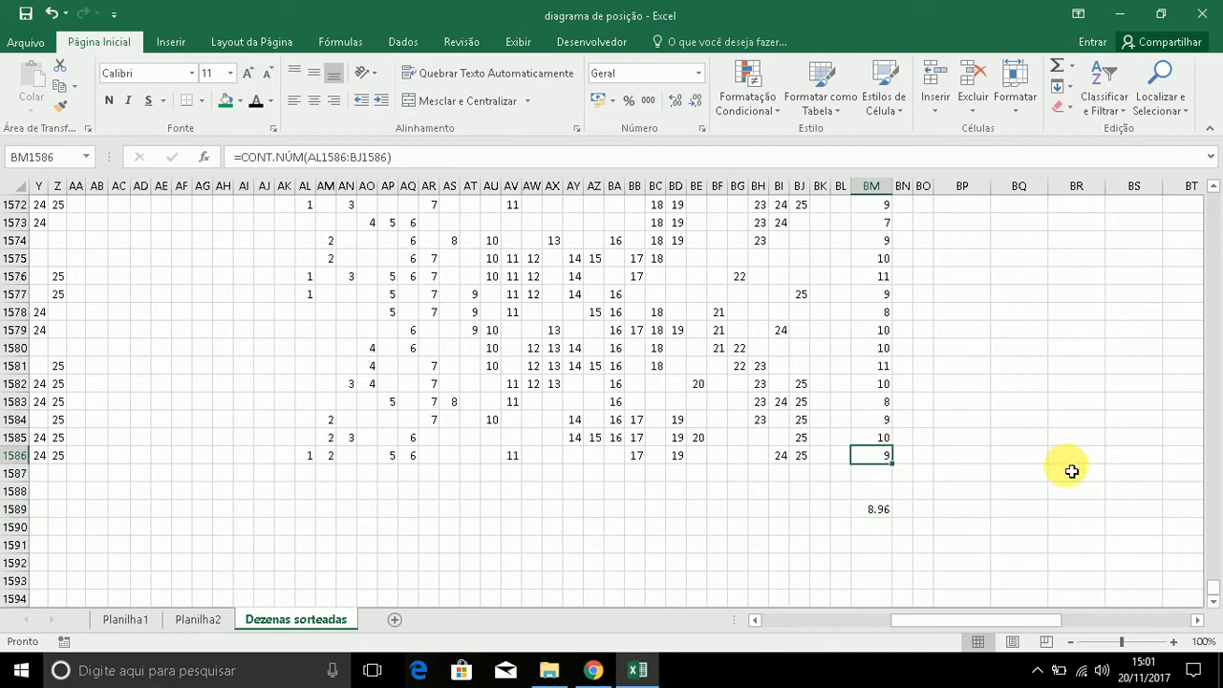
Enter 1 and 2 in BQ1587 and BR1587 and extend the series to 15 in CE1587.
{"action": "left_click", "coordinate": [1199, 621]}
{"action": "left_click_drag", "start_coordinate": [1201, 626], "coordinate": [1202, 626]}
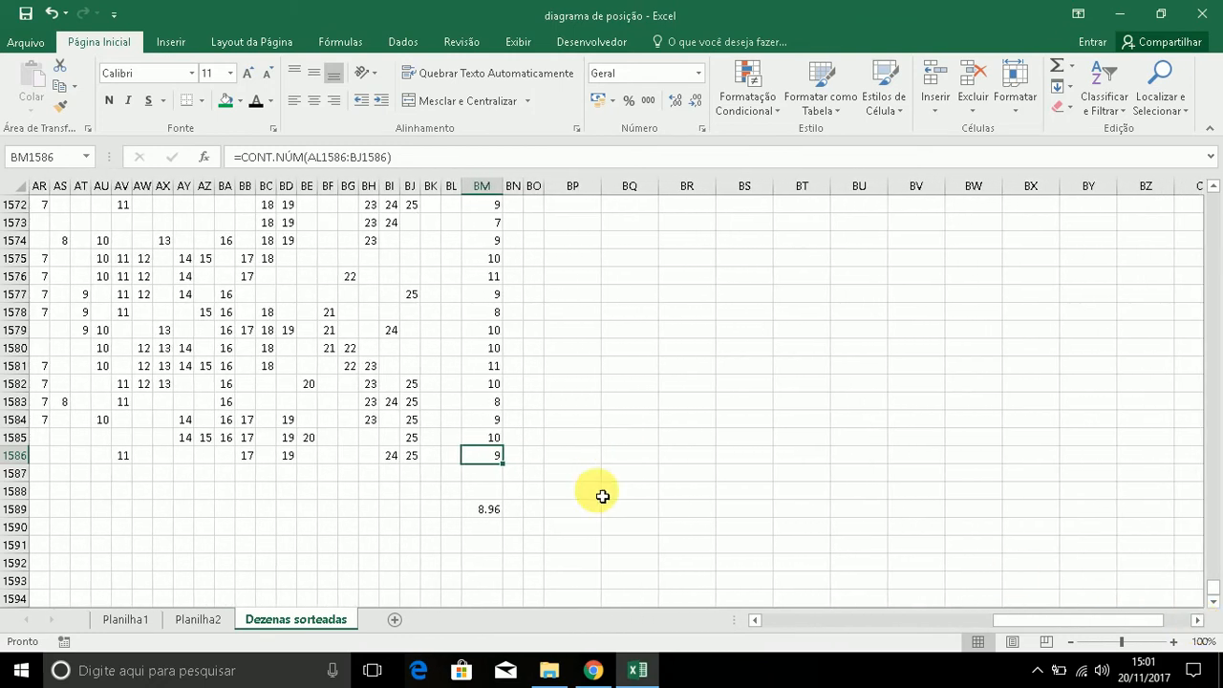
{"action": "left_click", "coordinate": [638, 474]}
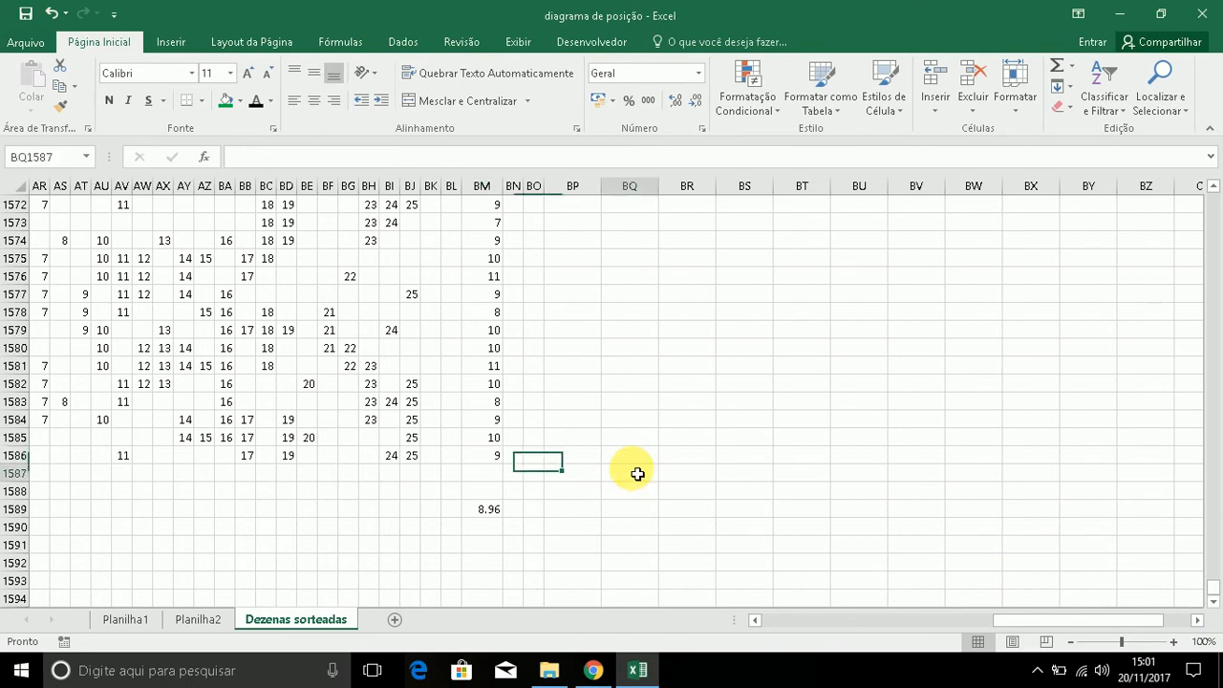
{"action": "type", "text": "1"}
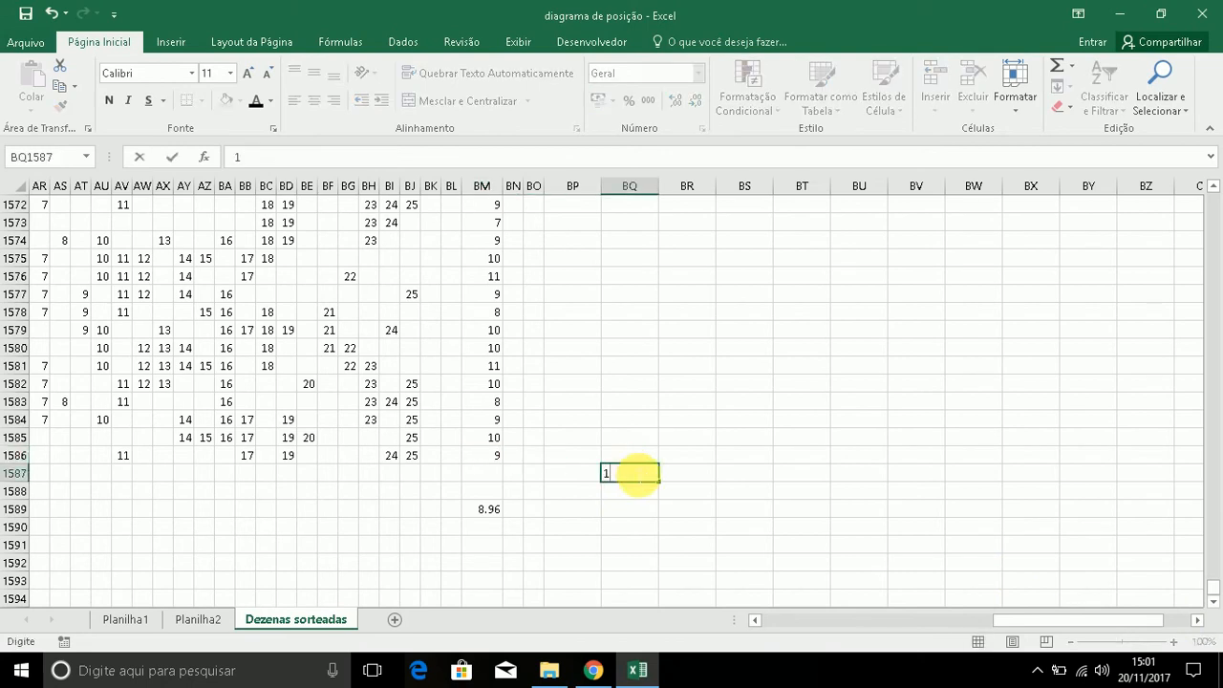
{"action": "key", "text": "Tab"}
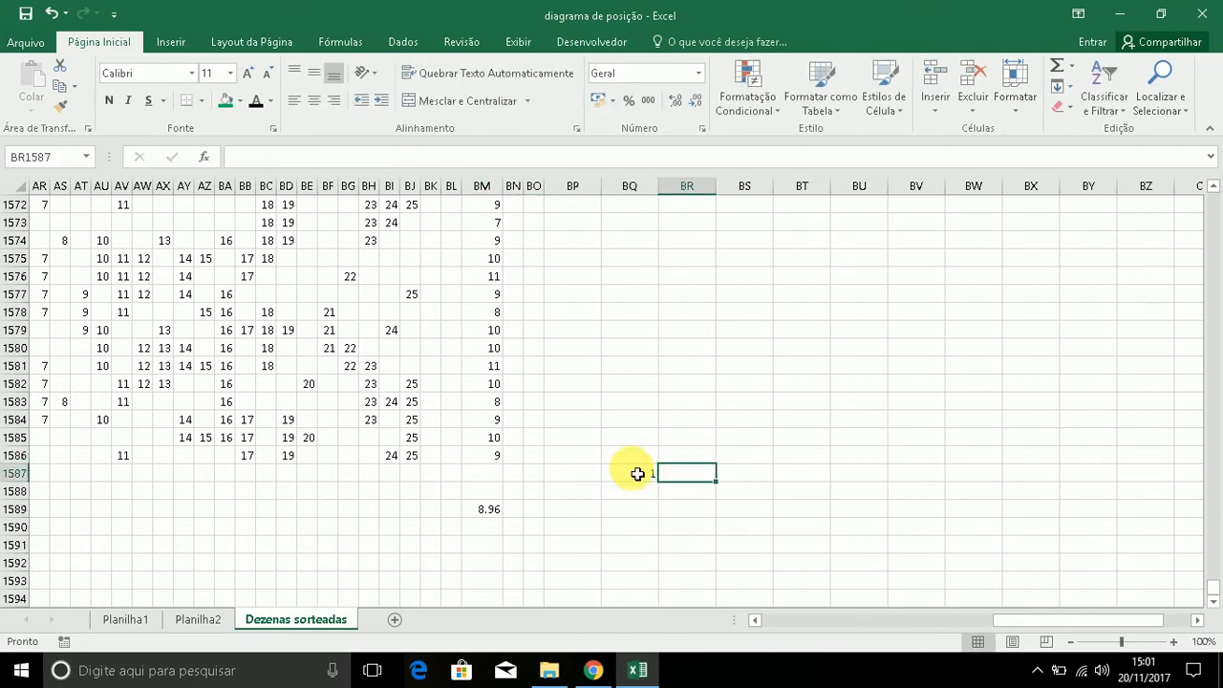
{"action": "type", "text": "2"}
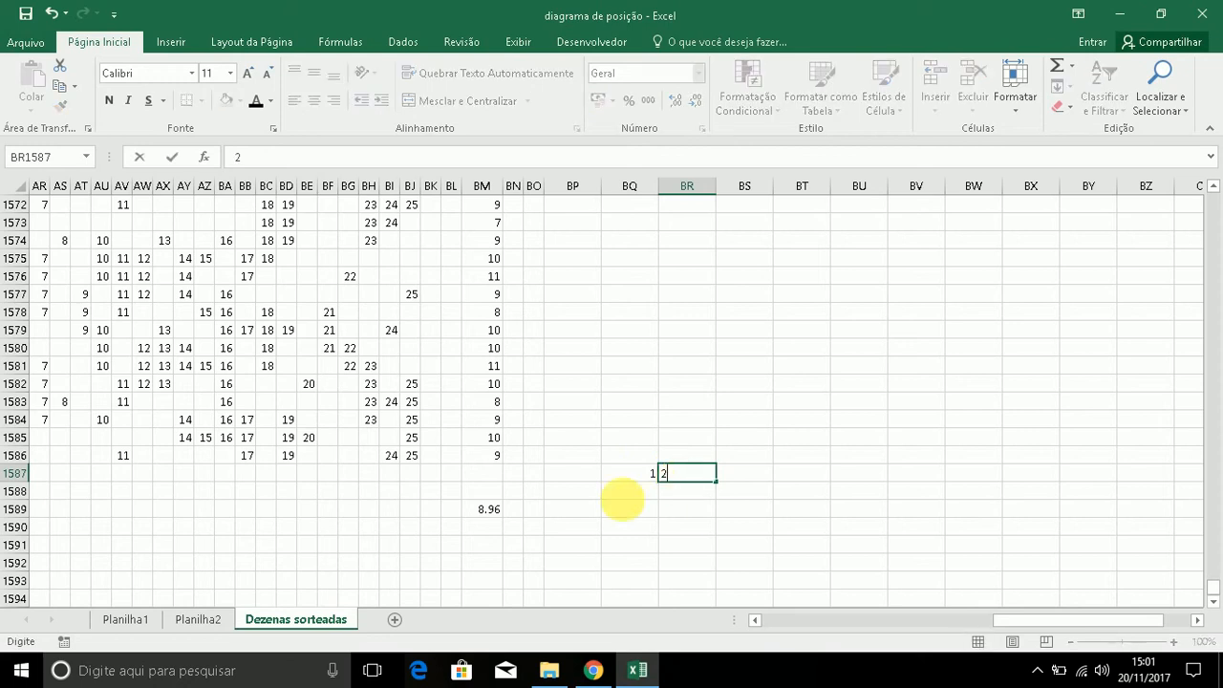
{"action": "left_click", "coordinate": [582, 481]}
{"action": "left_click", "coordinate": [631, 479]}
{"action": "left_click_drag", "start_coordinate": [631, 479], "coordinate": [1173, 470]}
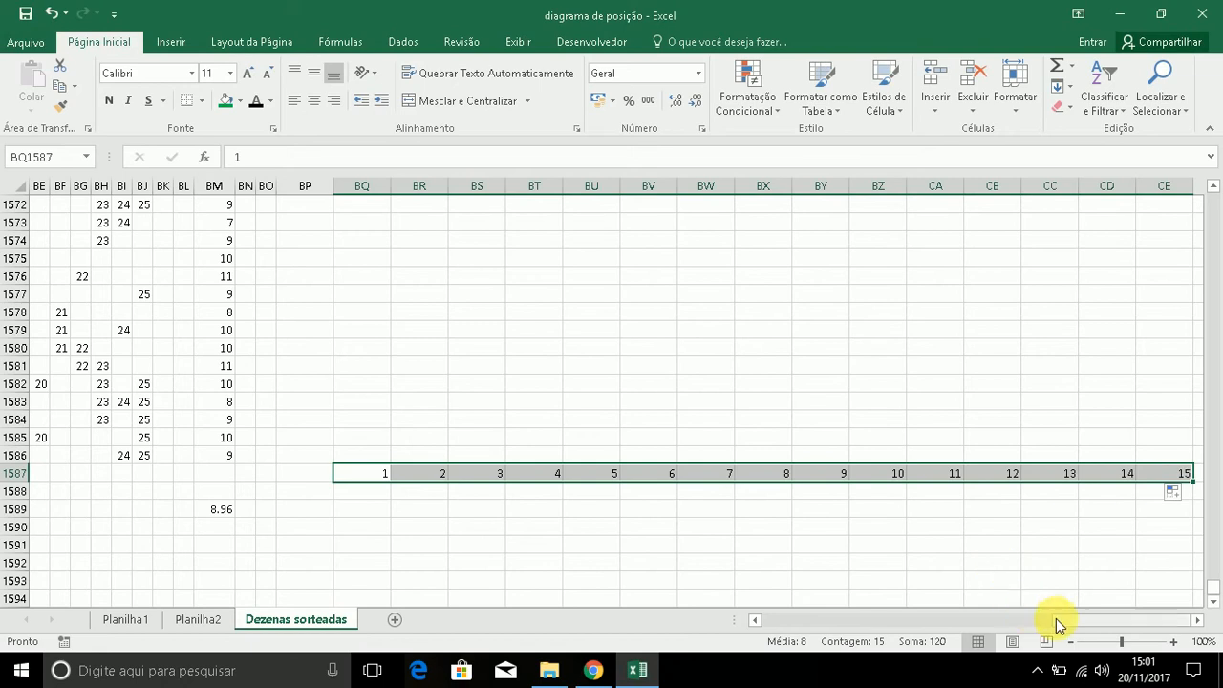
Count in BQ1588 how often the value in BQ1587 occurs in BM3:BM1586, using a CONT.SE formula.
{"action": "left_click_drag", "start_coordinate": [1050, 619], "coordinate": [1081, 606]}
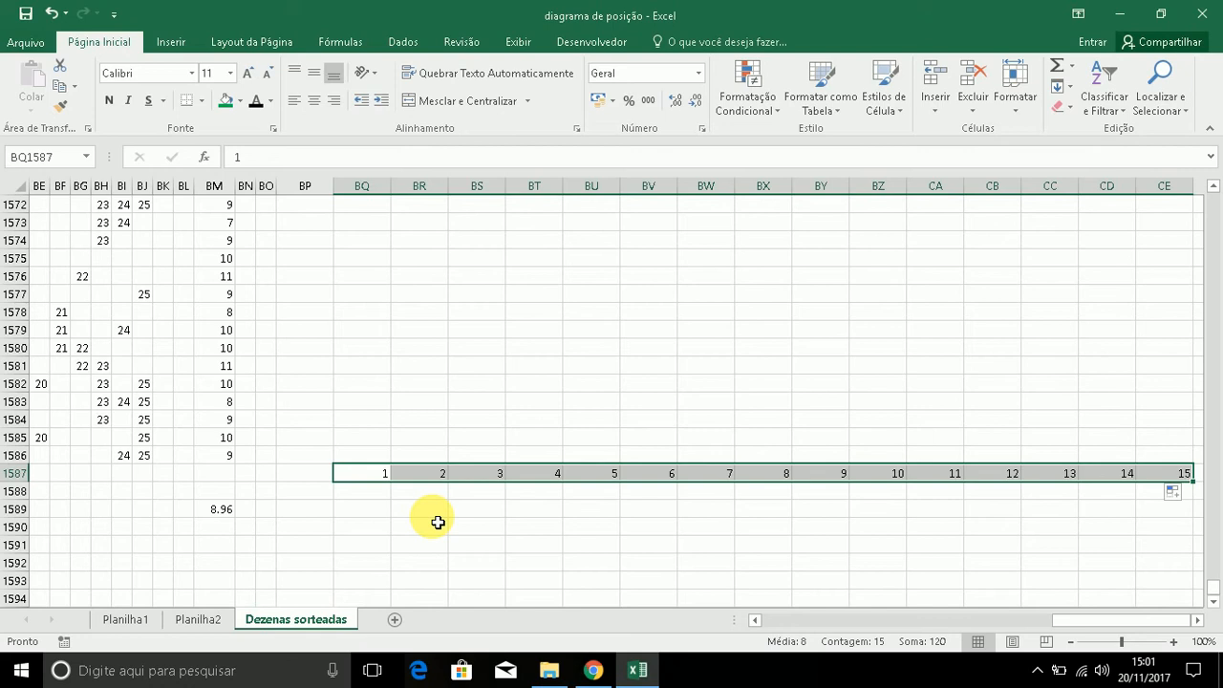
{"action": "left_click", "coordinate": [366, 497]}
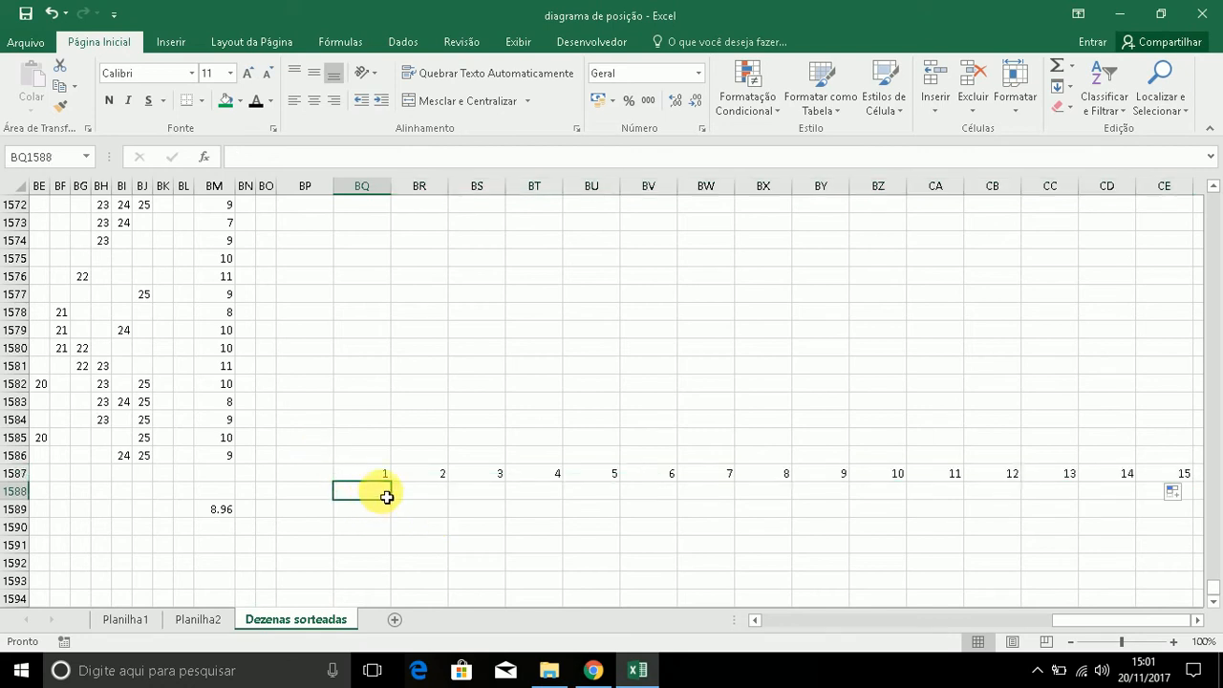
{"action": "type", "text": "=co"}
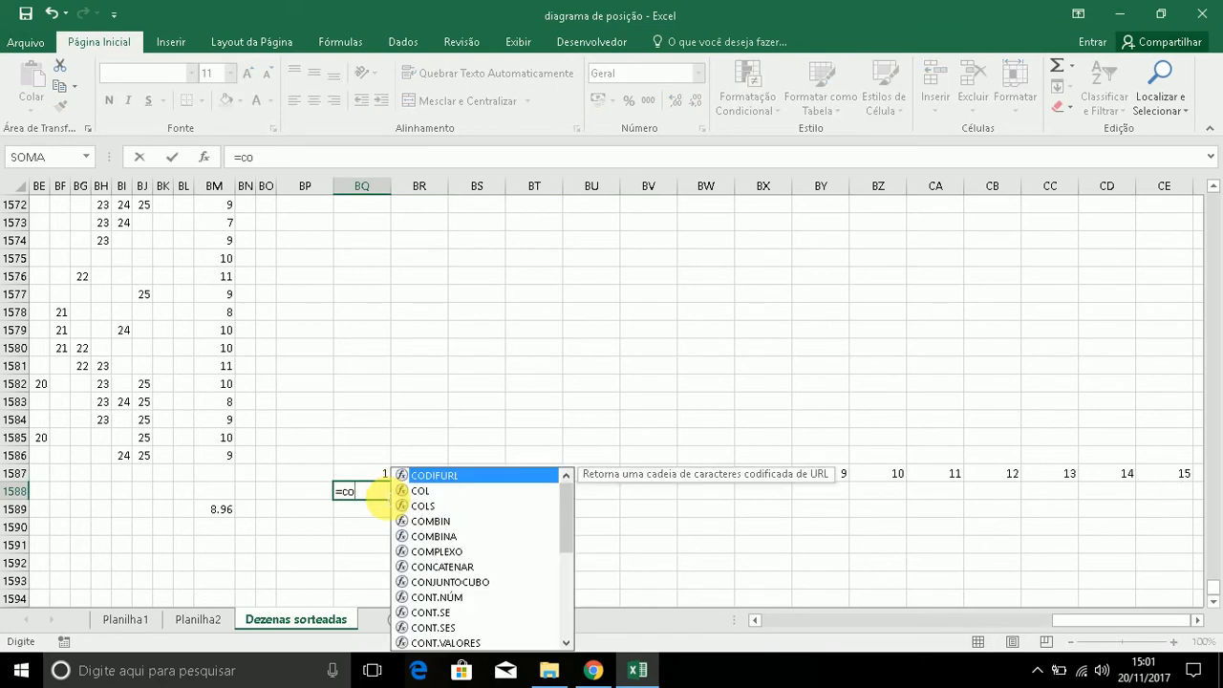
{"action": "double_click", "coordinate": [431, 612]}
{"action": "left_click", "coordinate": [230, 456]}
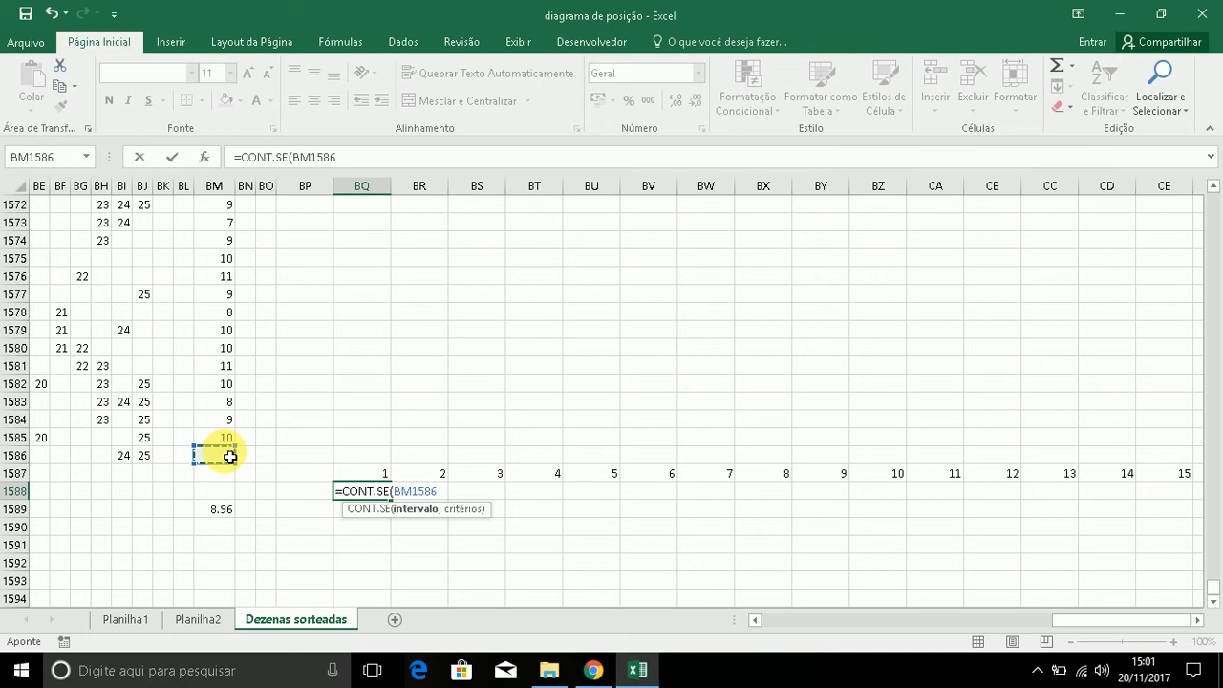
{"action": "key", "text": "F8"}
{"action": "key", "text": "BackSpace"}
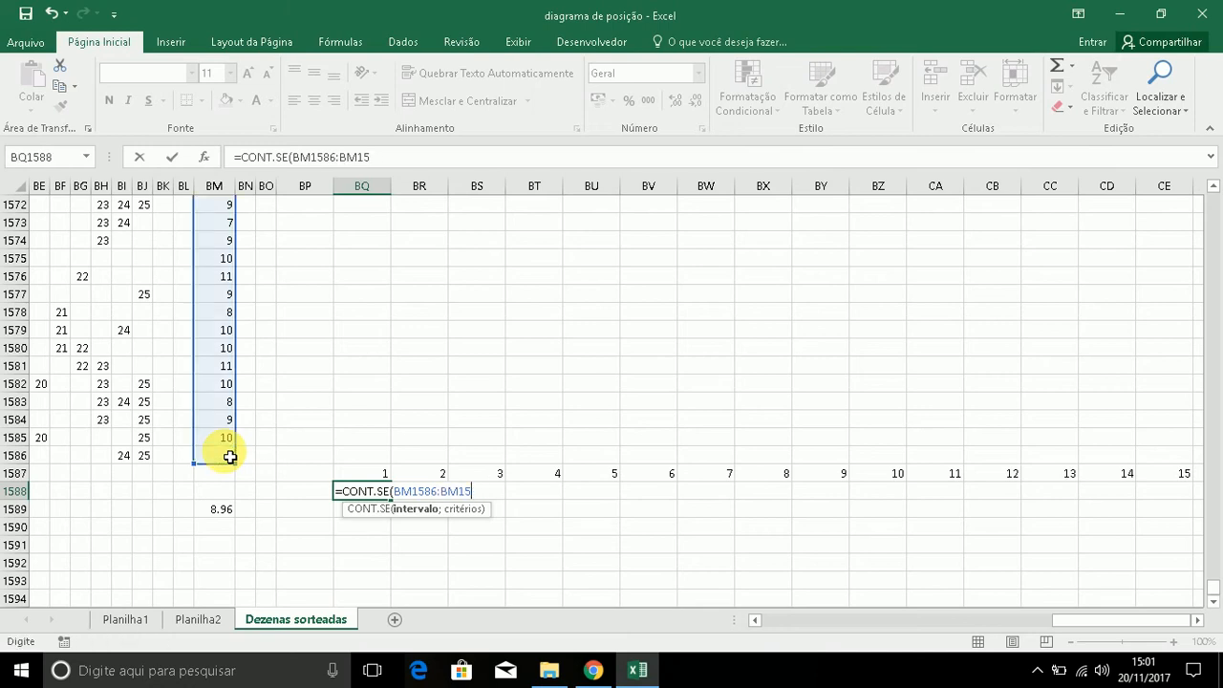
{"action": "key", "text": "BackSpace"}
{"action": "key", "text": "BackSpace"}
{"action": "type", "text": "3;"}
{"action": "left_click", "coordinate": [382, 478]}
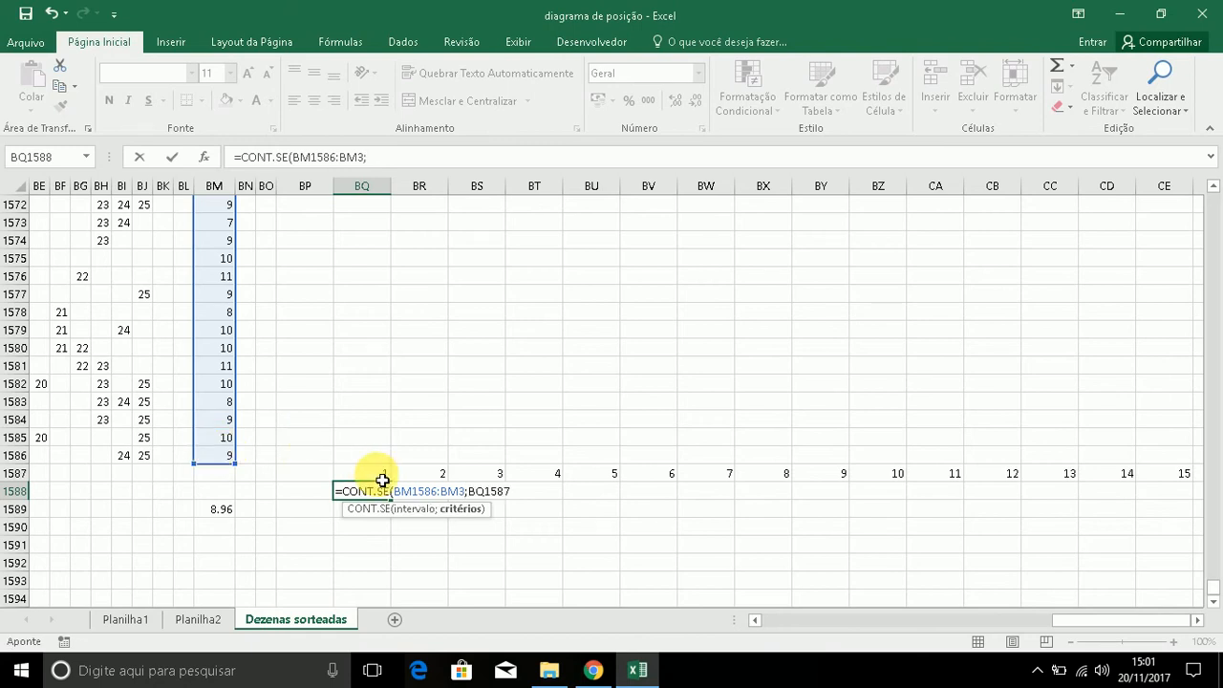
{"action": "key", "text": "Return"}
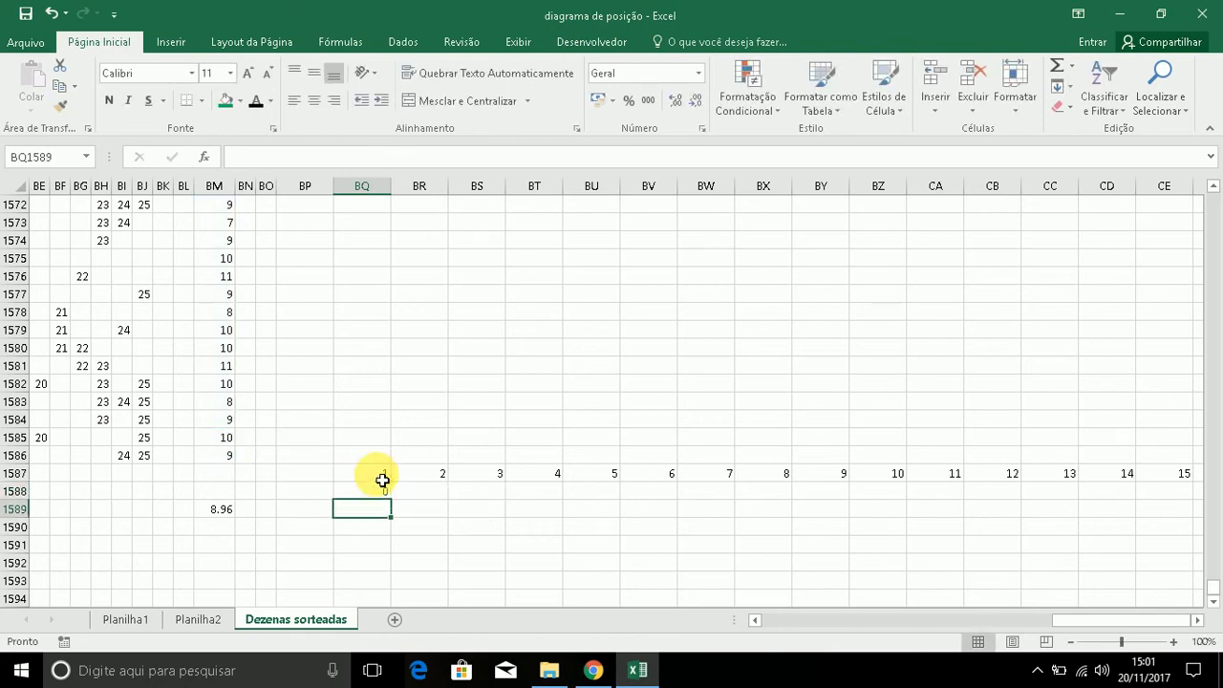
Lock the column of the counted range in BQ1588, making the formula =CONT.SE($BM3:$BM1586;BQ1587).
{"action": "left_click", "coordinate": [374, 493]}
{"action": "left_click_drag", "start_coordinate": [392, 500], "coordinate": [325, 507]}
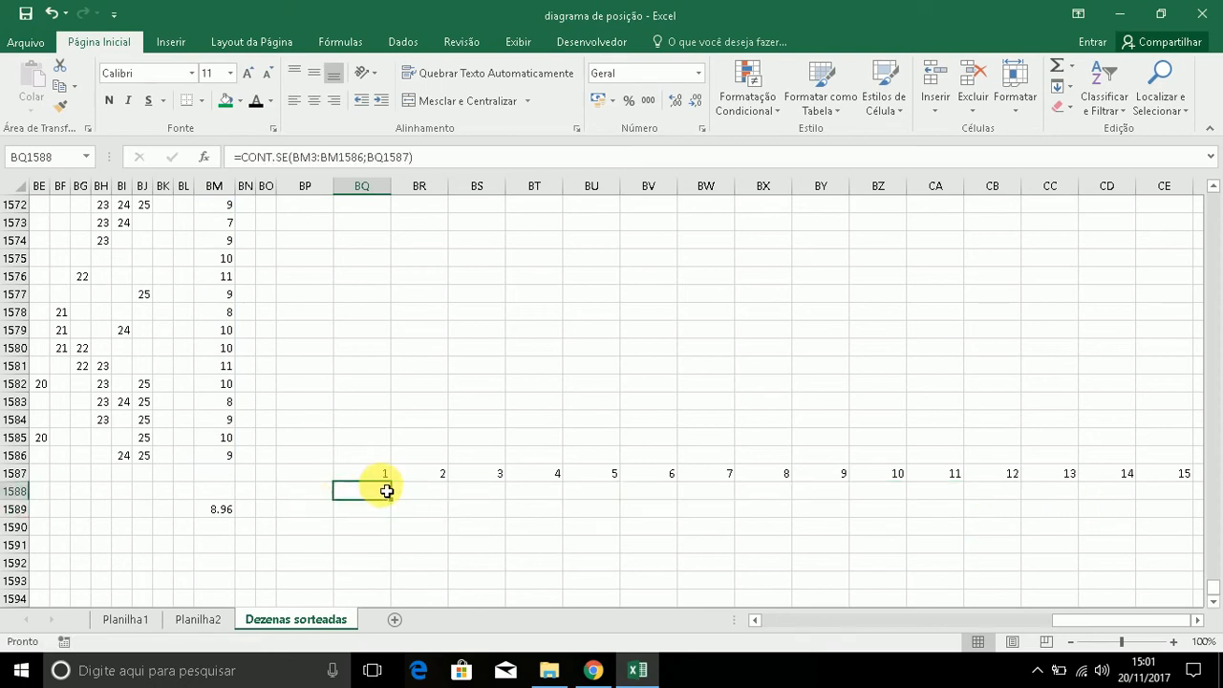
{"action": "left_click", "coordinate": [388, 479]}
{"action": "left_click", "coordinate": [385, 491]}
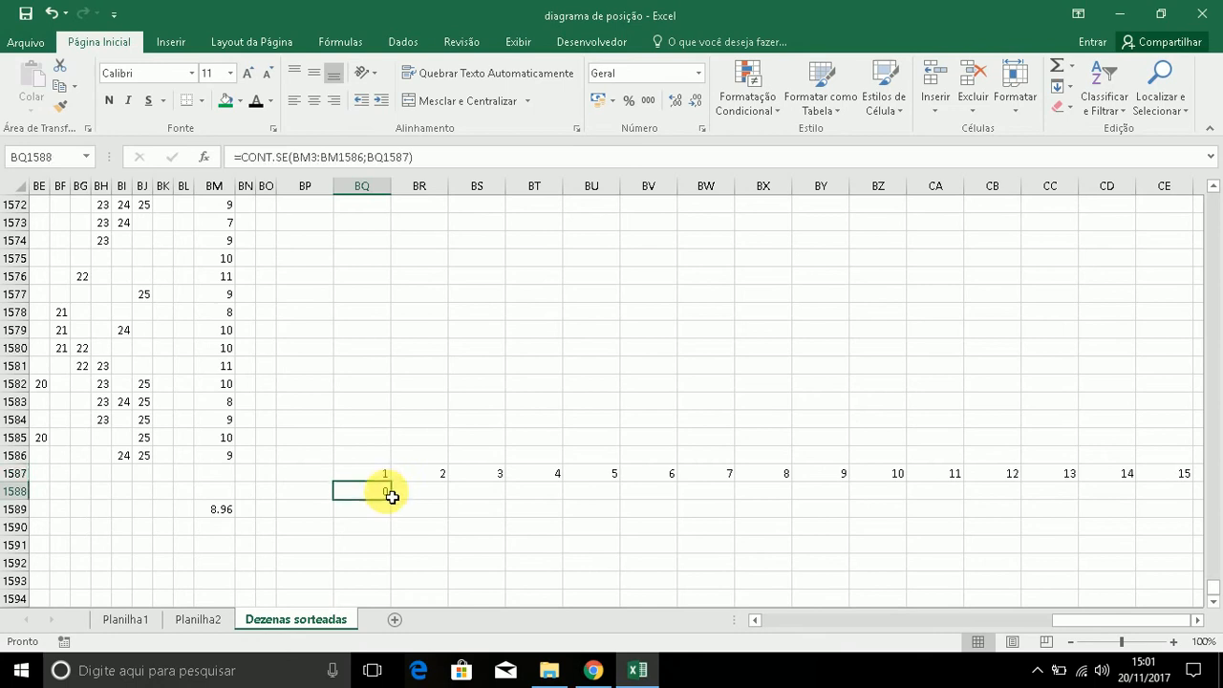
{"action": "double_click", "coordinate": [388, 491]}
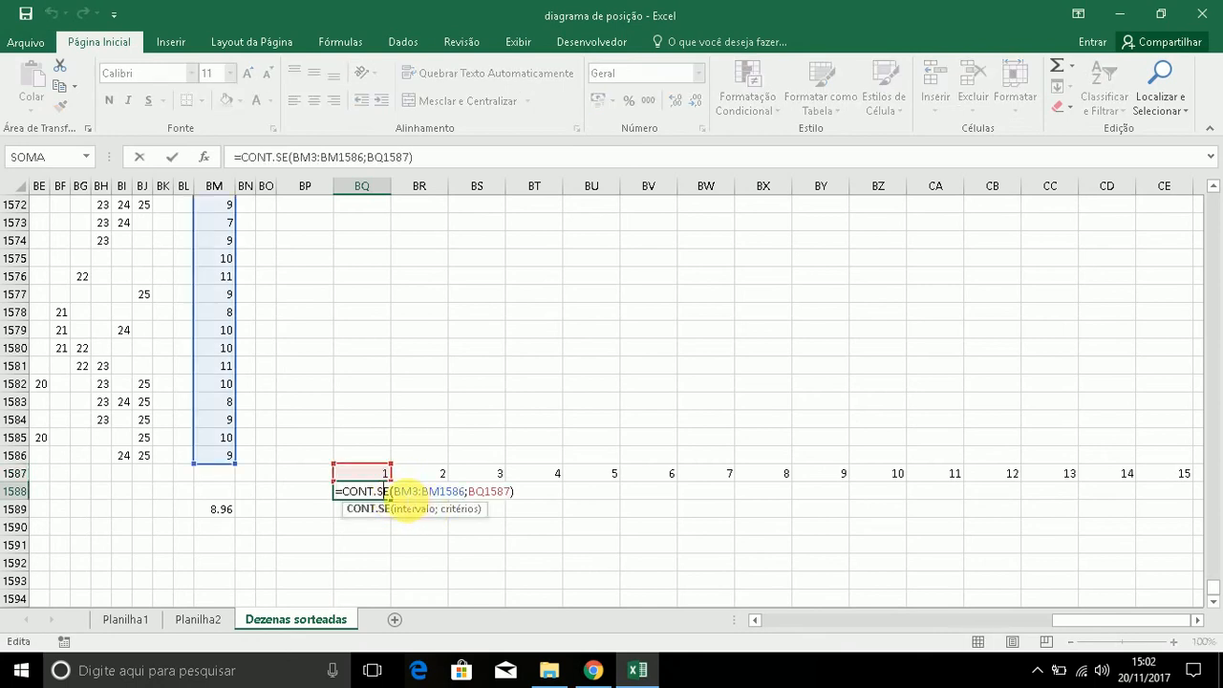
{"action": "left_click", "coordinate": [390, 493]}
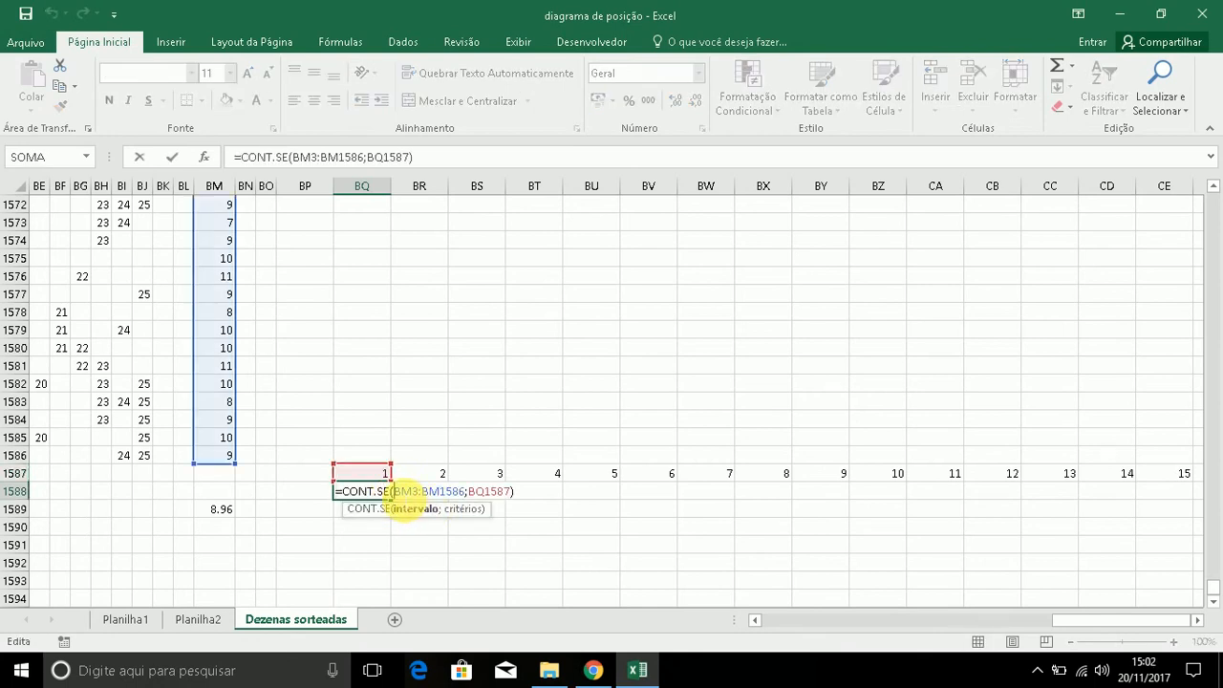
{"action": "type", "text": "$"}
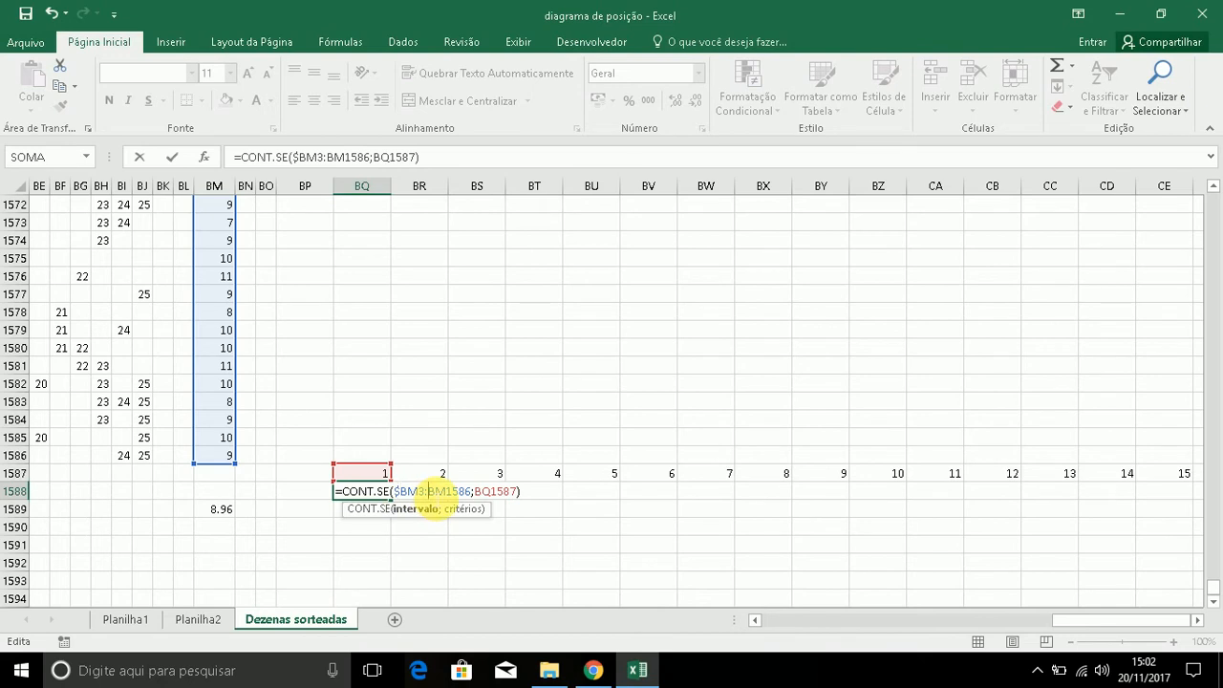
{"action": "left_click", "coordinate": [429, 492]}
{"action": "type", "text": "$"}
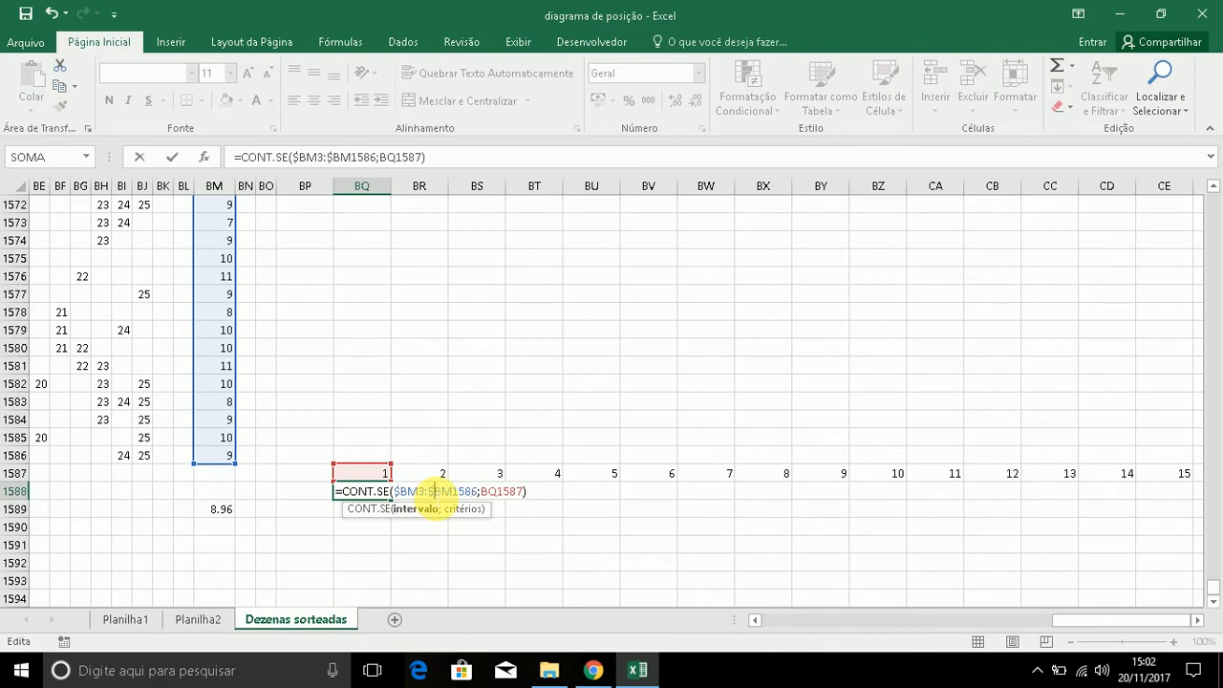
{"action": "key", "text": "Return"}
Fill the CONT.SE formula from BQ1588 across to CE1588, under the numbers 1 to 15.
{"action": "left_click", "coordinate": [376, 497]}
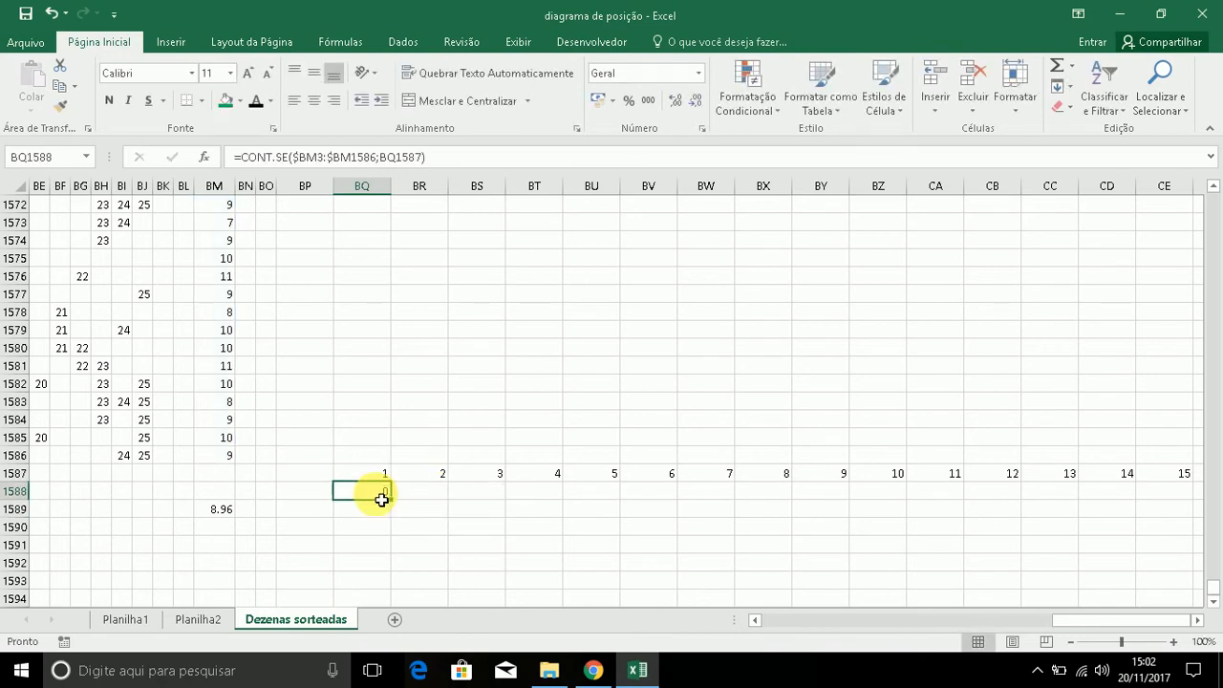
{"action": "left_click_drag", "start_coordinate": [391, 500], "coordinate": [656, 491]}
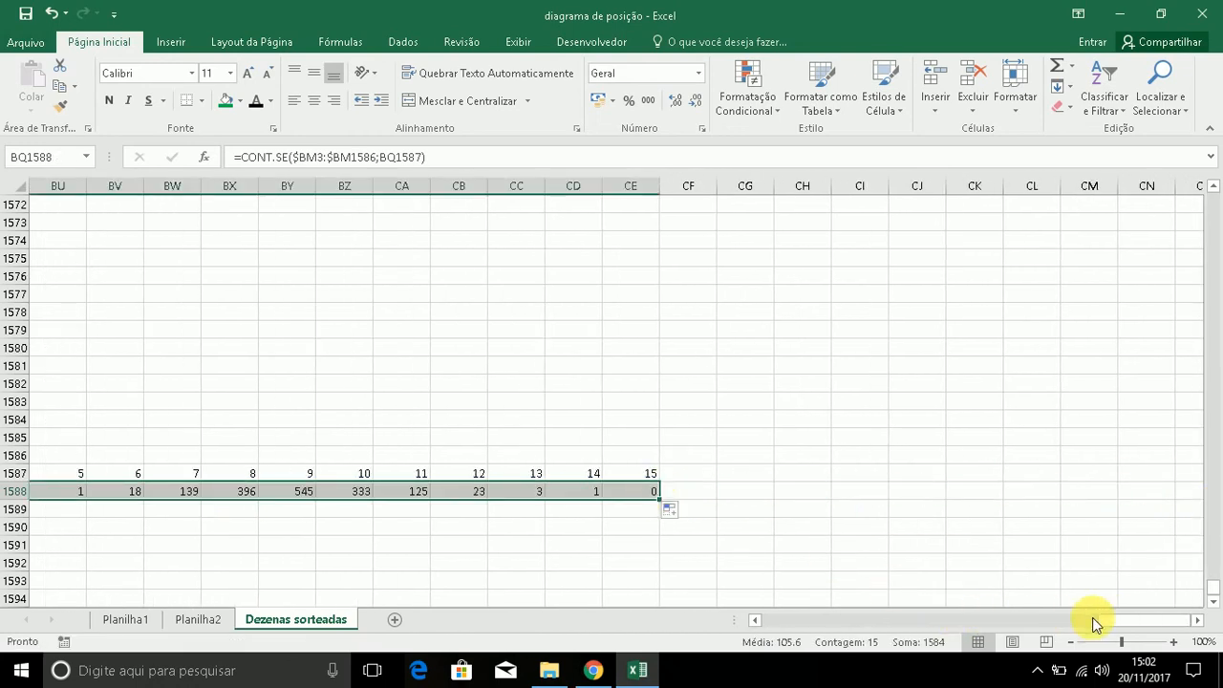
{"action": "left_click_drag", "start_coordinate": [1122, 626], "coordinate": [1052, 626]}
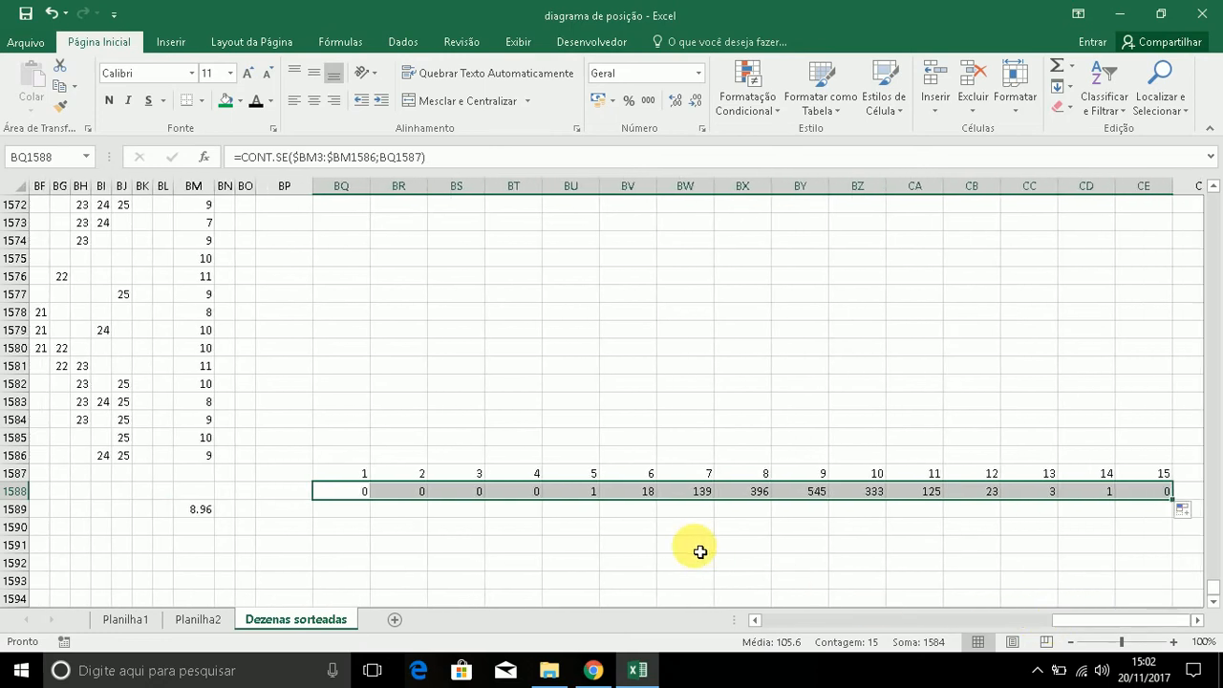
Examine how often each repeat quantity occurs in row 1588 and compare it with the average in BM1589.
{"action": "left_click", "coordinate": [1196, 620]}
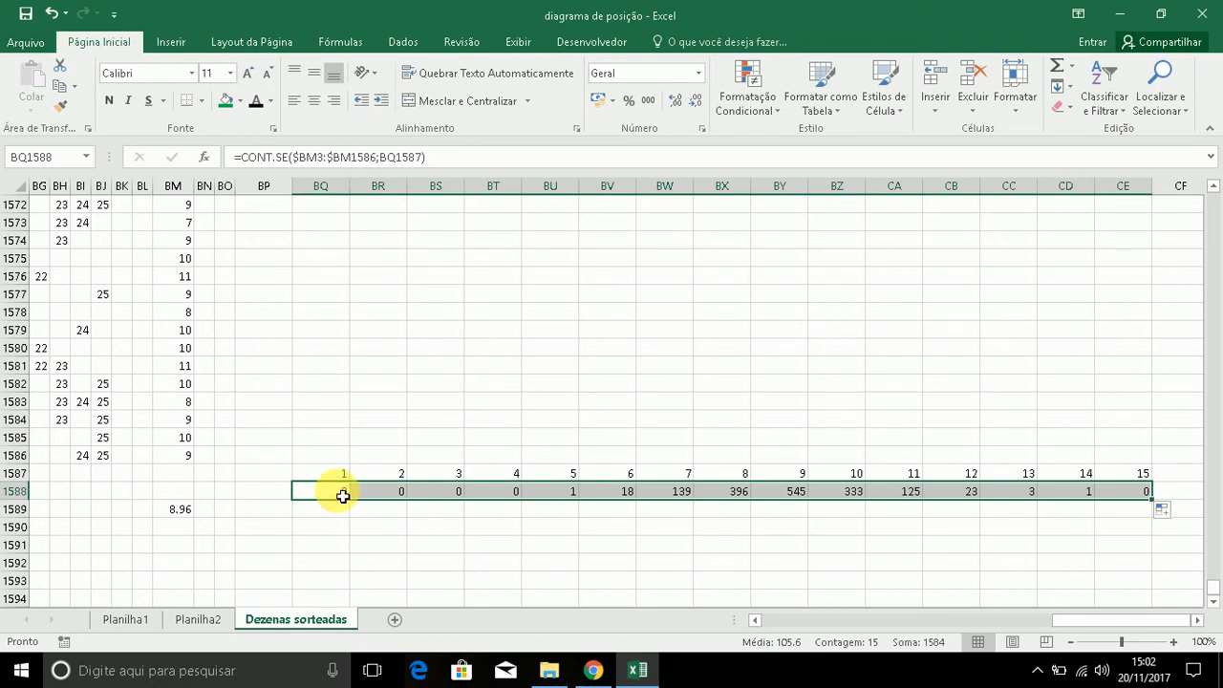
{"action": "left_click", "coordinate": [465, 495]}
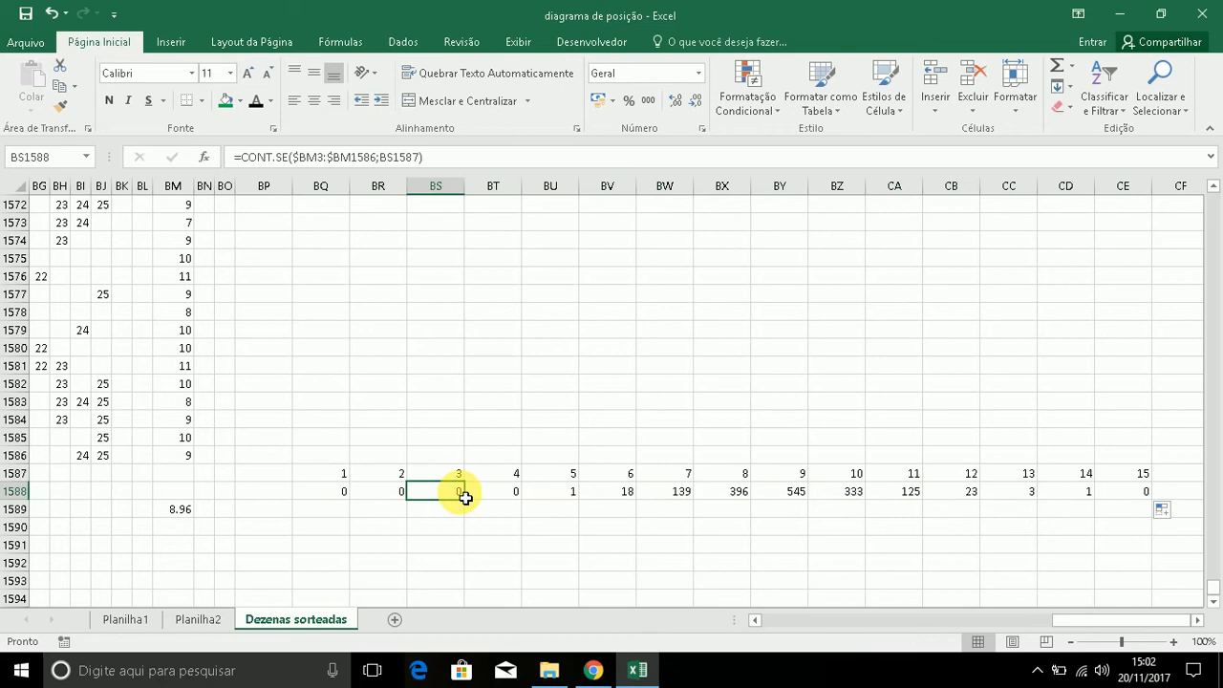
{"action": "left_click", "coordinate": [519, 495]}
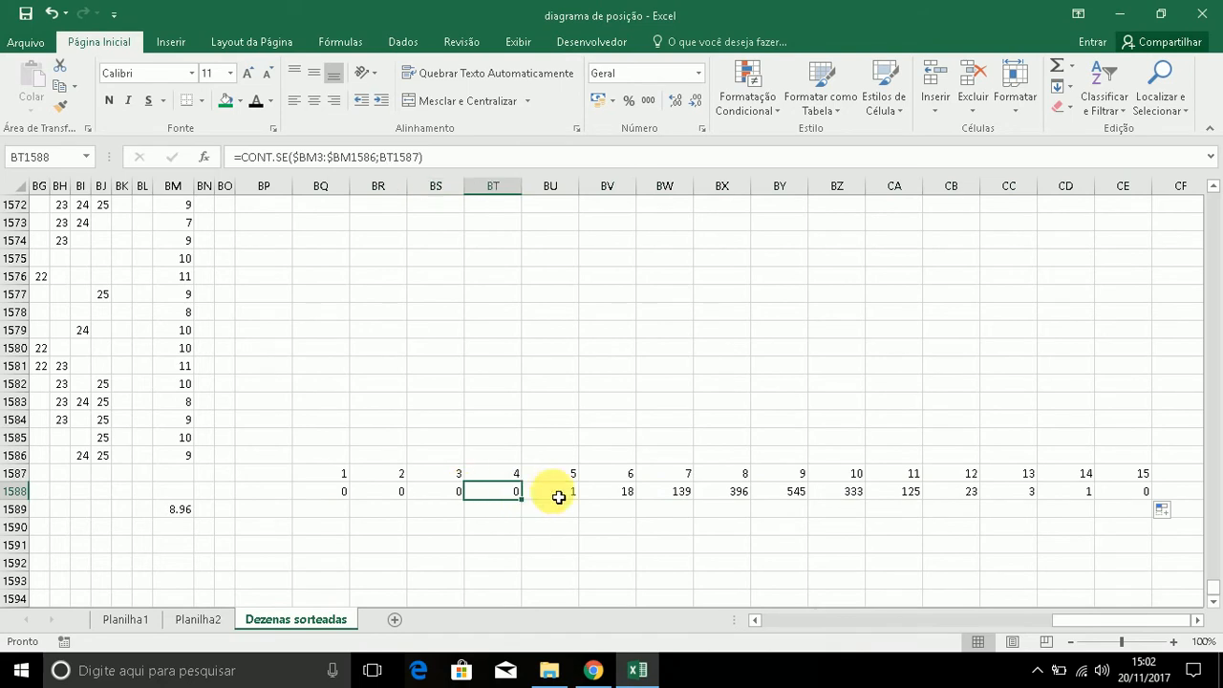
{"action": "left_click", "coordinate": [559, 496]}
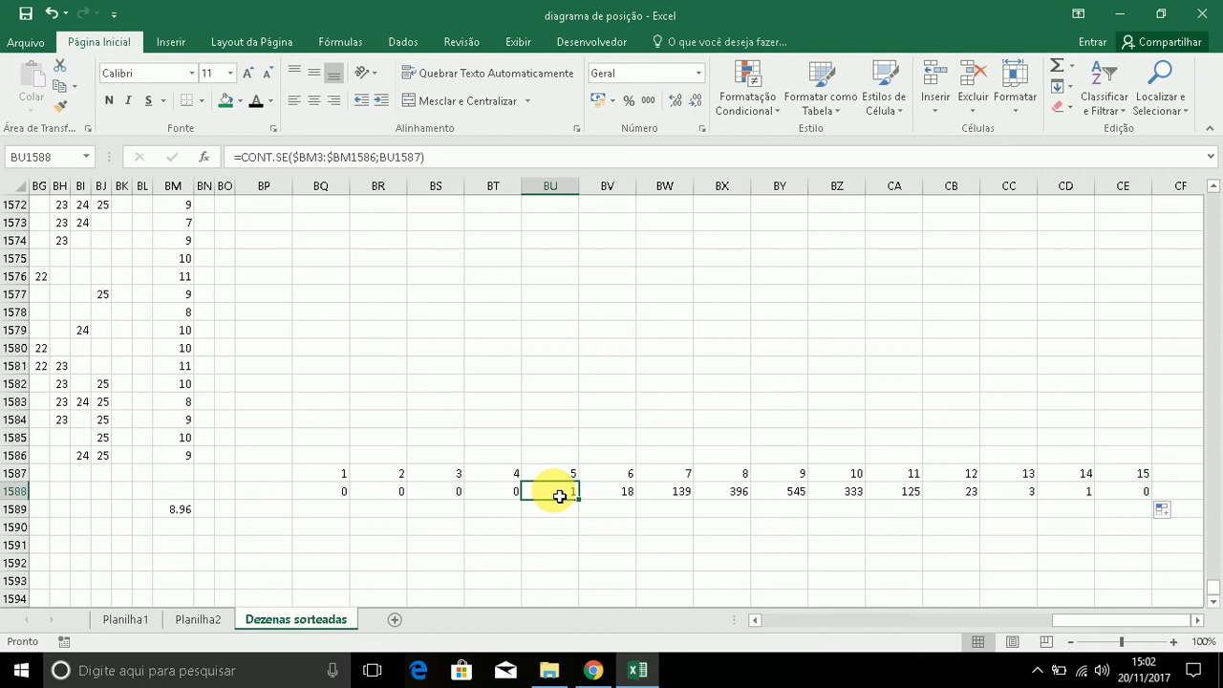
{"action": "left_click", "coordinate": [615, 496]}
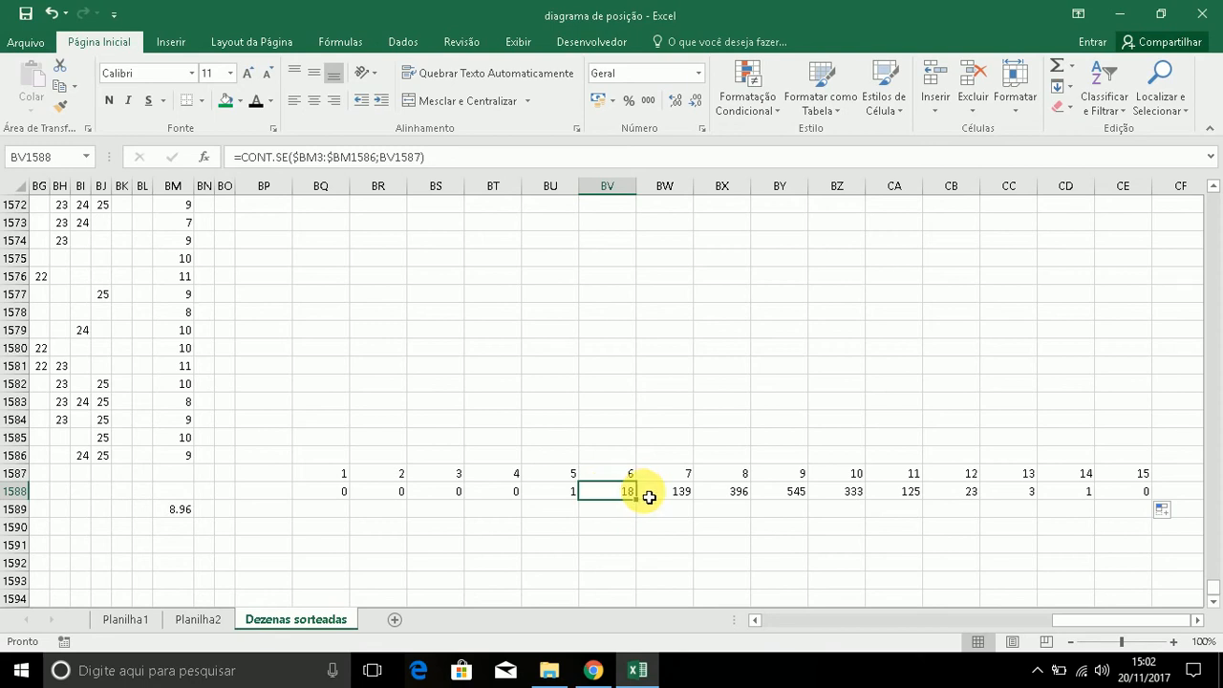
{"action": "left_click", "coordinate": [803, 494]}
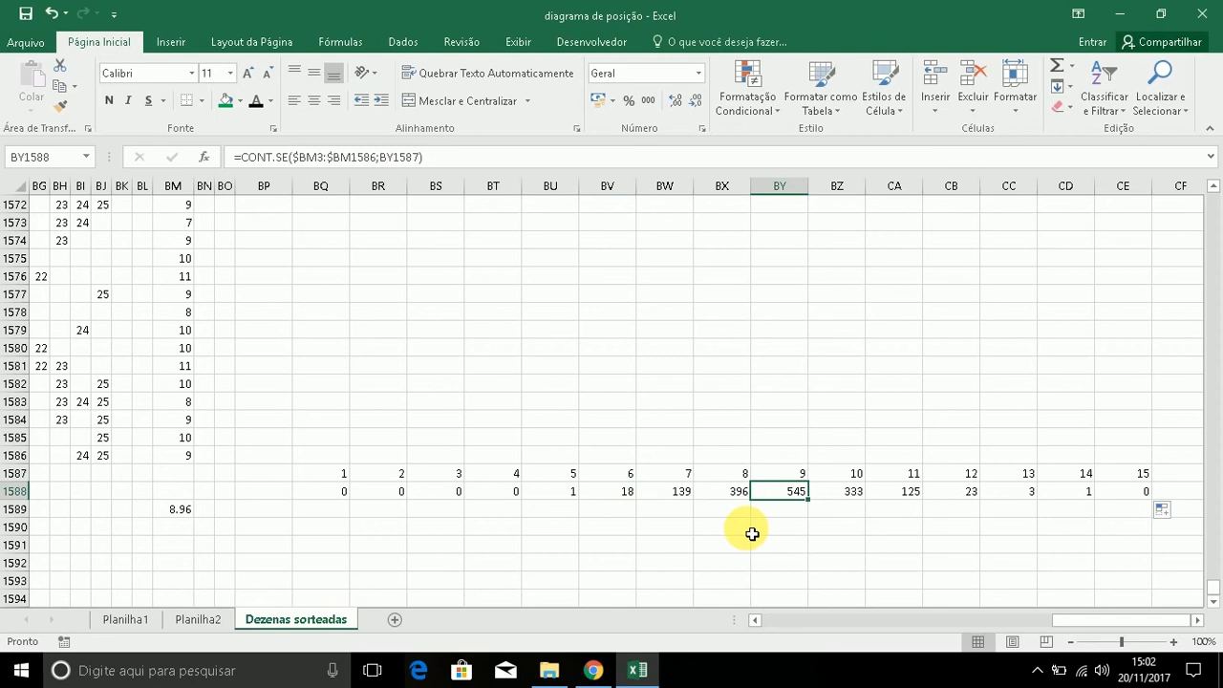
{"action": "left_click", "coordinate": [1213, 602]}
{"action": "left_click", "coordinate": [1213, 602]}
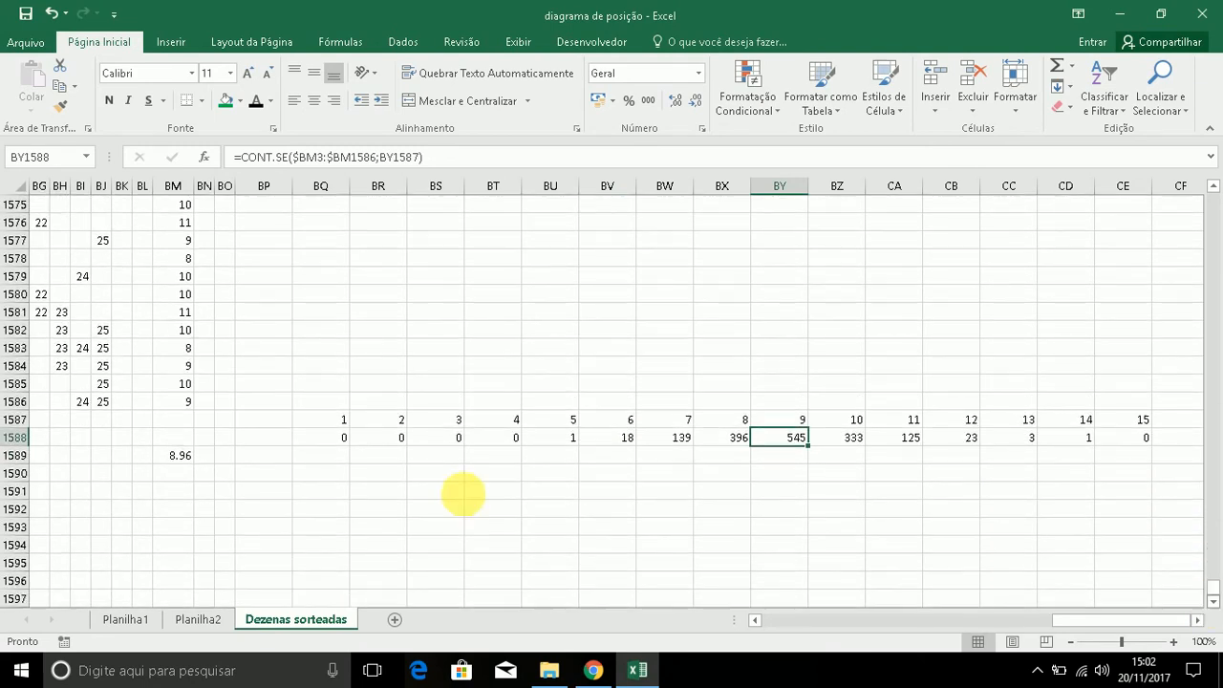
{"action": "left_click", "coordinate": [180, 462]}
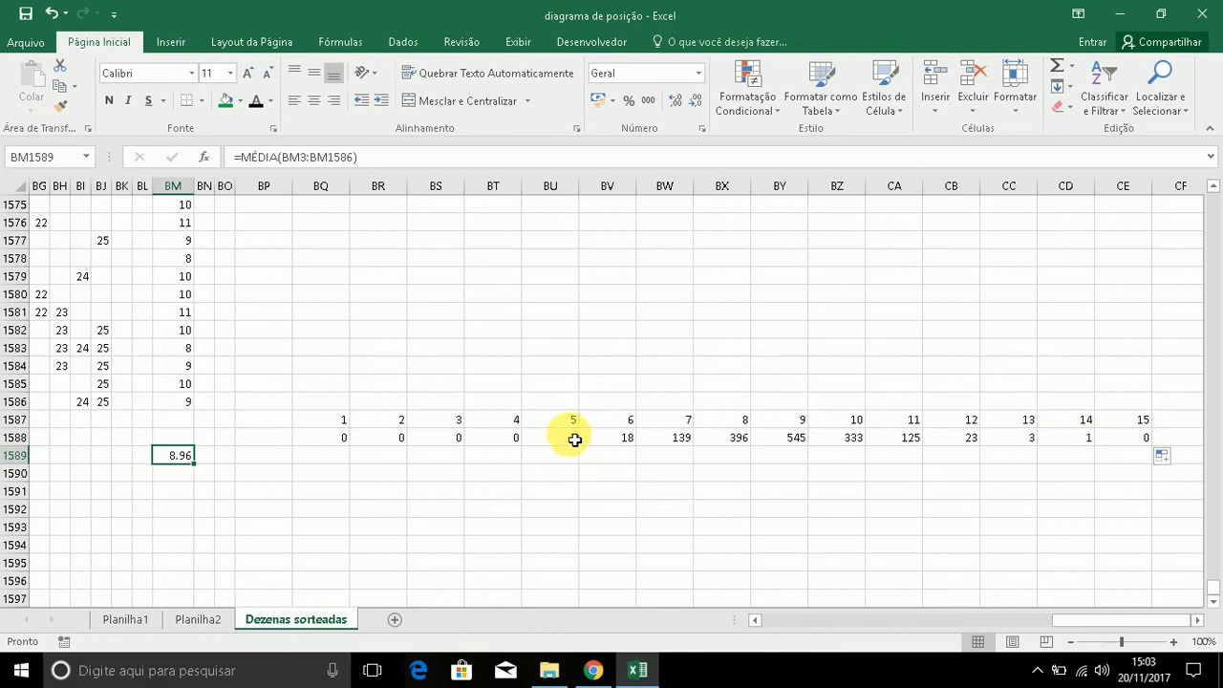
Try charting the range BU1587:CD1588 as a 2D line chart and delete that chart.
{"action": "left_click_drag", "start_coordinate": [569, 428], "coordinate": [1084, 444]}
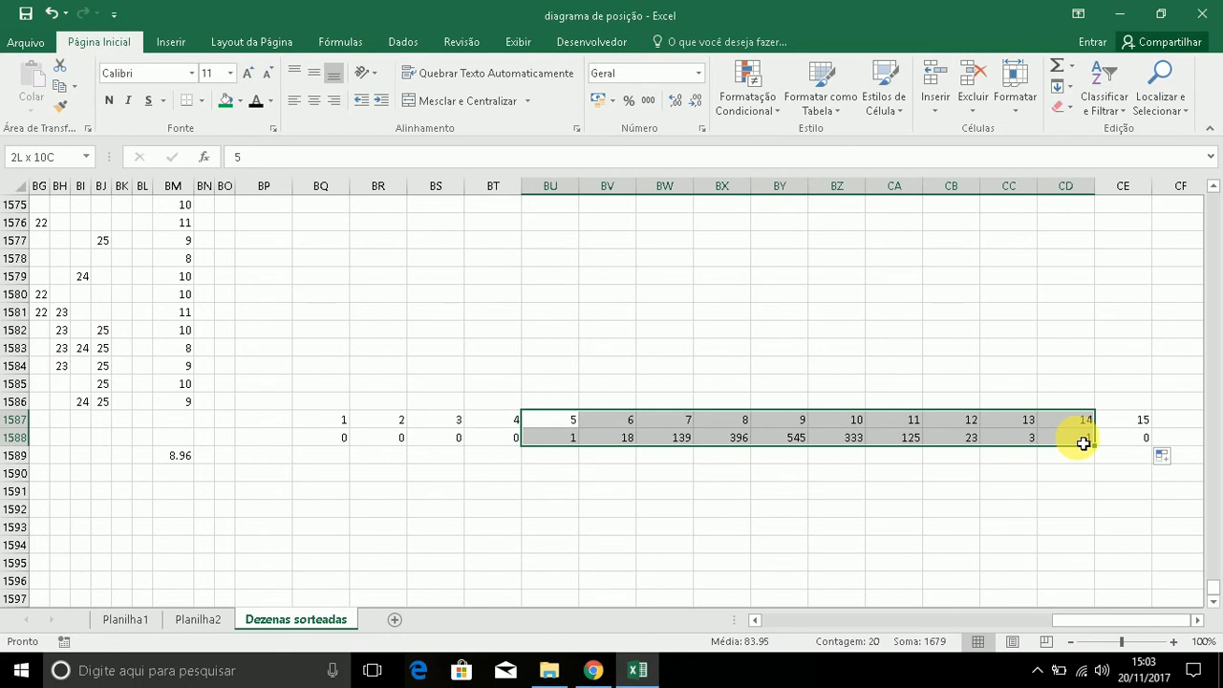
{"action": "left_click_drag", "start_coordinate": [1083, 443], "coordinate": [1084, 443]}
{"action": "left_click", "coordinate": [178, 45]}
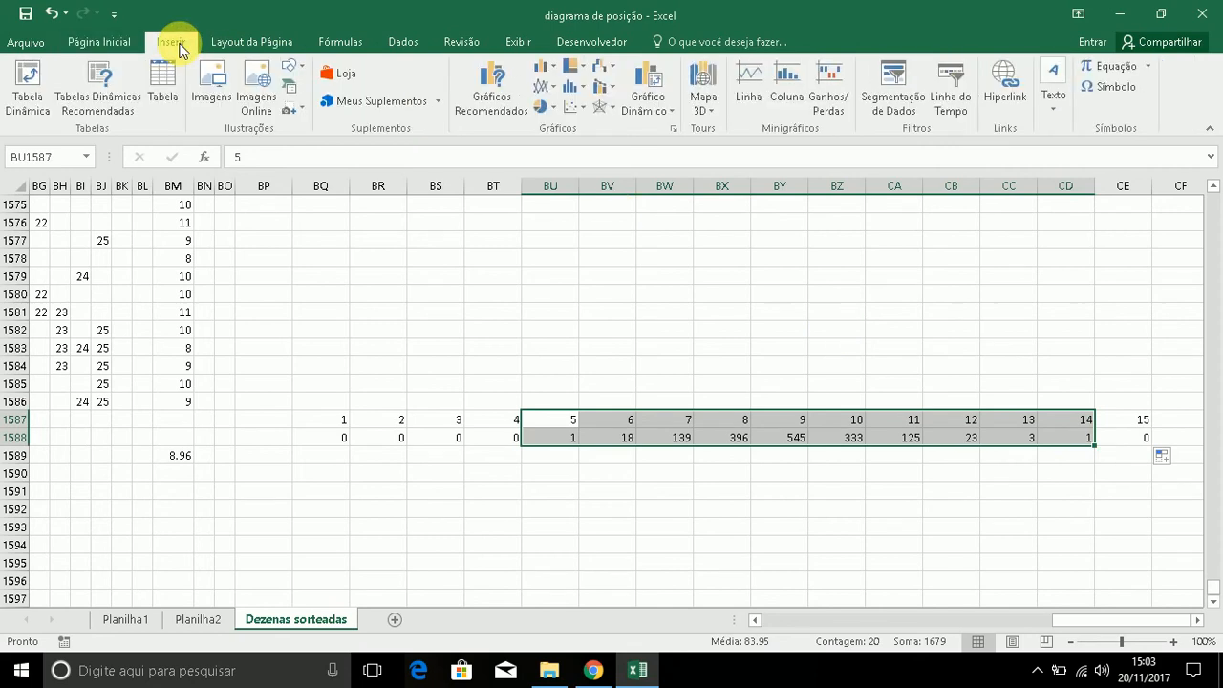
{"action": "left_click", "coordinate": [559, 93]}
{"action": "left_click", "coordinate": [560, 163]}
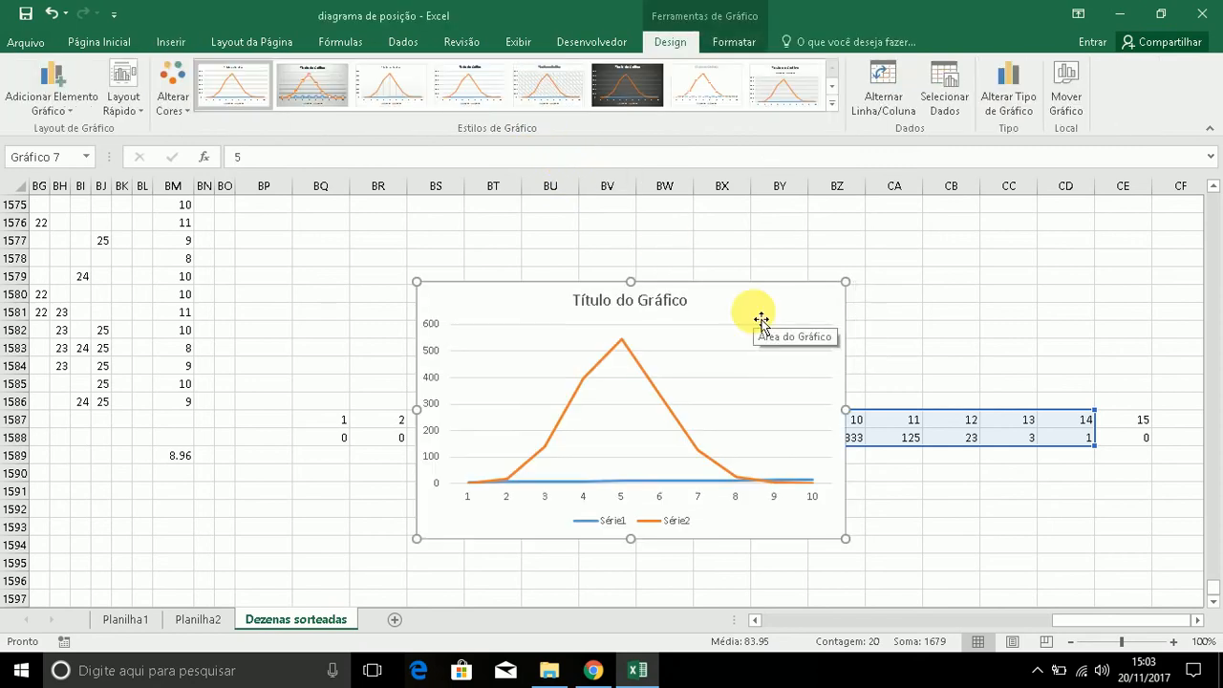
{"action": "key", "text": "Escape"}
{"action": "left_click", "coordinate": [808, 294]}
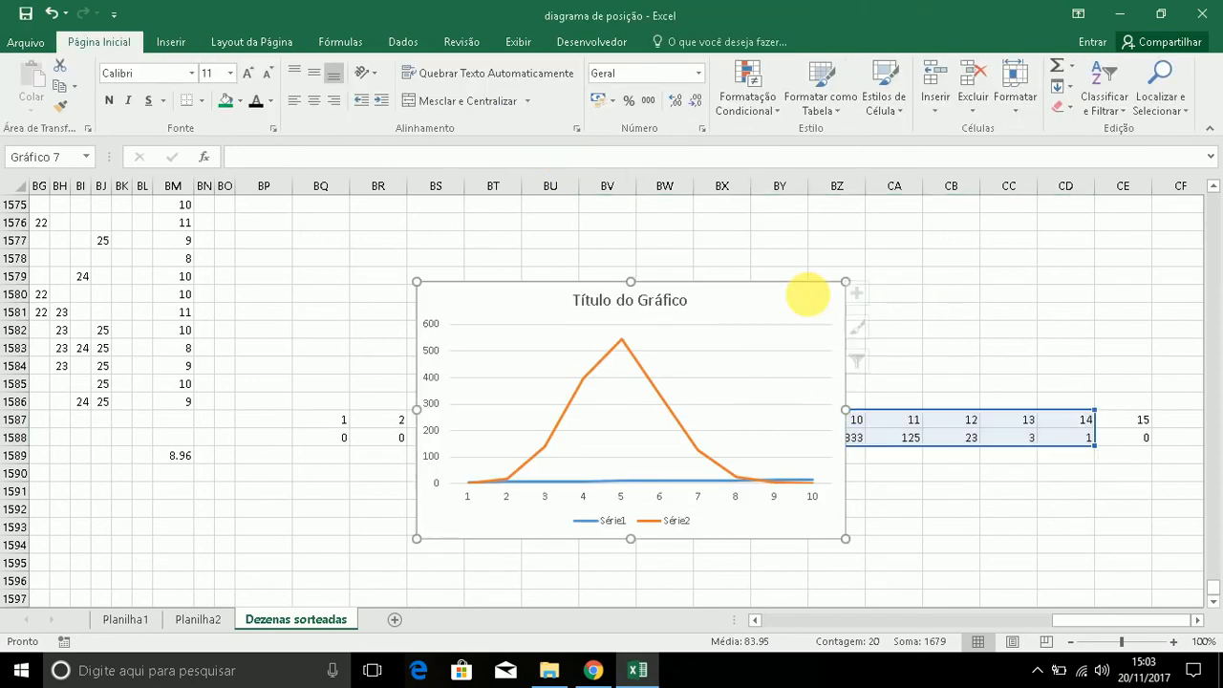
{"action": "key", "text": "Delete"}
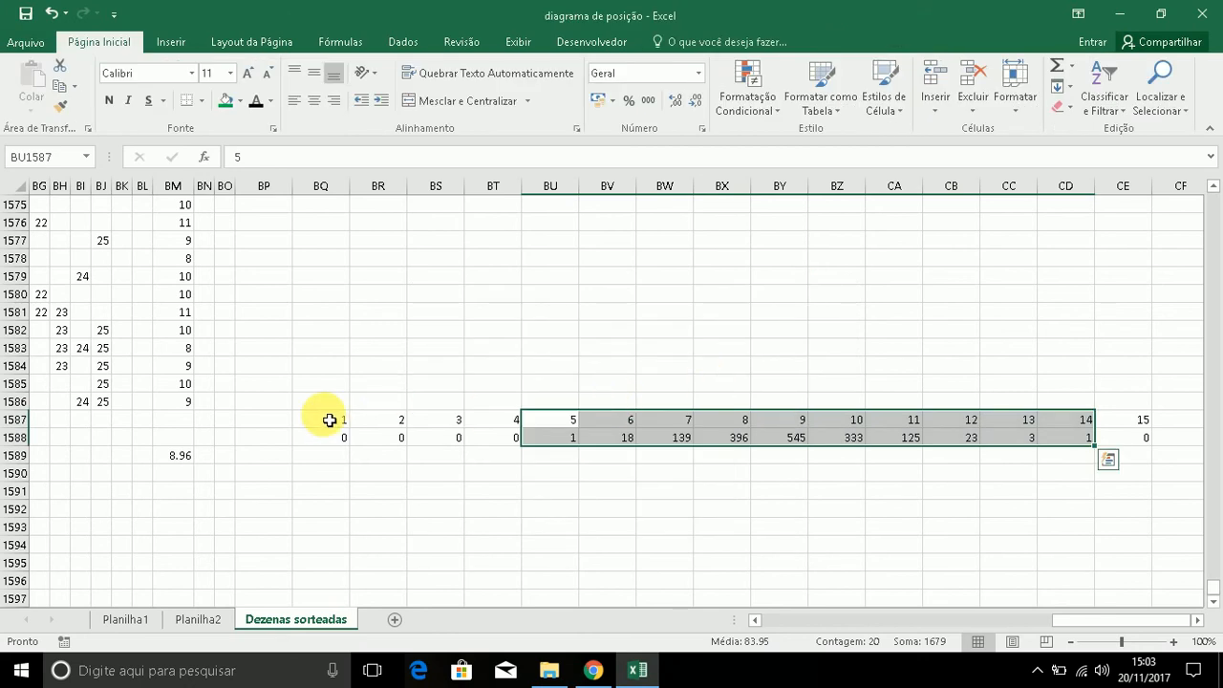
Clear the contents of BQ1587:BT1588, the columns for the numbers 1 to 4.
{"action": "left_click_drag", "start_coordinate": [328, 421], "coordinate": [489, 443]}
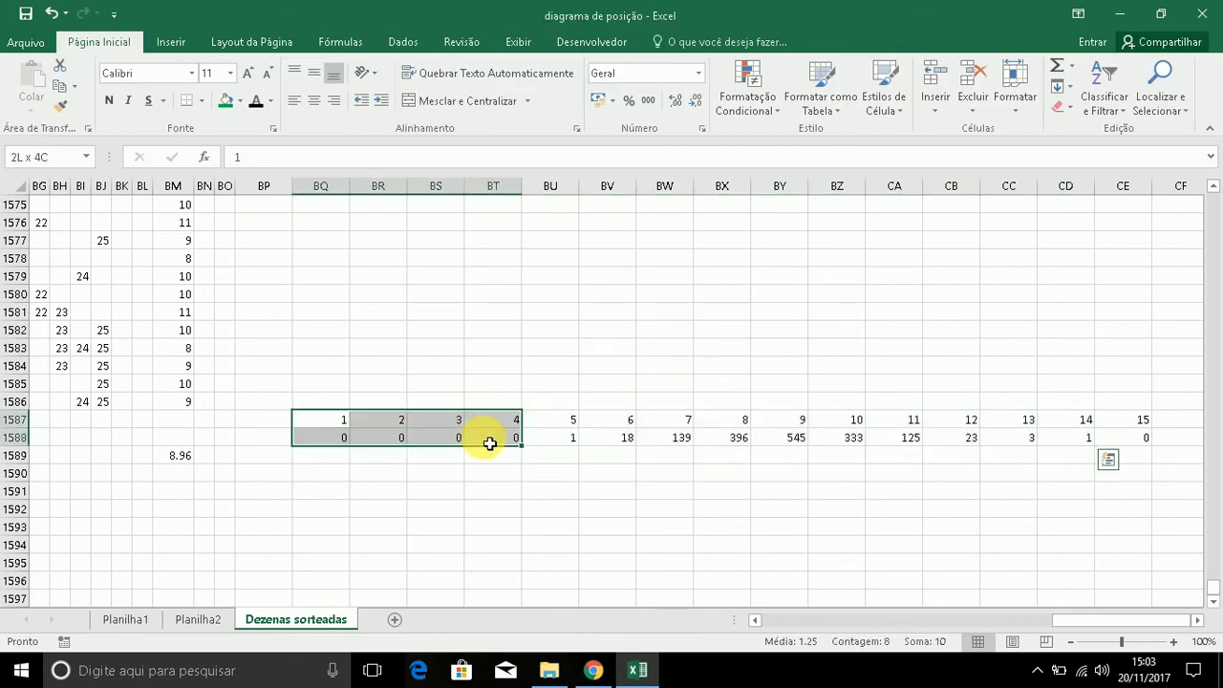
{"action": "right_click", "coordinate": [487, 443]}
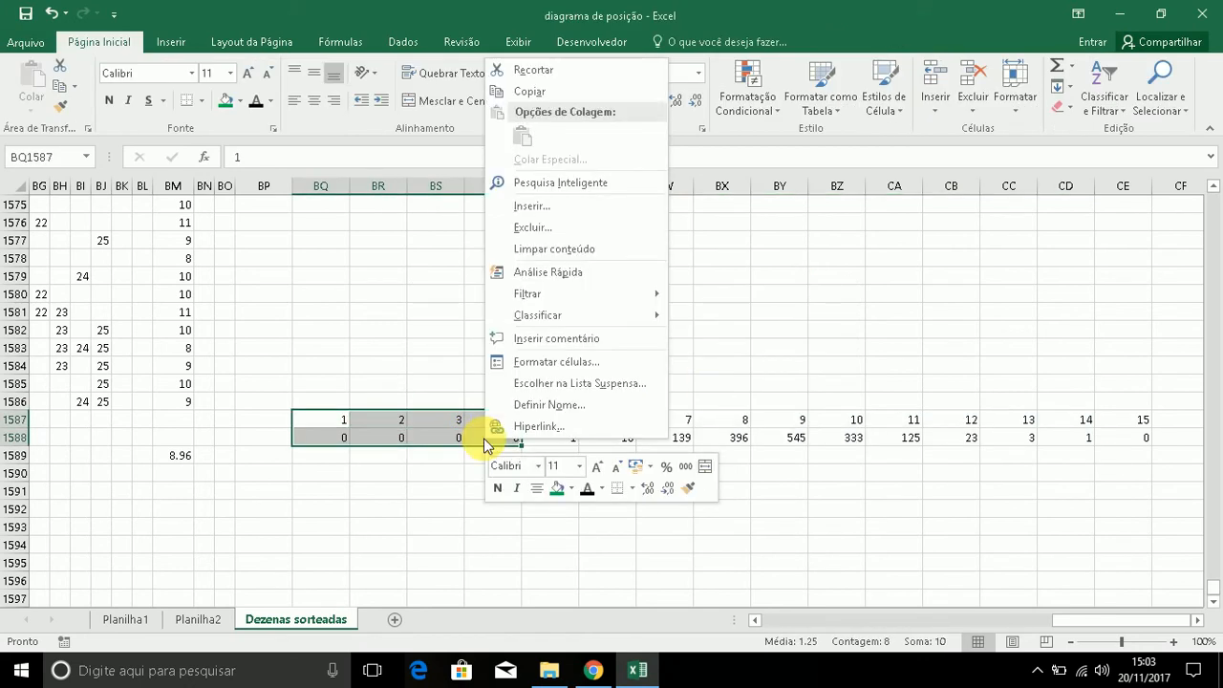
{"action": "left_click", "coordinate": [536, 229]}
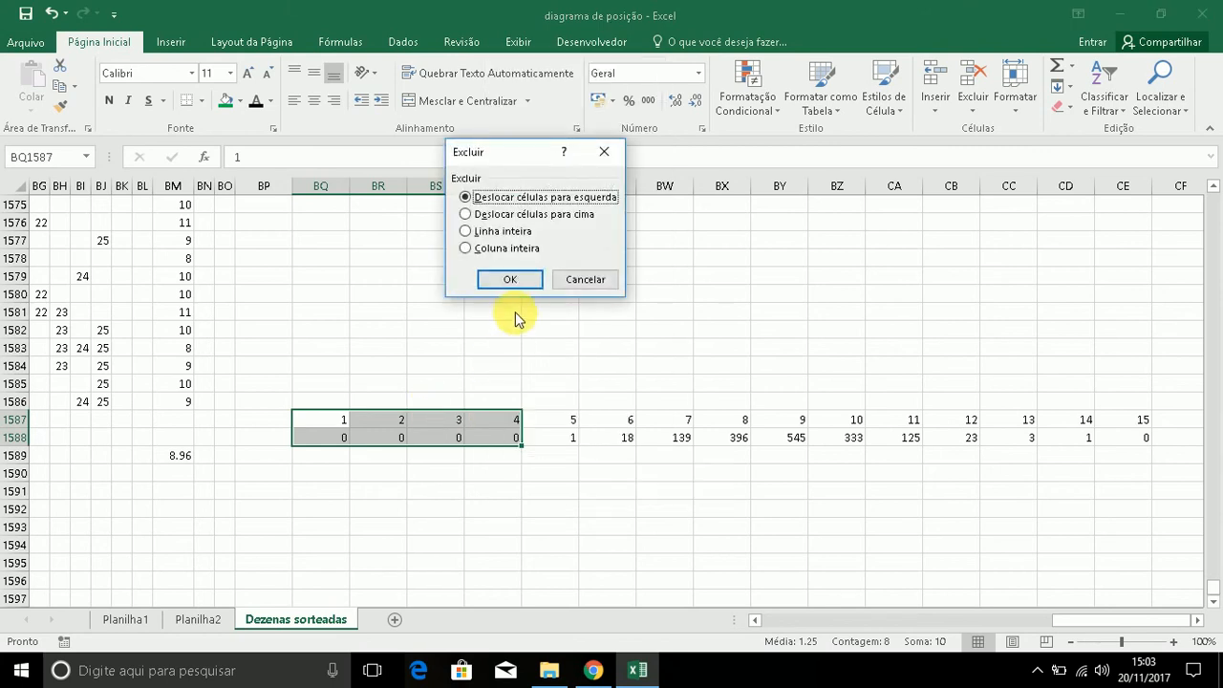
{"action": "left_click", "coordinate": [586, 287]}
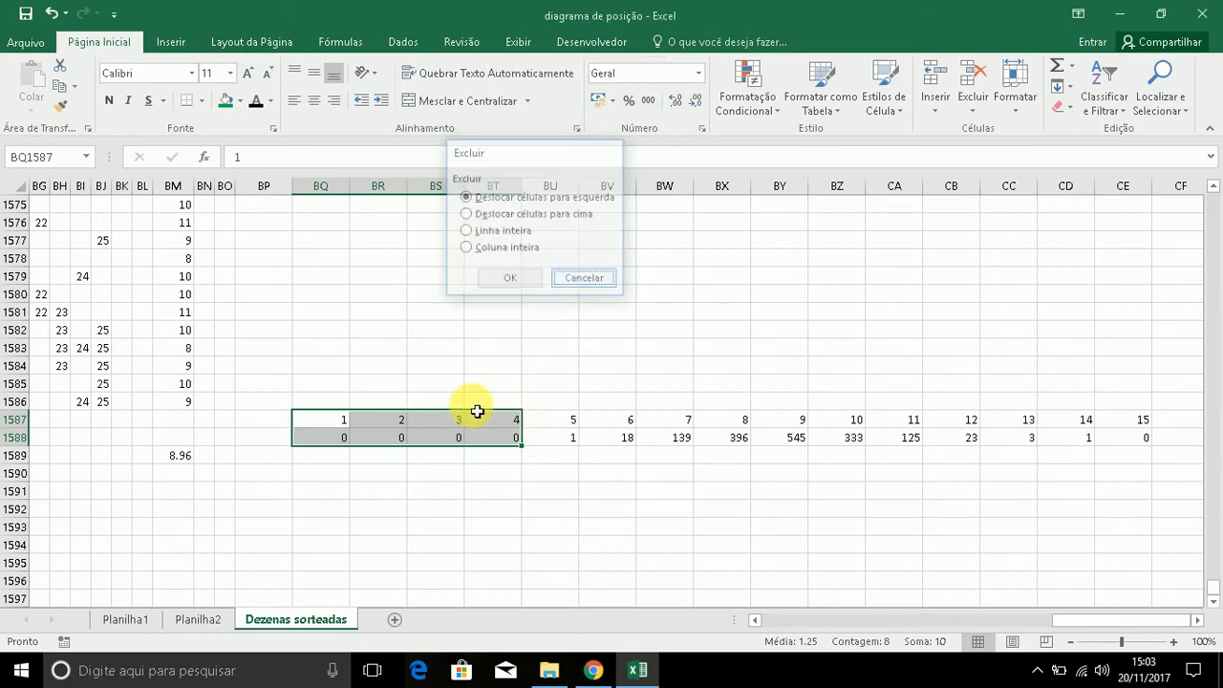
{"action": "right_click", "coordinate": [467, 427]}
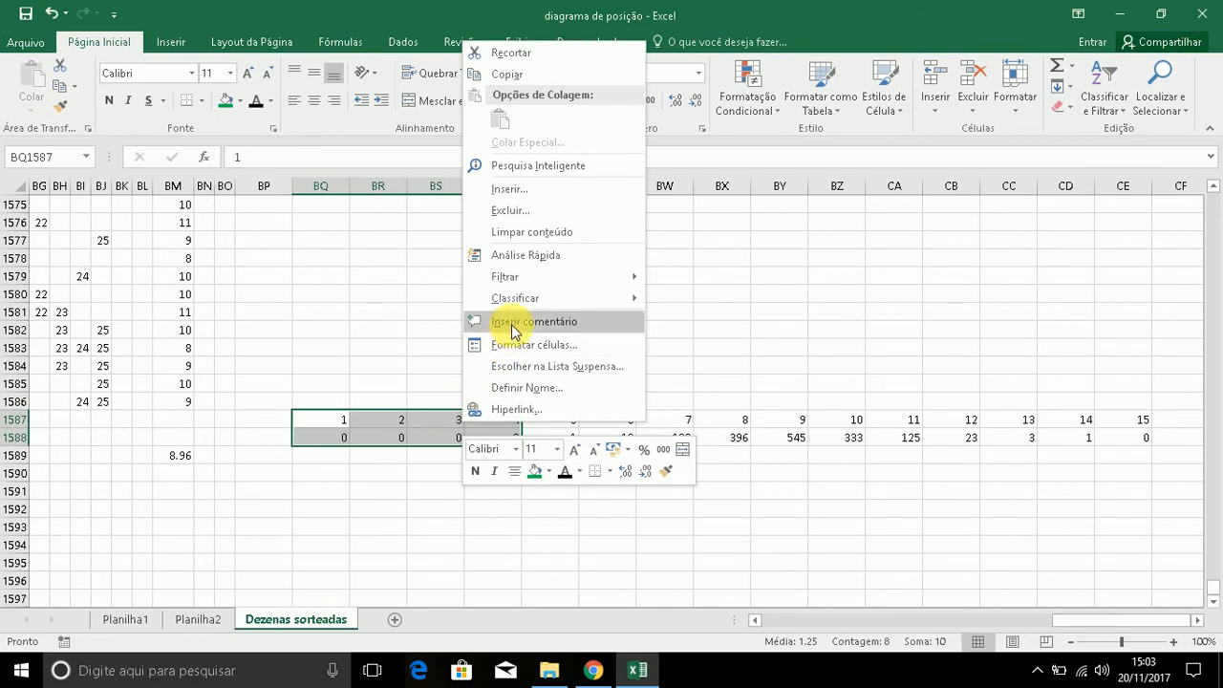
{"action": "left_click", "coordinate": [514, 235]}
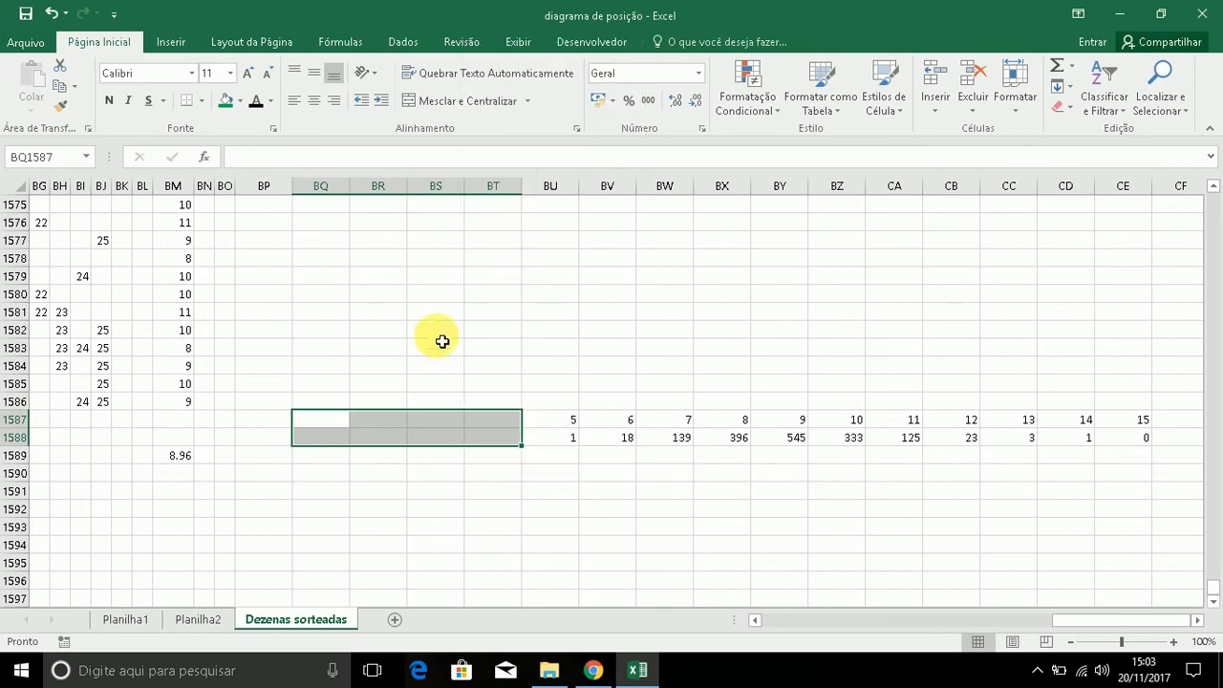
Label the frequency row by entering repetição in BT1588, and widen column BT slightly to fit the text.
{"action": "left_click", "coordinate": [421, 442]}
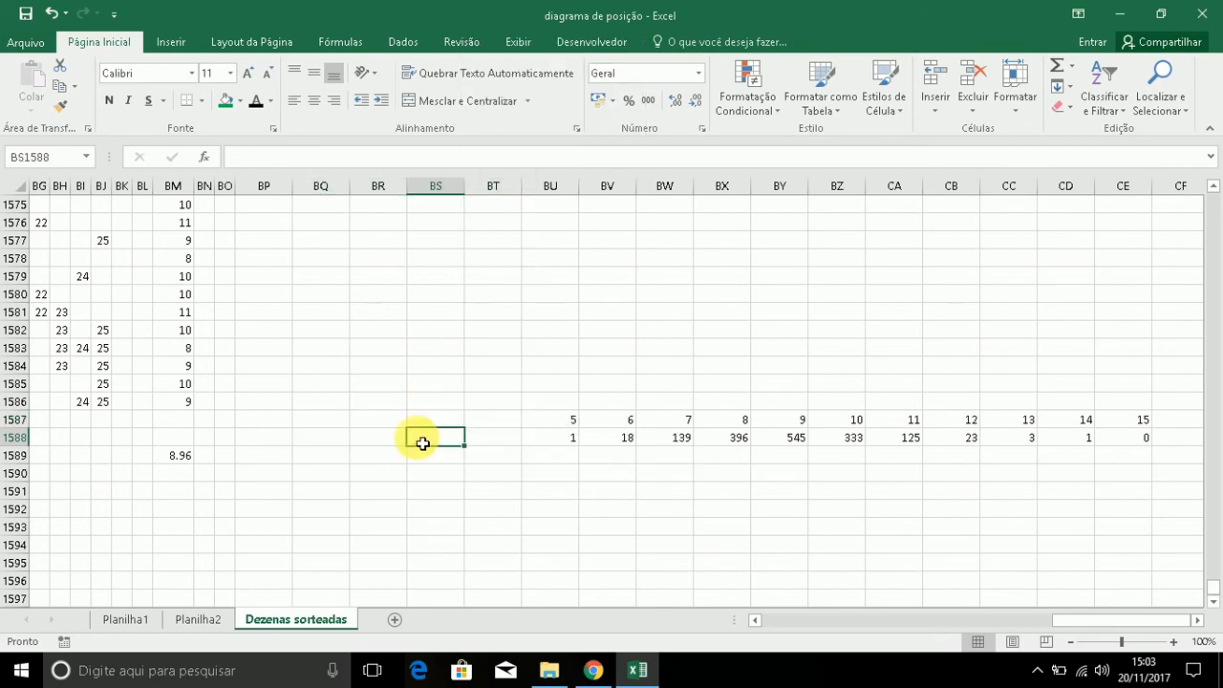
{"action": "left_click", "coordinate": [481, 442]}
{"action": "type", "text": "repe"}
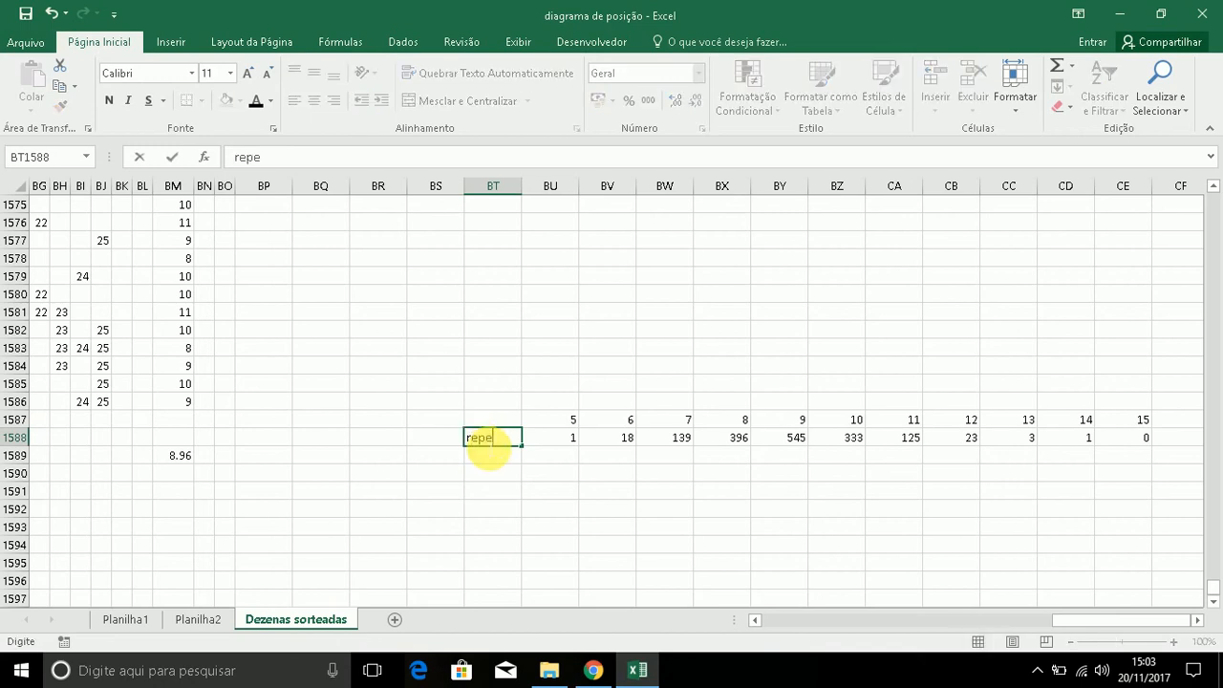
{"action": "type", "text": "tição"}
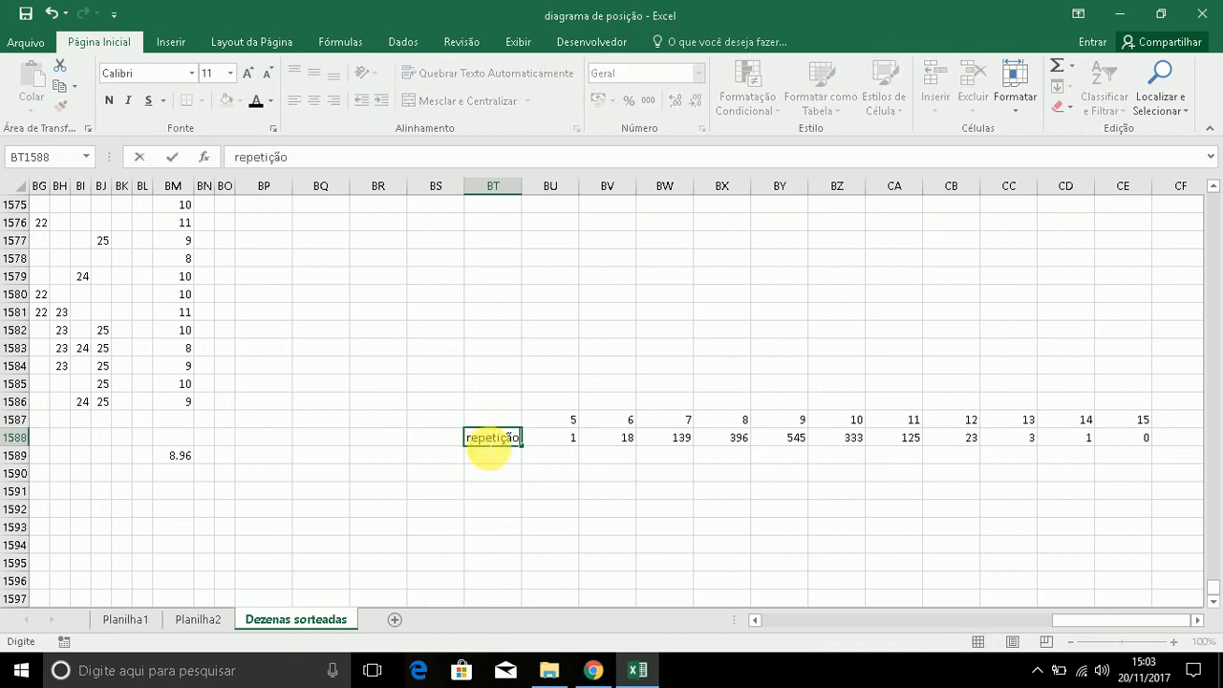
{"action": "left_click", "coordinate": [527, 492]}
{"action": "left_click_drag", "start_coordinate": [522, 187], "coordinate": [526, 187]}
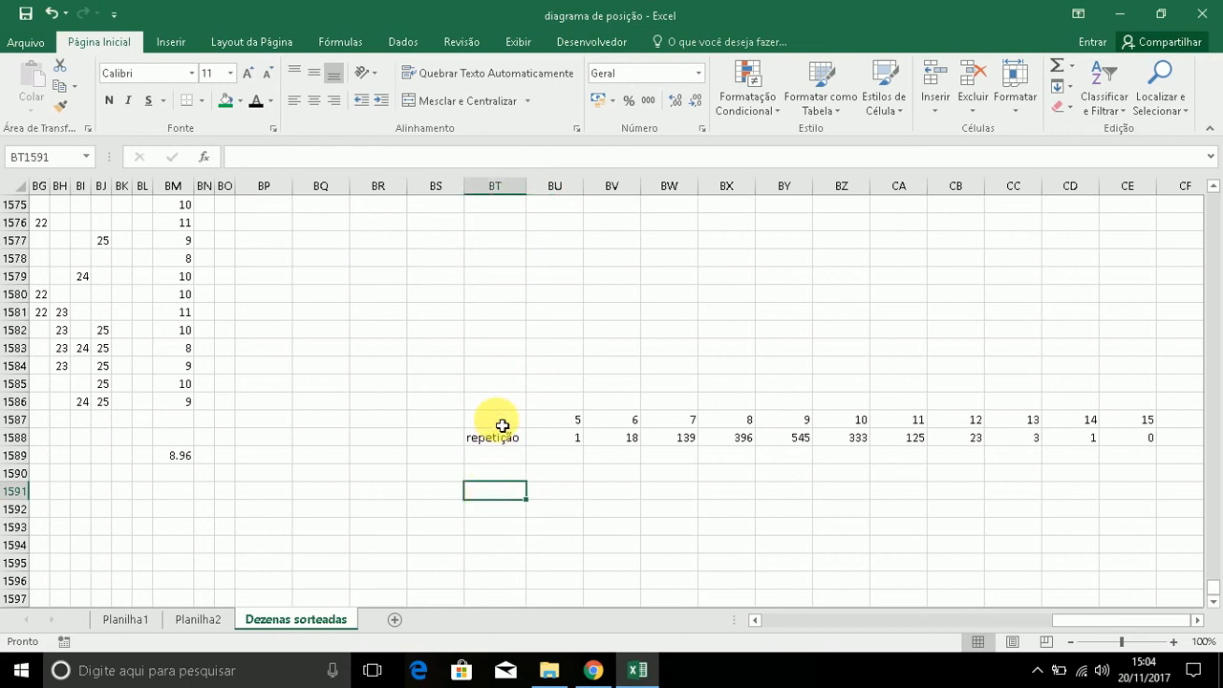
Insert a 2D line chart of BT1587:CD1588 and move it over columns BG to BS, clear of the frequency table.
{"action": "left_click_drag", "start_coordinate": [503, 425], "coordinate": [1133, 443]}
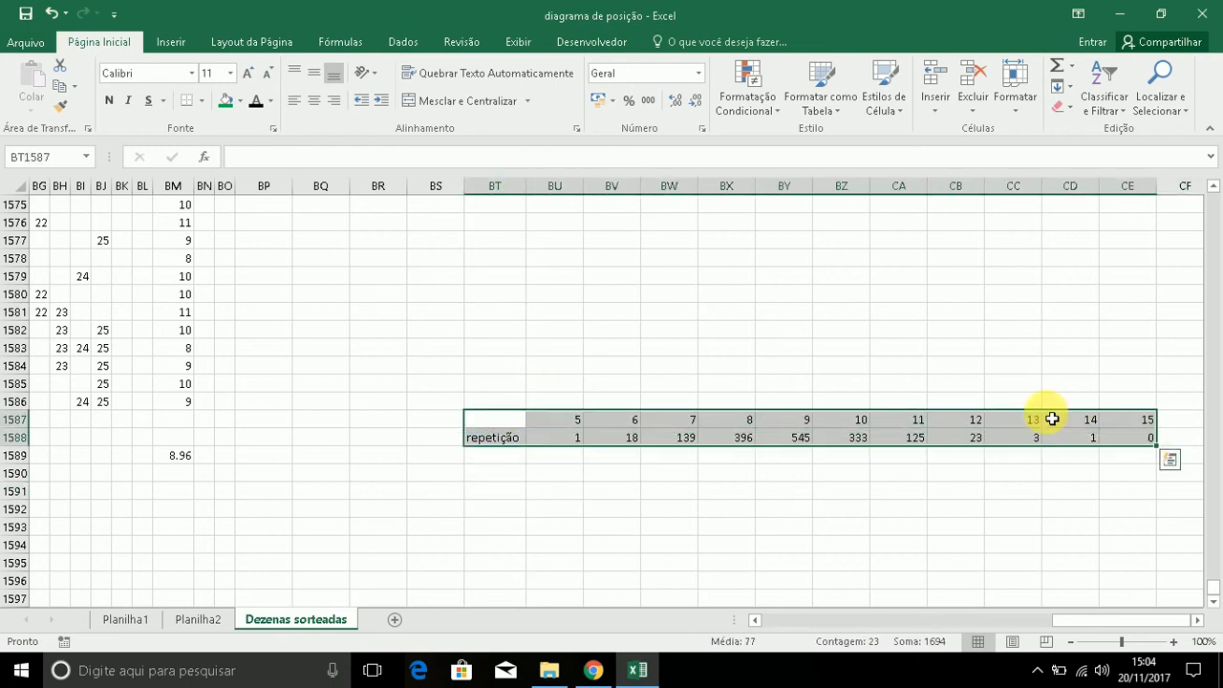
{"action": "left_click_drag", "start_coordinate": [511, 421], "coordinate": [1077, 441]}
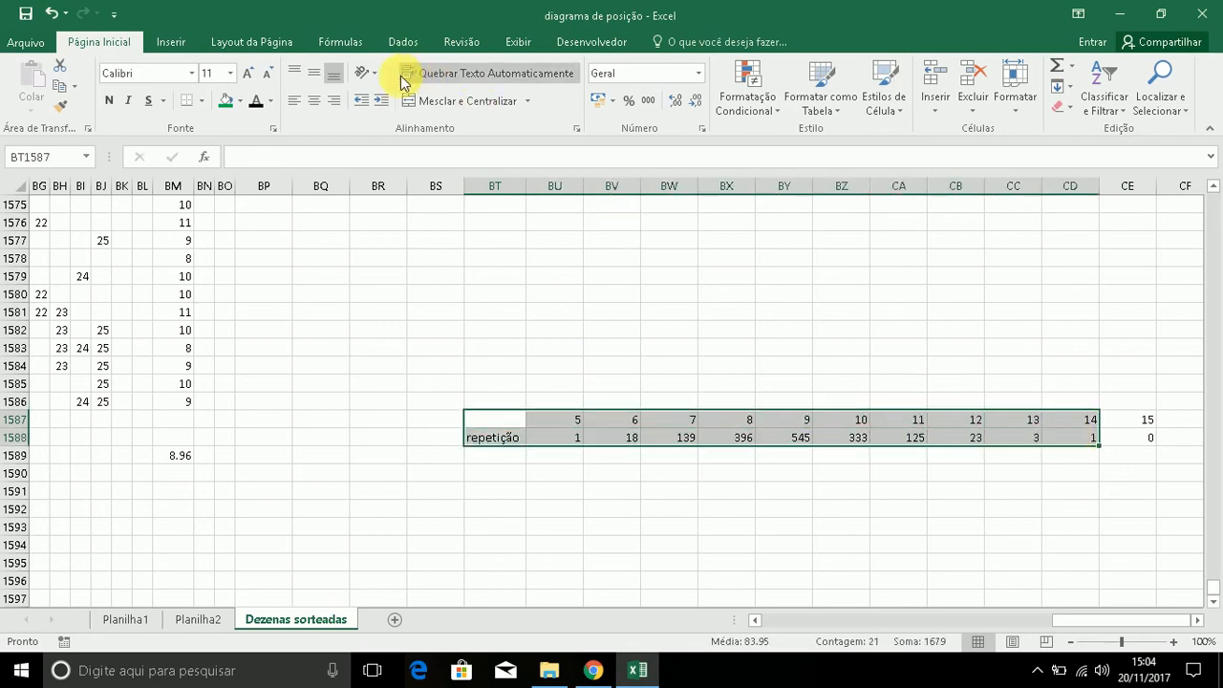
{"action": "left_click", "coordinate": [176, 44]}
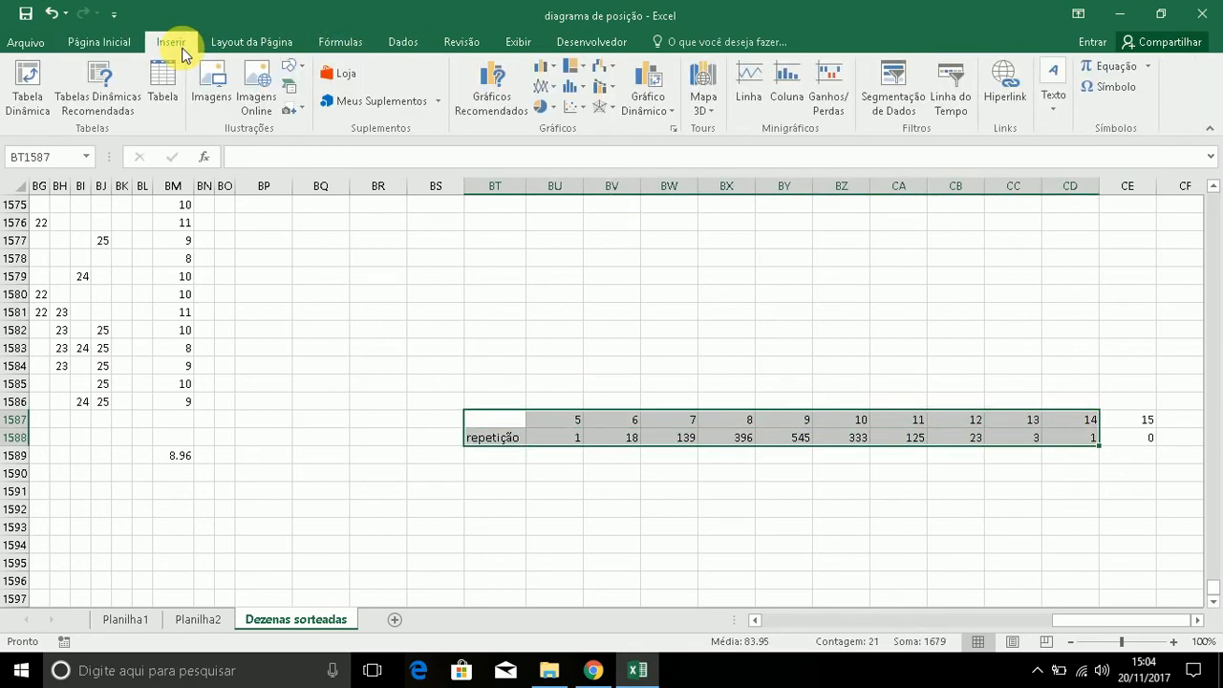
{"action": "left_click", "coordinate": [556, 91]}
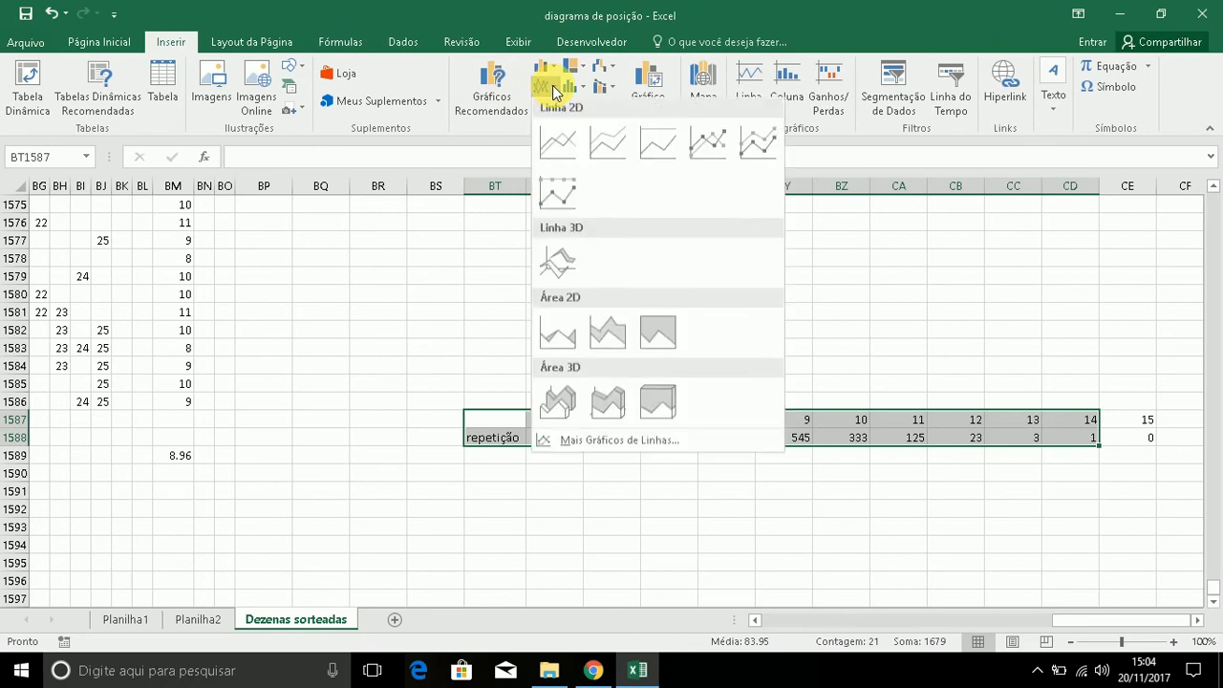
{"action": "left_click", "coordinate": [550, 148]}
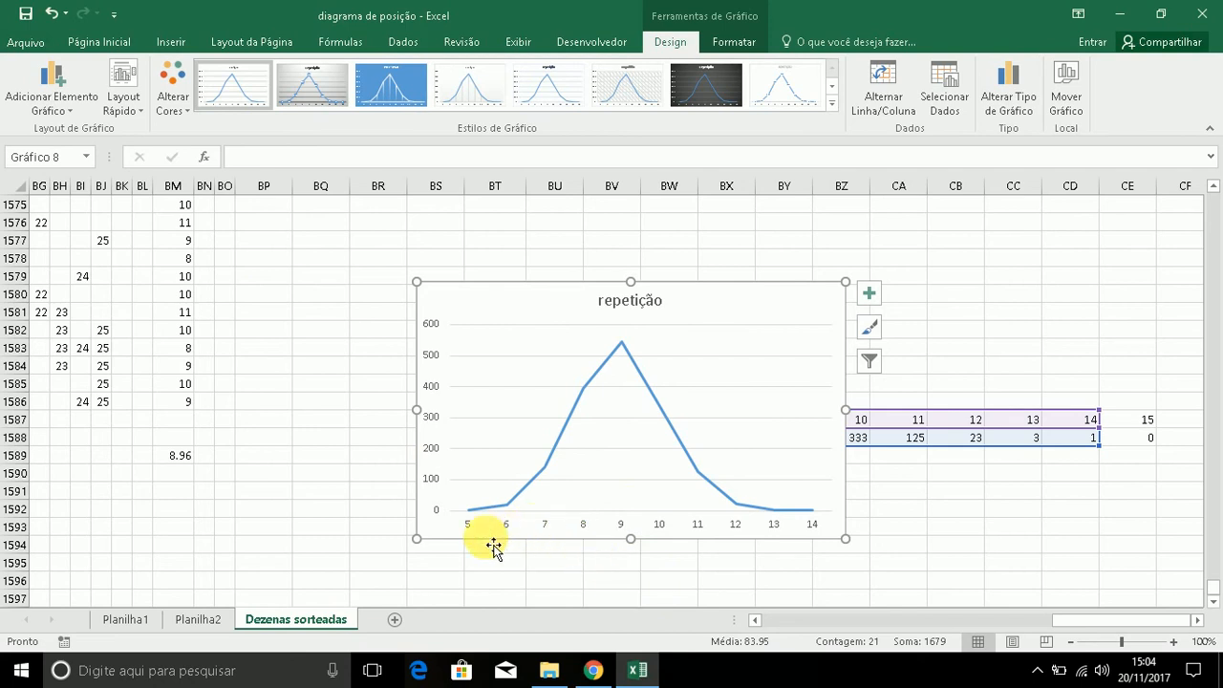
{"action": "mouse_move", "coordinate": [755, 318]}
{"action": "left_mouse_down"}
{"action": "mouse_move", "coordinate": [380, 271]}
{"action": "mouse_move", "coordinate": [376, 207]}
{"action": "mouse_move", "coordinate": [372, 232]}
{"action": "left_mouse_up"}
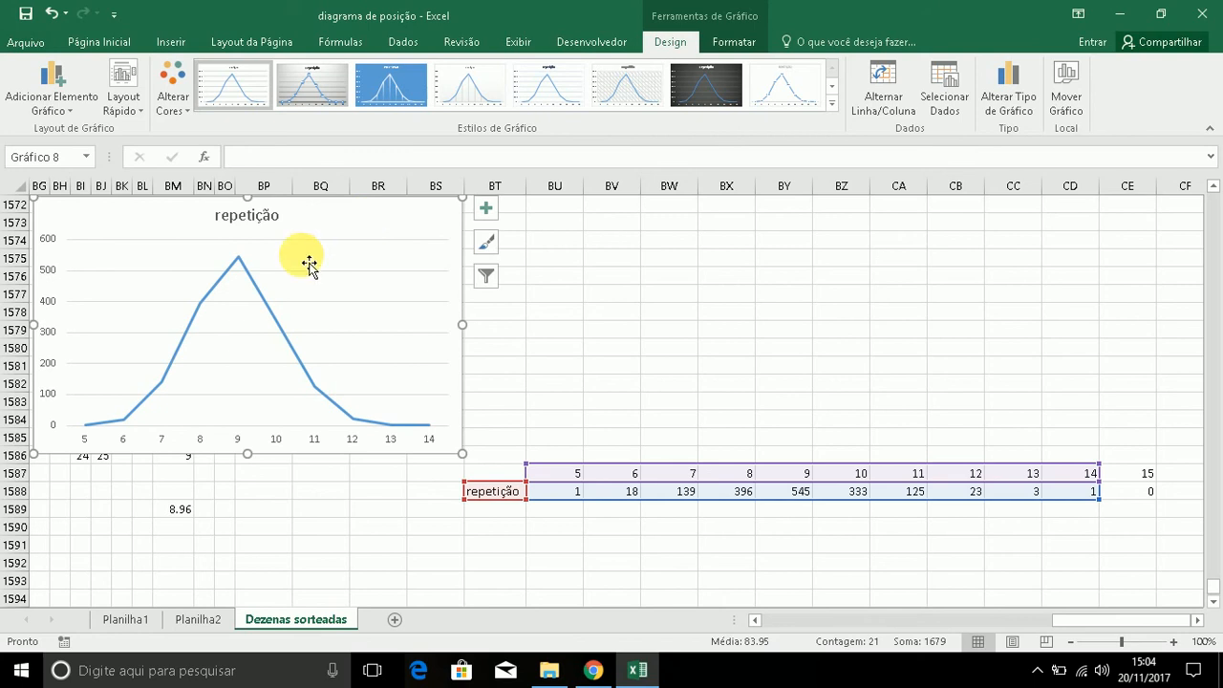
{"action": "mouse_move", "coordinate": [86, 433]}
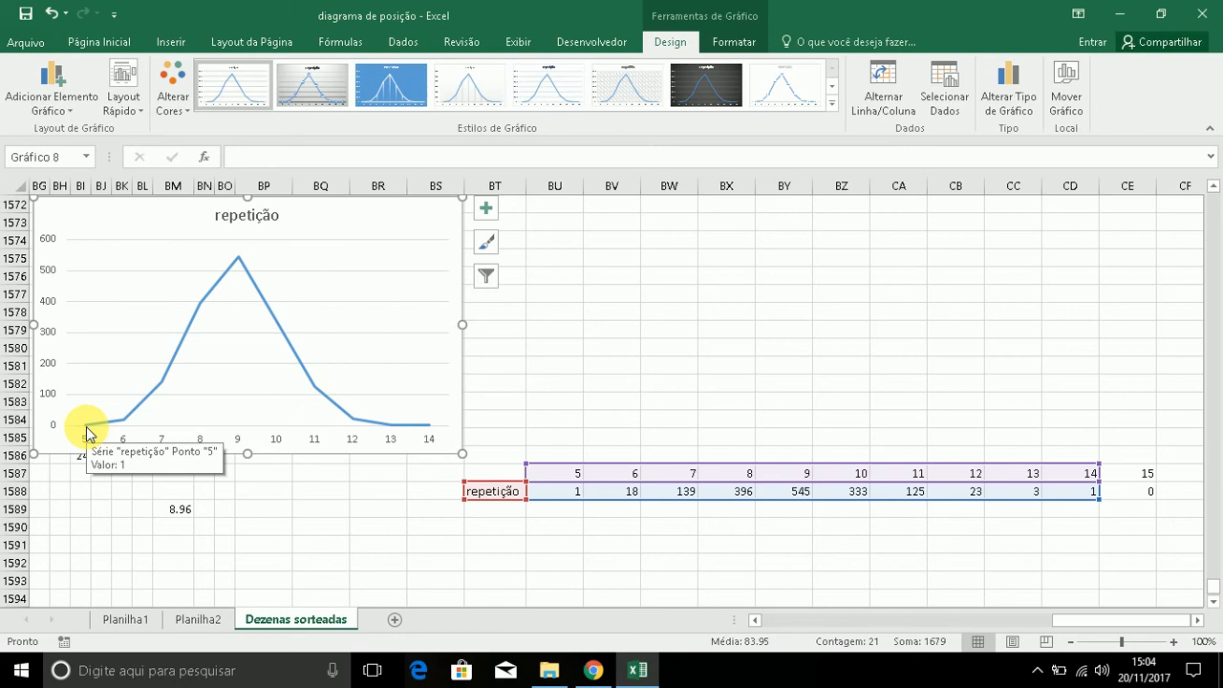
{"action": "mouse_move", "coordinate": [429, 435]}
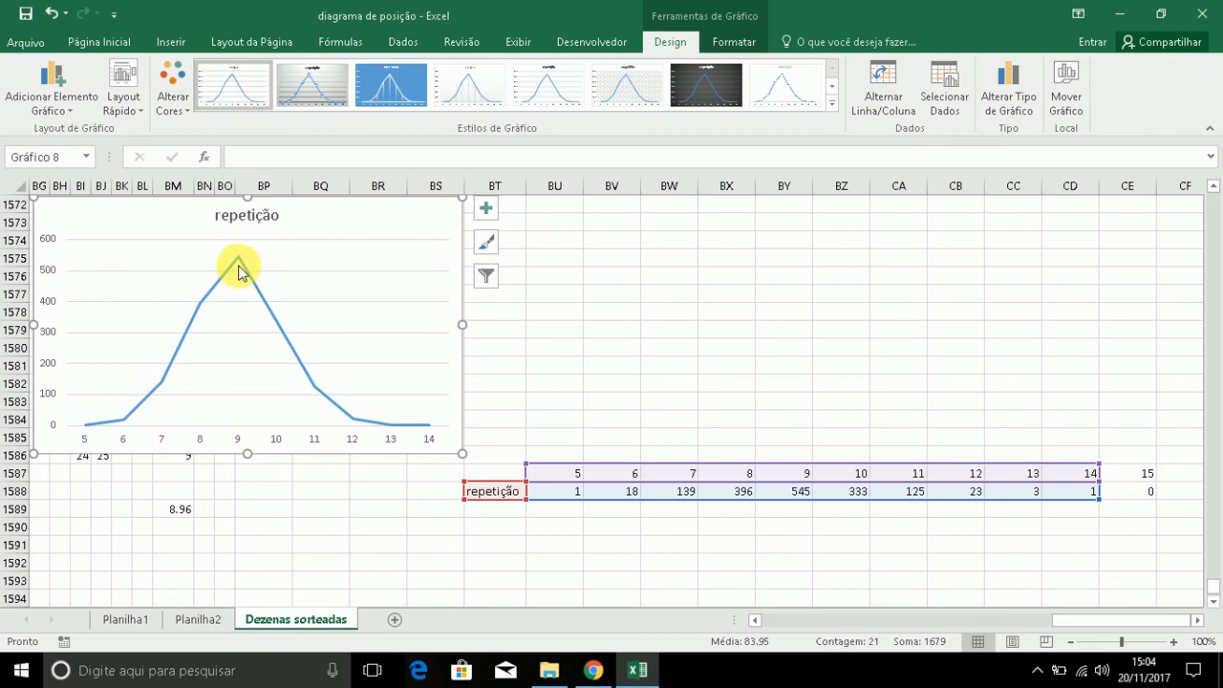
{"action": "mouse_move", "coordinate": [238, 267]}
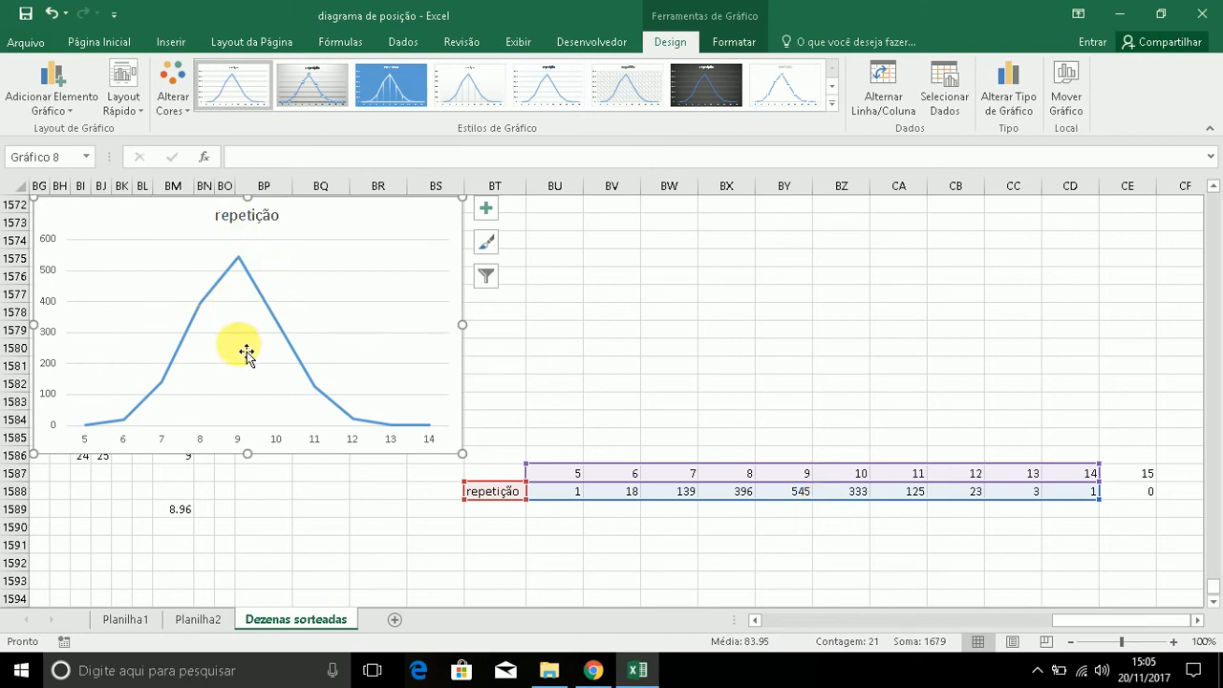
Switch to Chrome, enlarge the density graph of the Wikipedia article Distribuição normal, and place the window beside the Excel chart for comparison.
{"action": "left_click", "coordinate": [593, 670]}
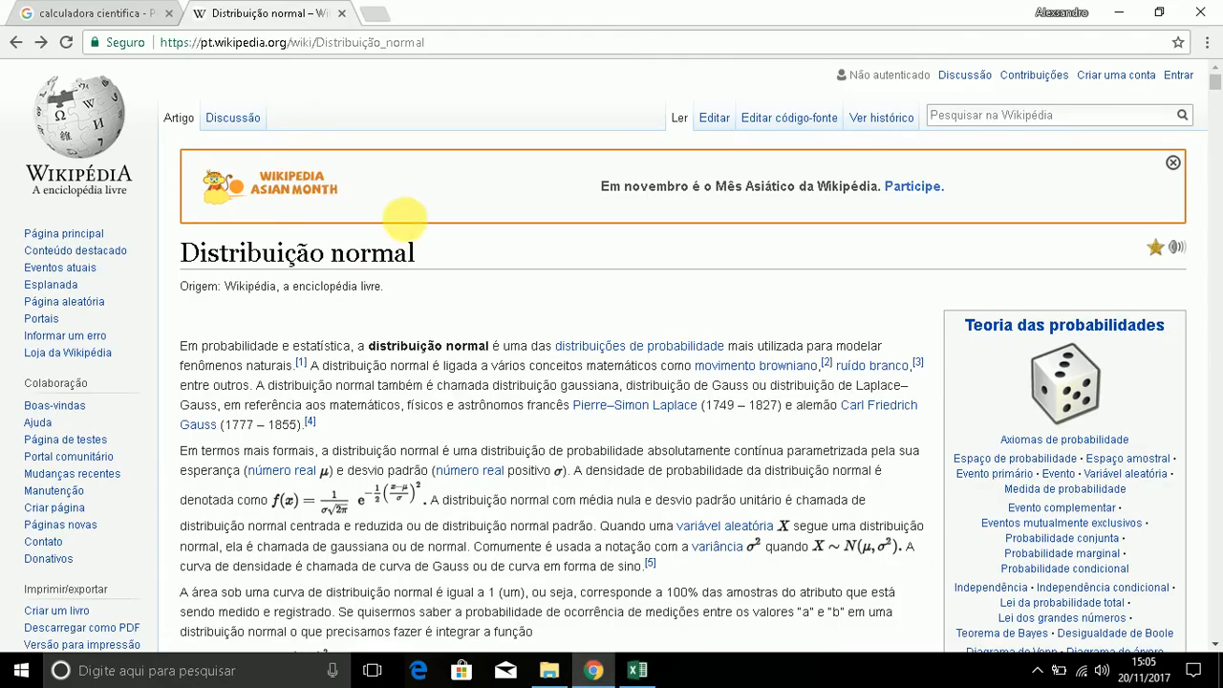
{"action": "right_click", "coordinate": [1221, 111]}
{"action": "mouse_move", "coordinate": [1218, 86]}
{"action": "left_mouse_down"}
{"action": "mouse_move", "coordinate": [1219, 108]}
{"action": "mouse_move", "coordinate": [1219, 95]}
{"action": "left_mouse_up"}
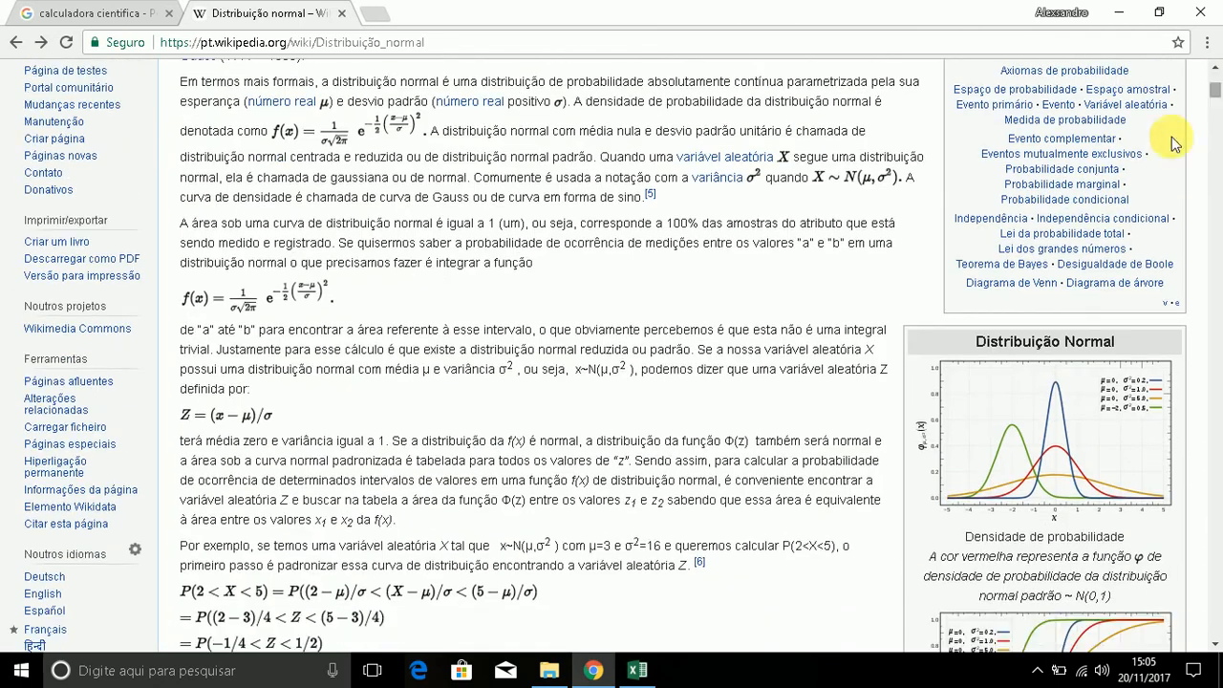
{"action": "left_click", "coordinate": [1052, 437]}
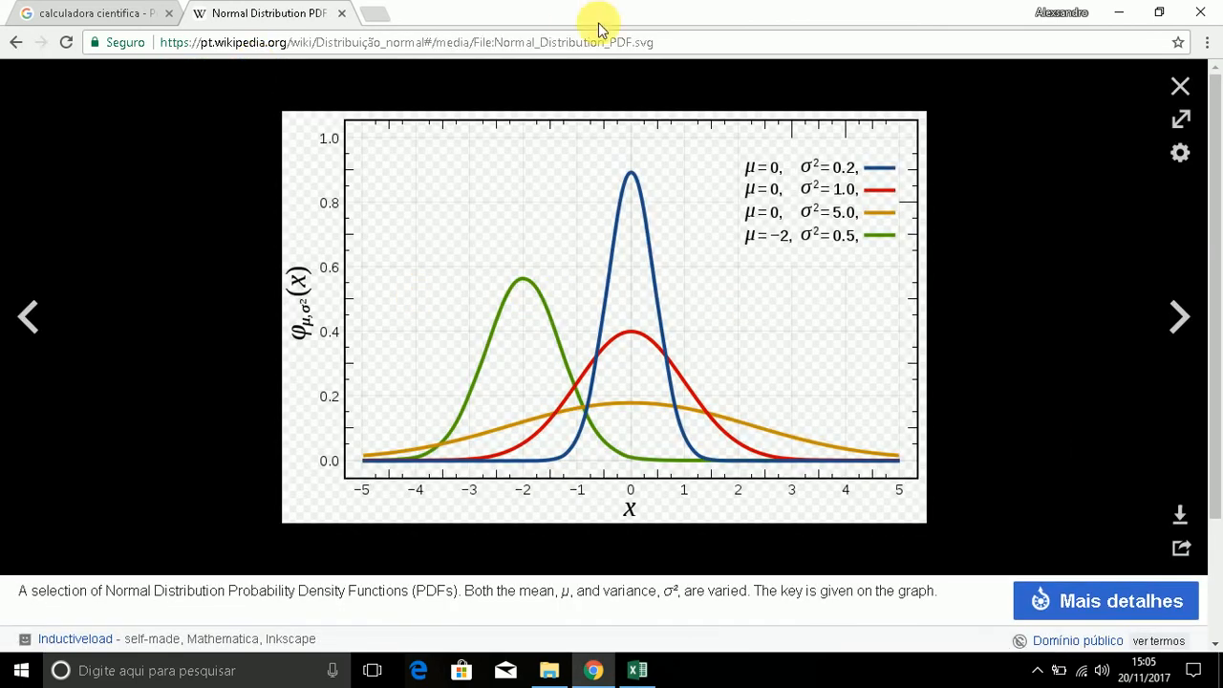
{"action": "left_click", "coordinate": [1160, 14]}
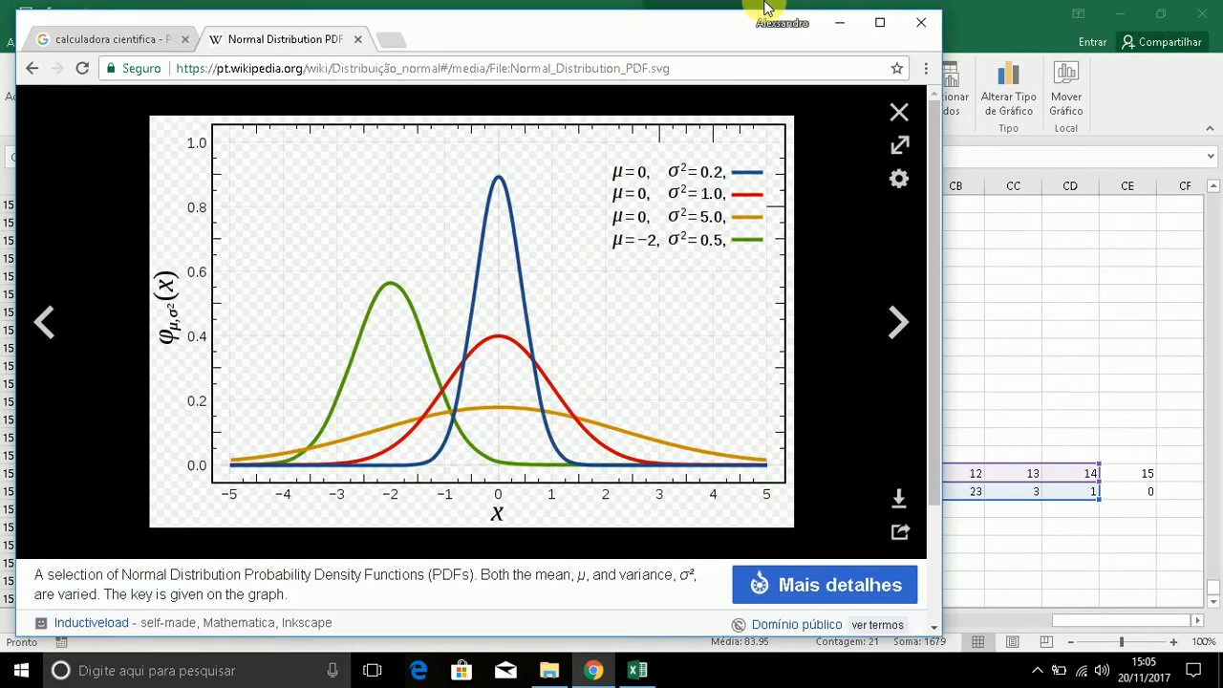
{"action": "left_click_drag", "start_coordinate": [630, 38], "coordinate": [1122, 124]}
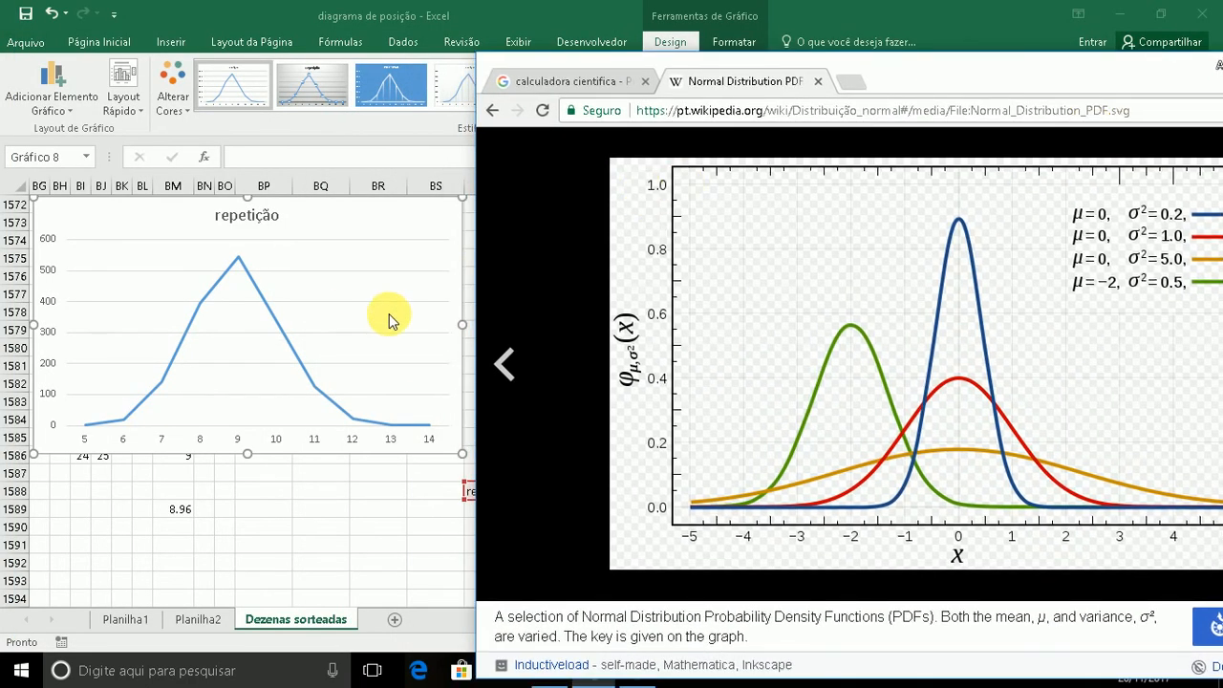